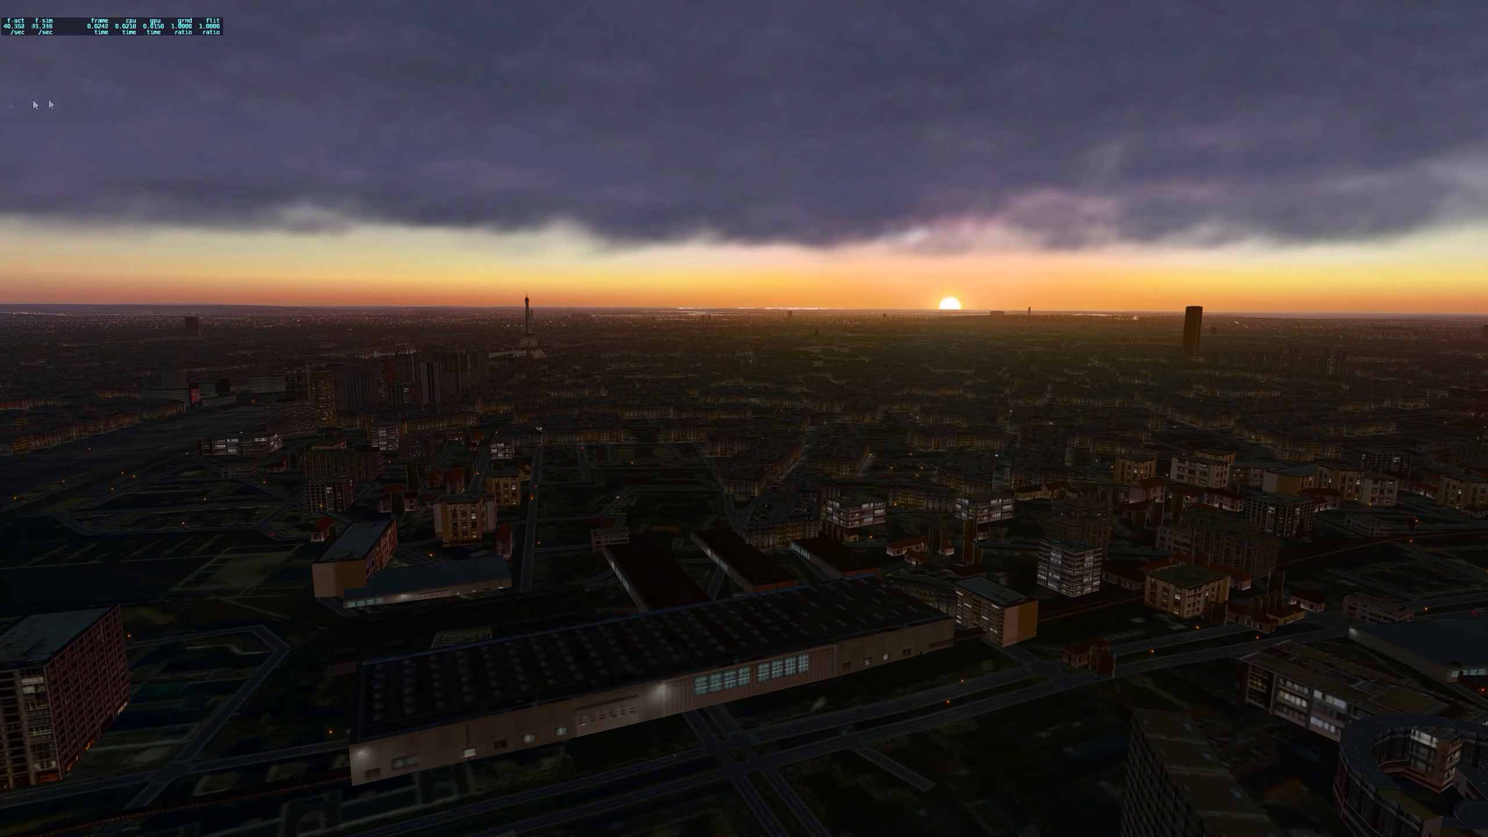
# Step: Quit the X-Plane flight simulator and return to the desktop
pyautogui.moveTo(6, 19)
pyautogui.moveTo(952, 372); pyautogui.dragTo(958, 410)
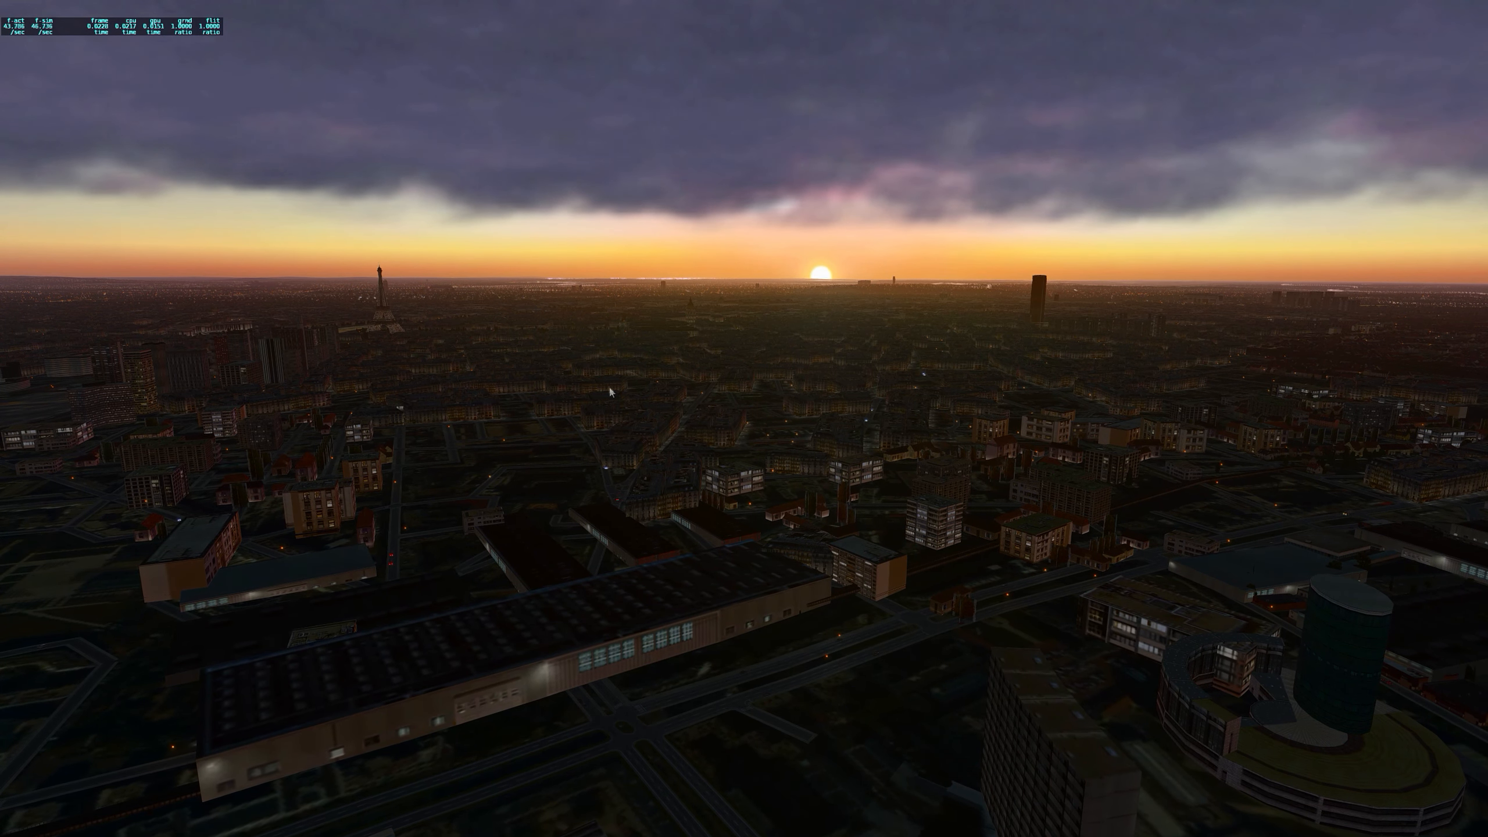
pyautogui.click(13, 8)
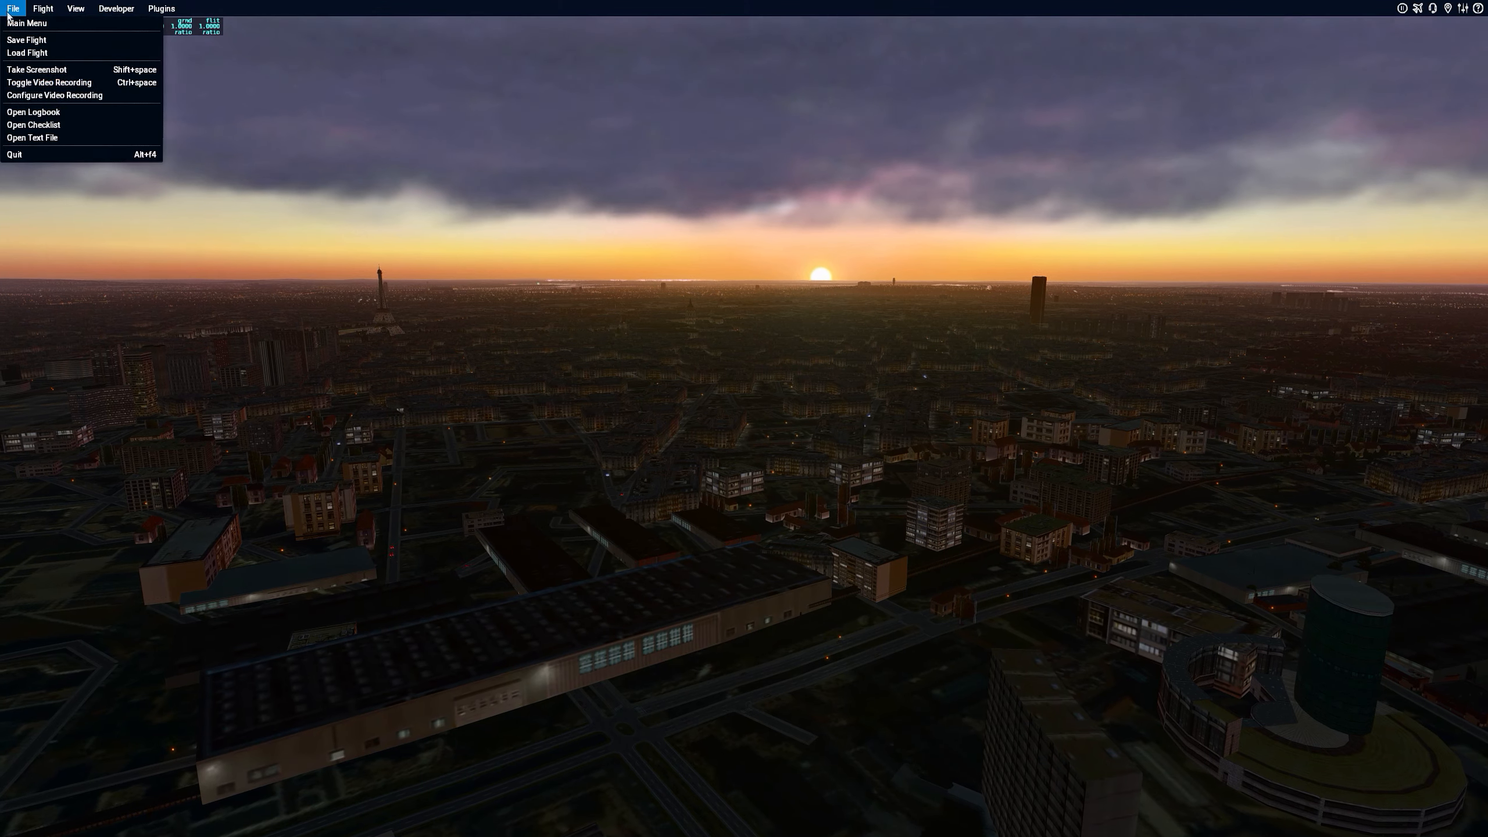
pyautogui.click(355, 326)
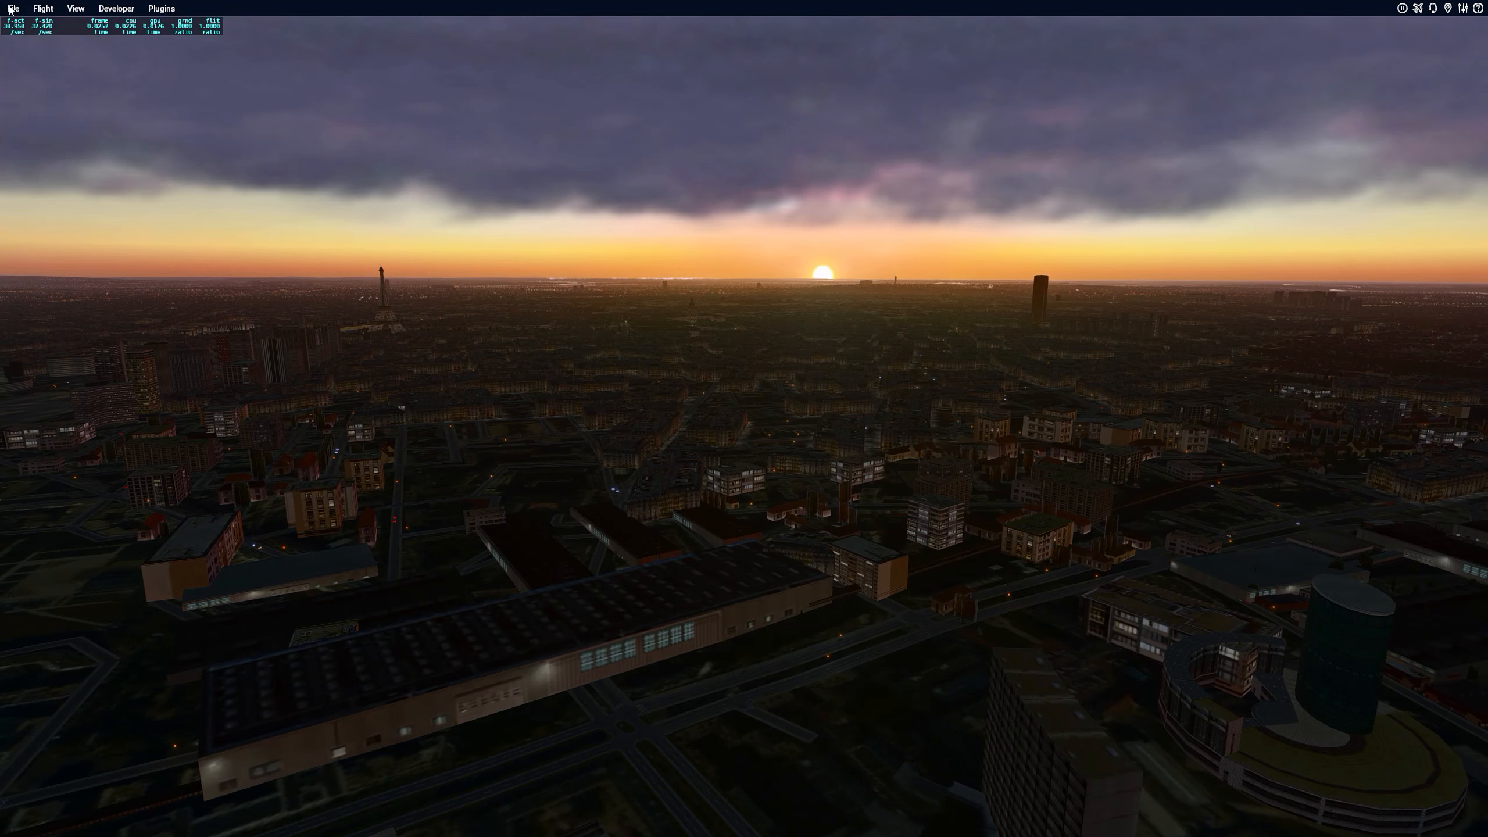
pyautogui.click(13, 8)
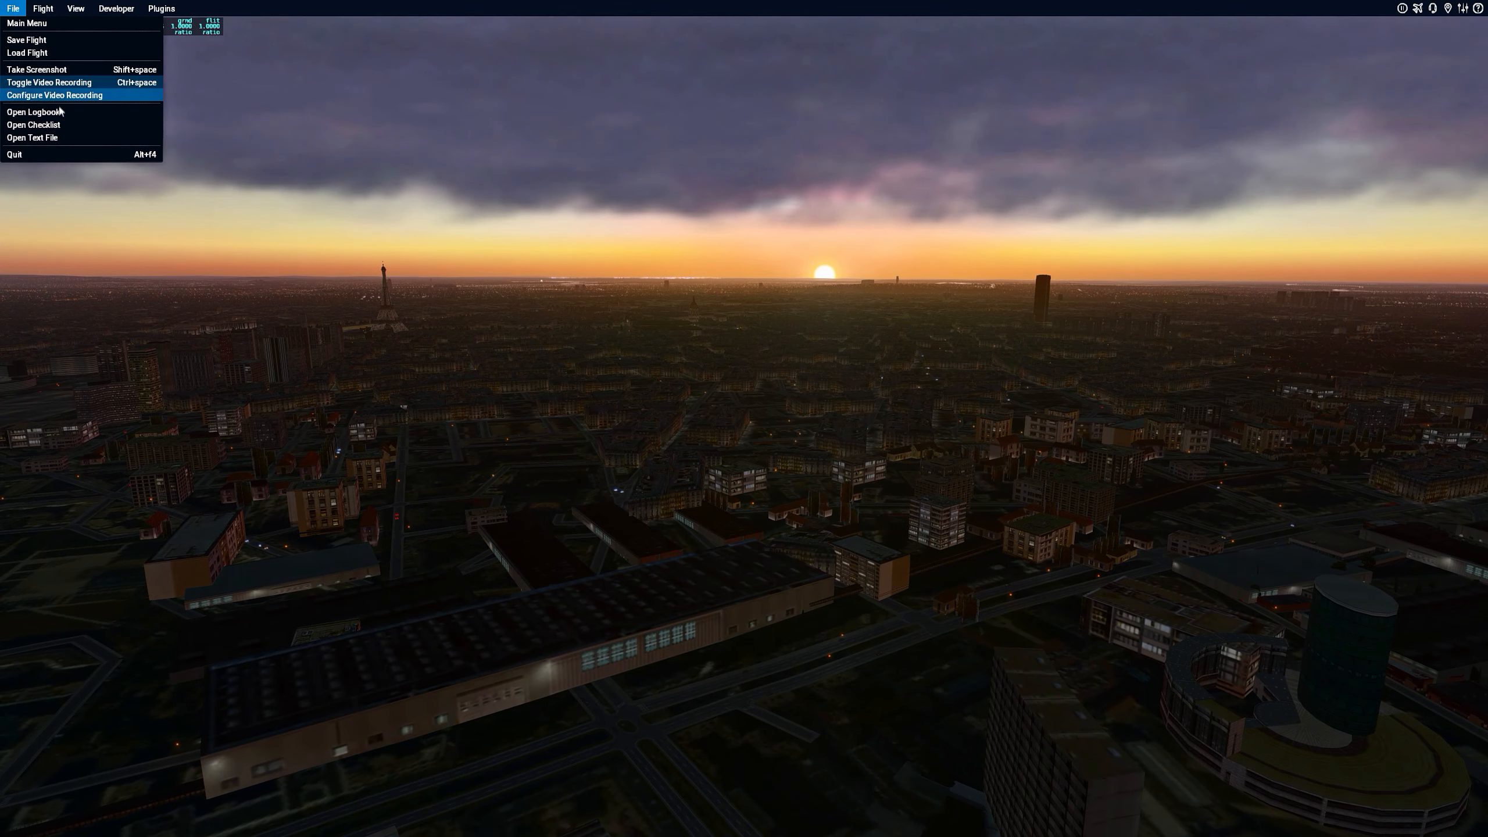
pyautogui.click(62, 155)
pyautogui.press('Return')
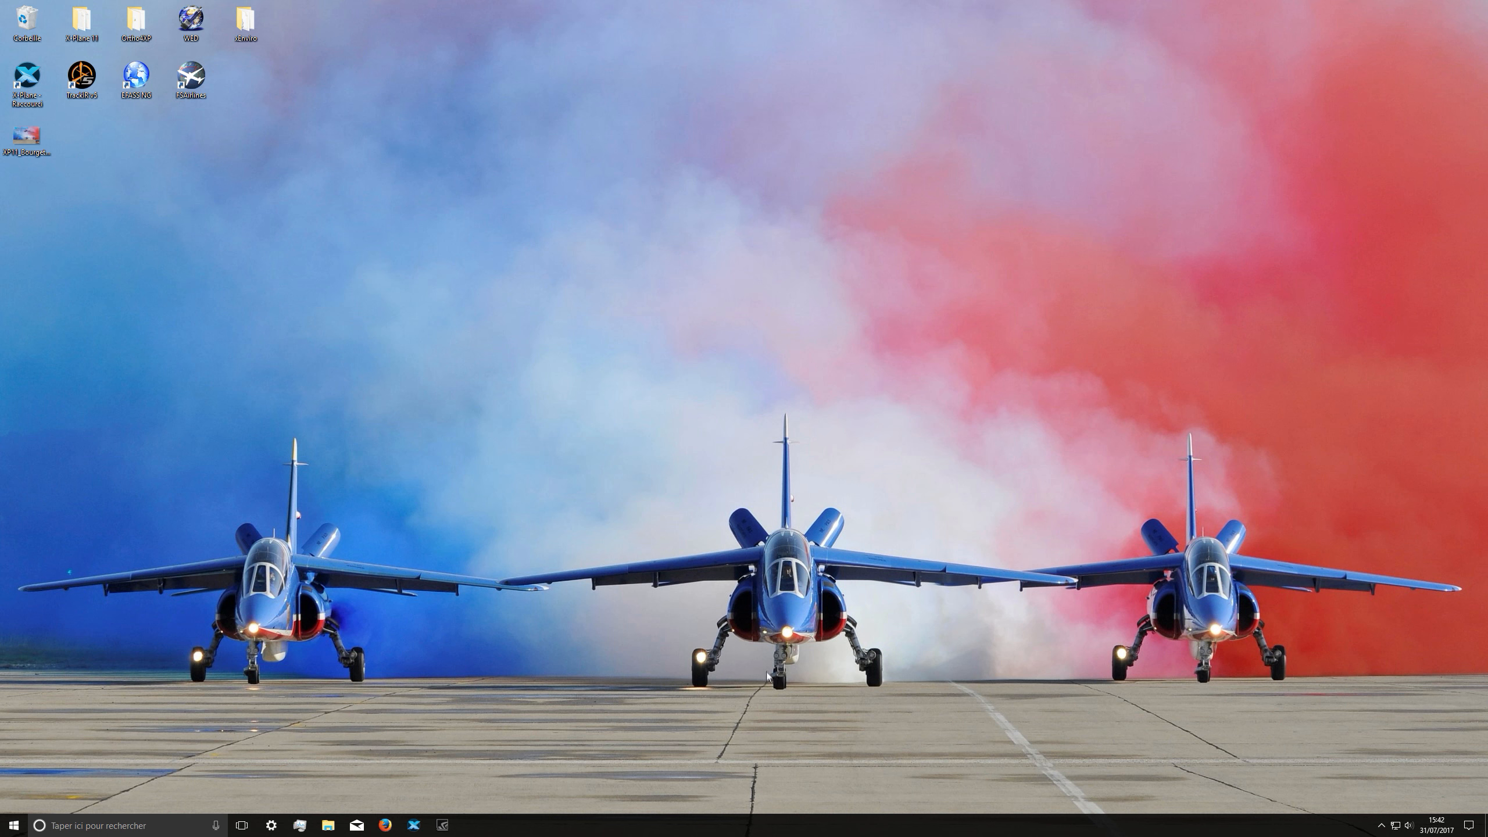
# Step: Search Windows for "lasso", launch Process Lasso and reposition its window on the desktop
pyautogui.moveTo(768, 665); pyautogui.dragTo(794, 692)
pyautogui.click(150, 824)
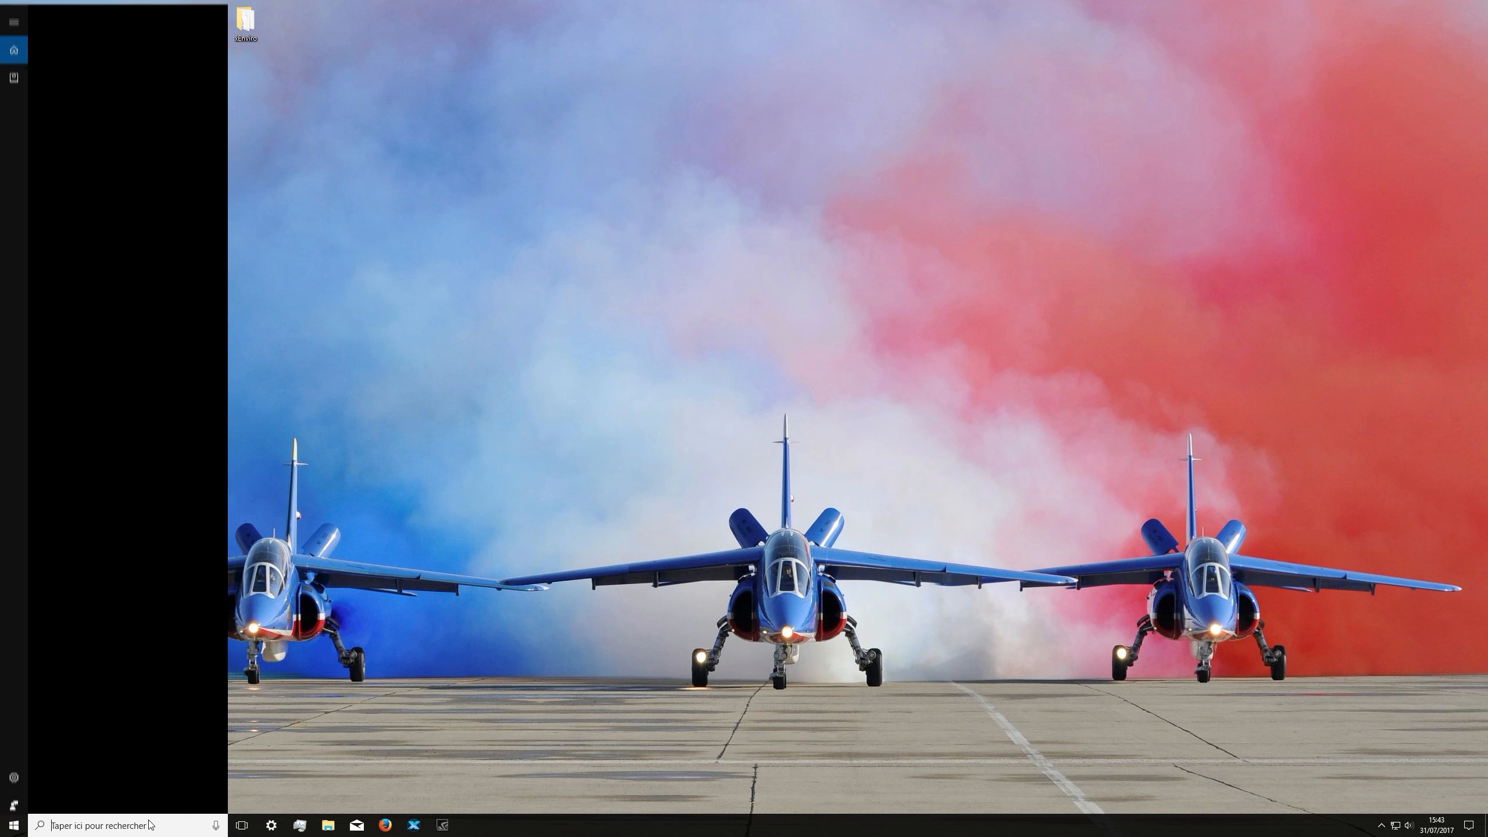
pyautogui.write('lasso')
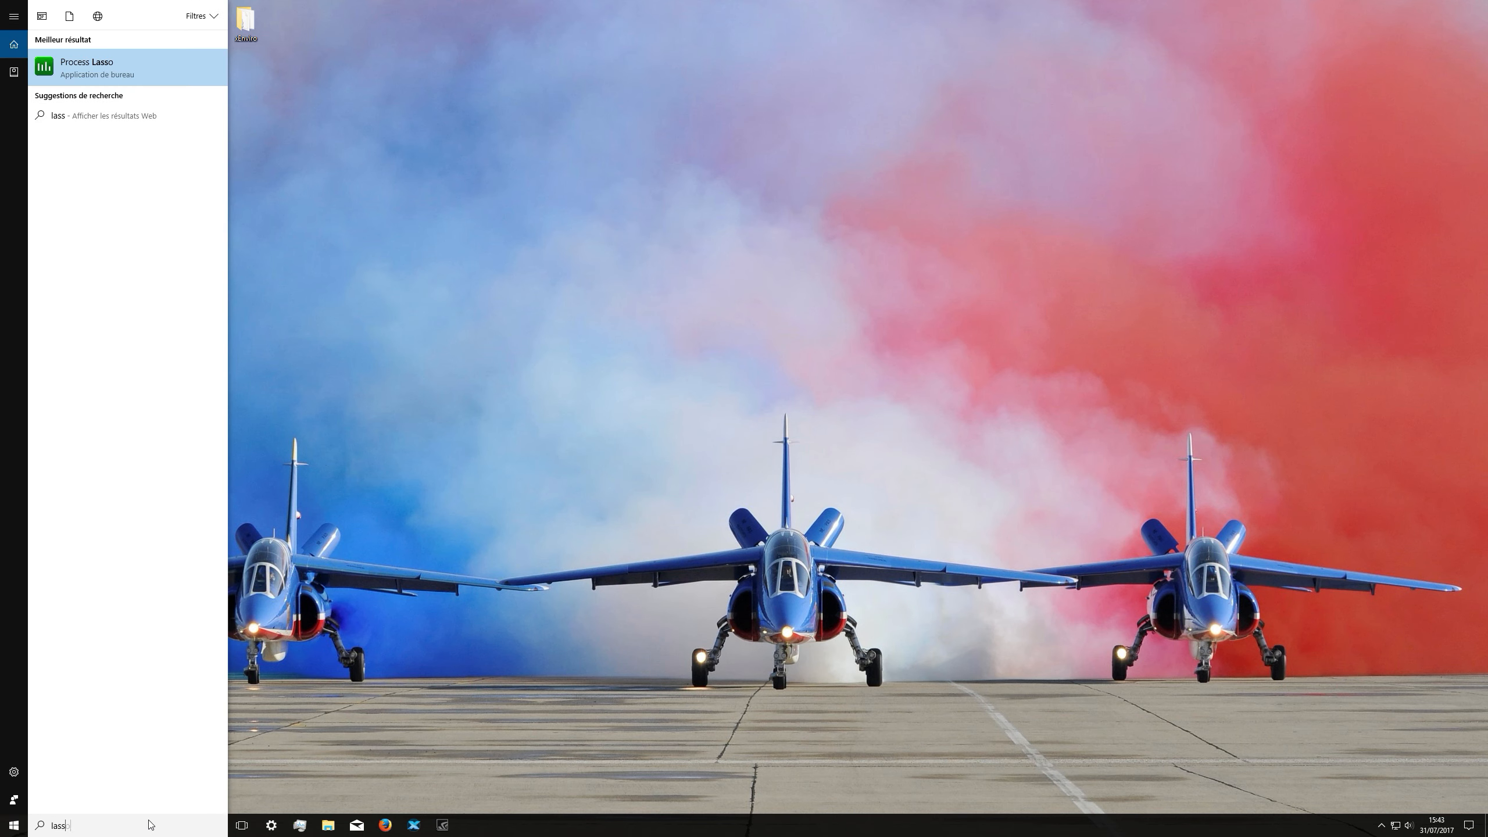
pyautogui.press('Return')
pyautogui.press('Left')
pyautogui.press('Return')
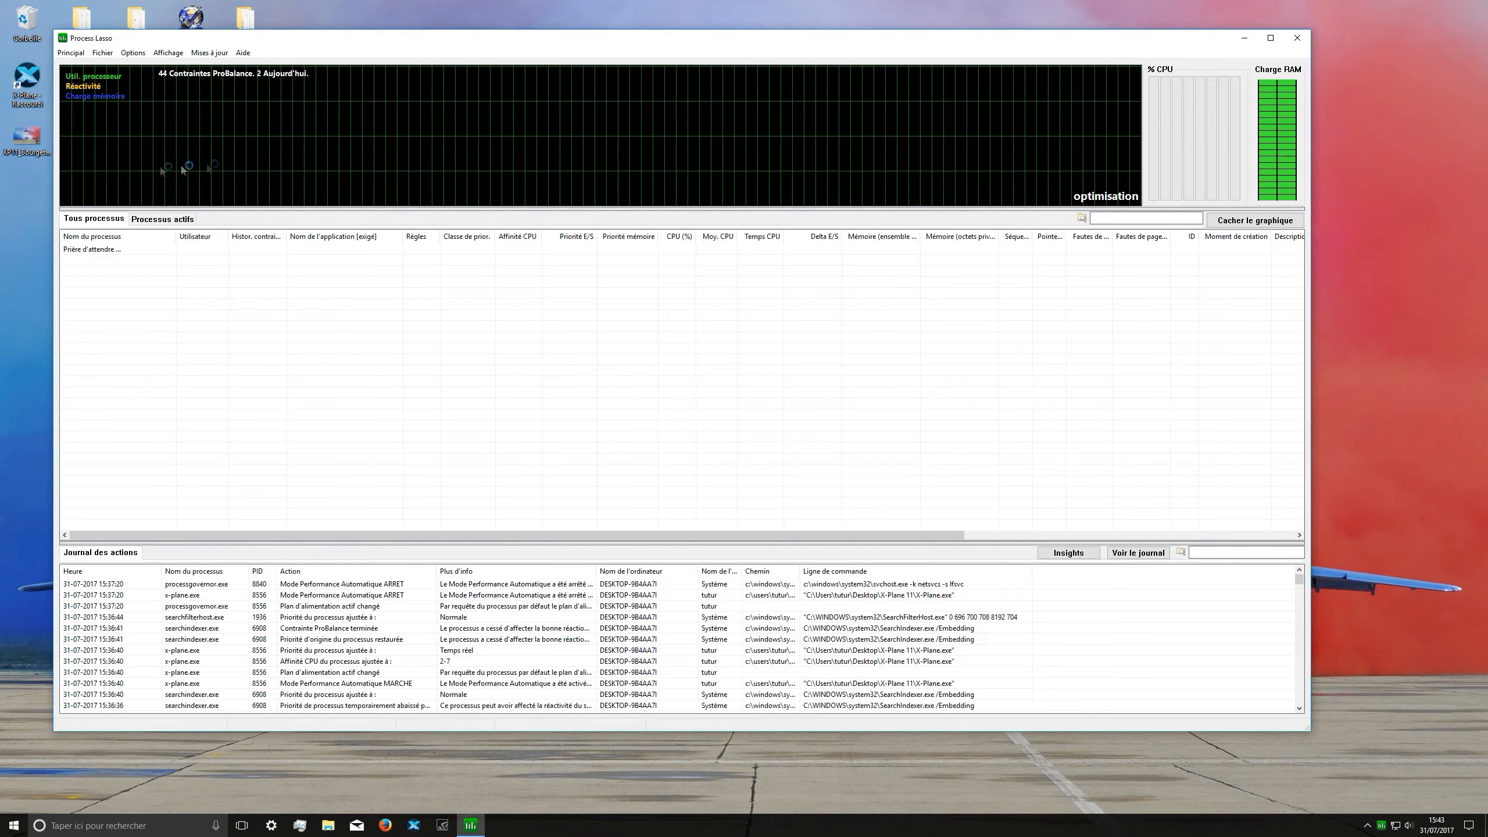
pyautogui.moveTo(144, 39)
pyautogui.mouseDown()
pyautogui.moveTo(182, 63)
pyautogui.moveTo(236, 229)
pyautogui.moveTo(165, 69)
pyautogui.mouseUp()
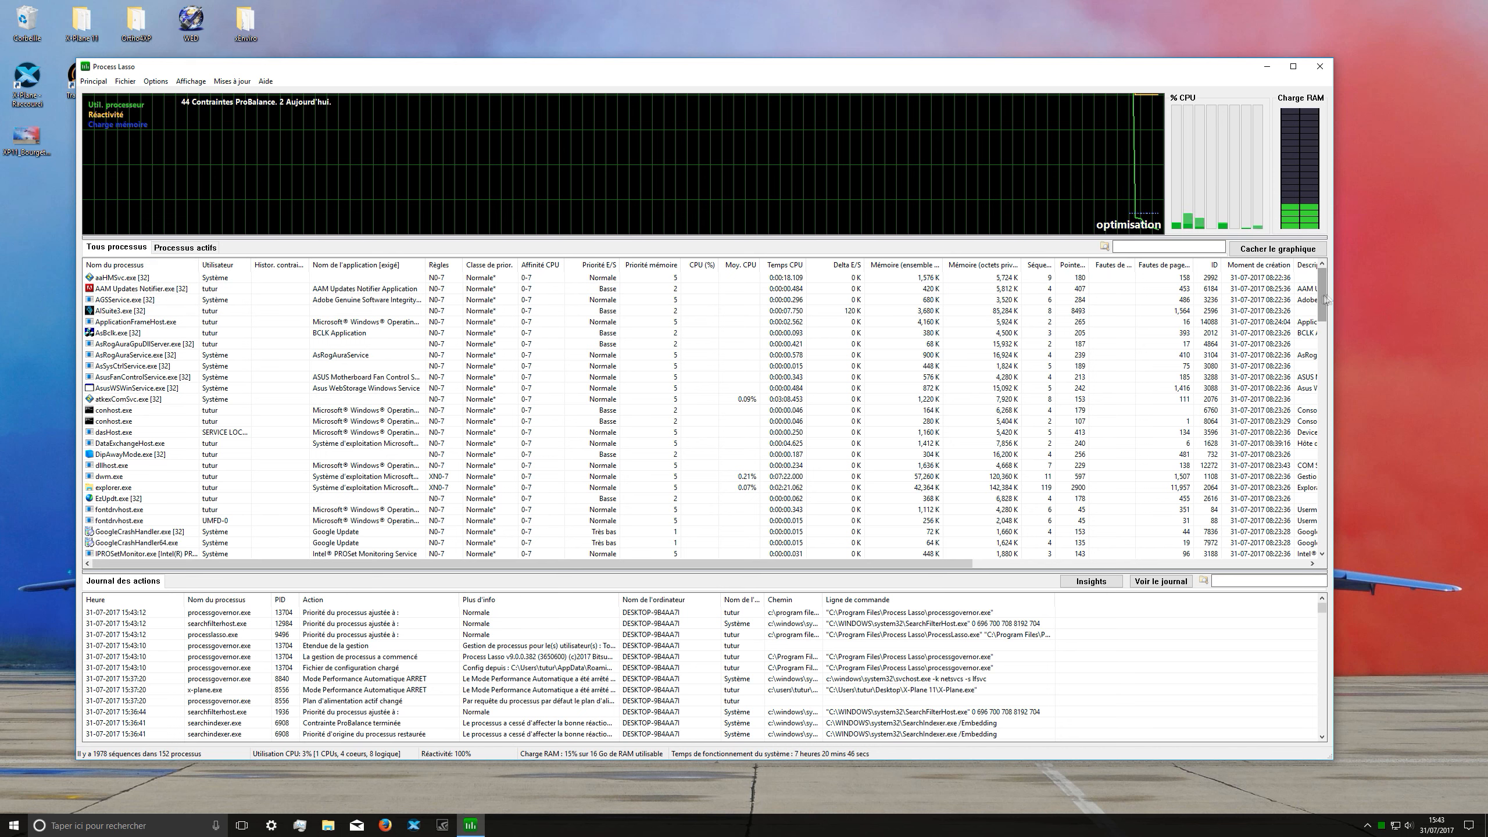
# Step: Select every process in the full process list and set their permanent (Toujours) priority class to Normale
pyautogui.click(1092, 279)
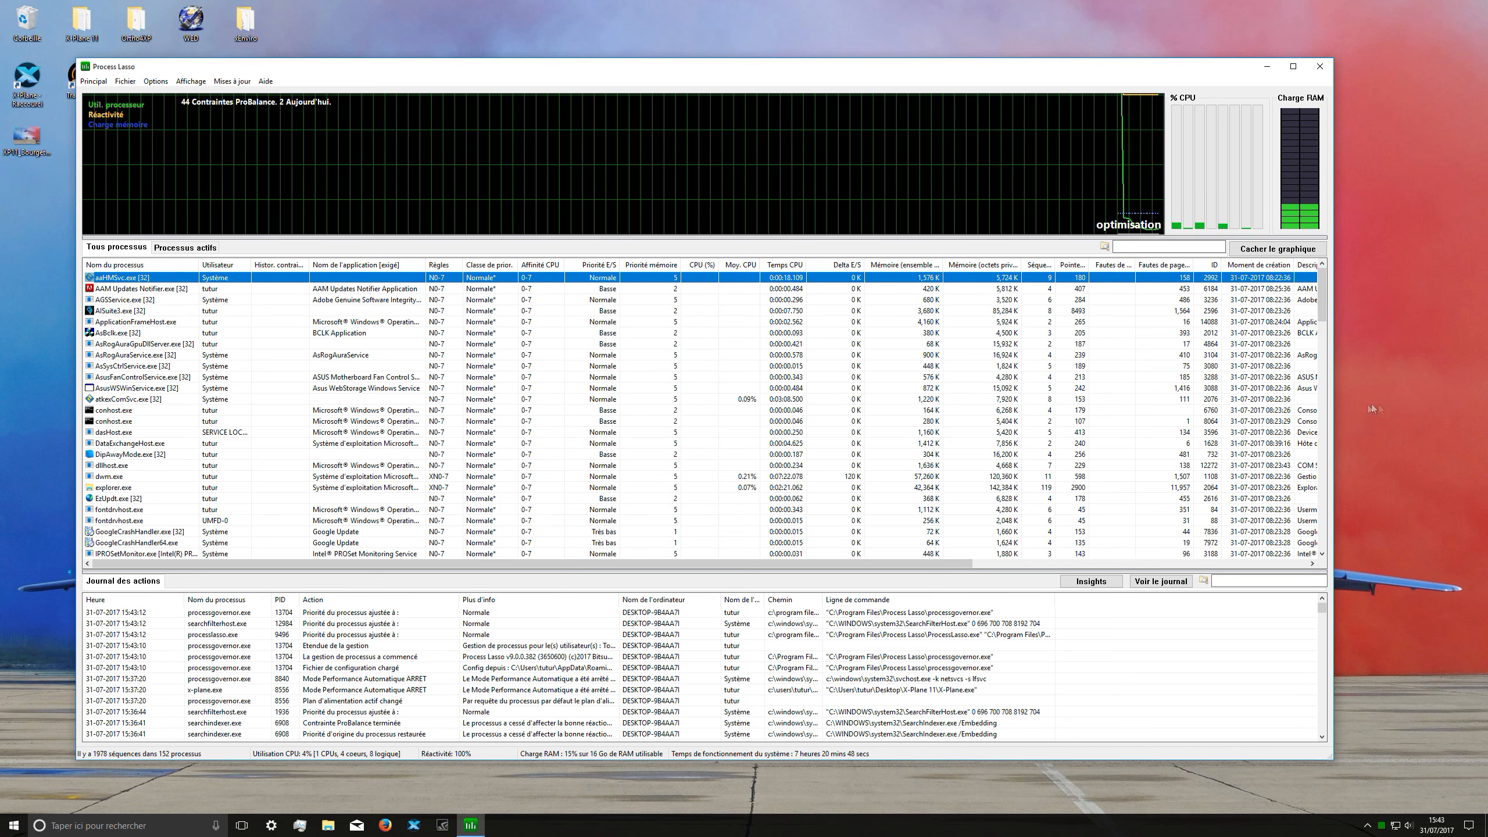
pyautogui.moveTo(1324, 316); pyautogui.dragTo(1328, 546)
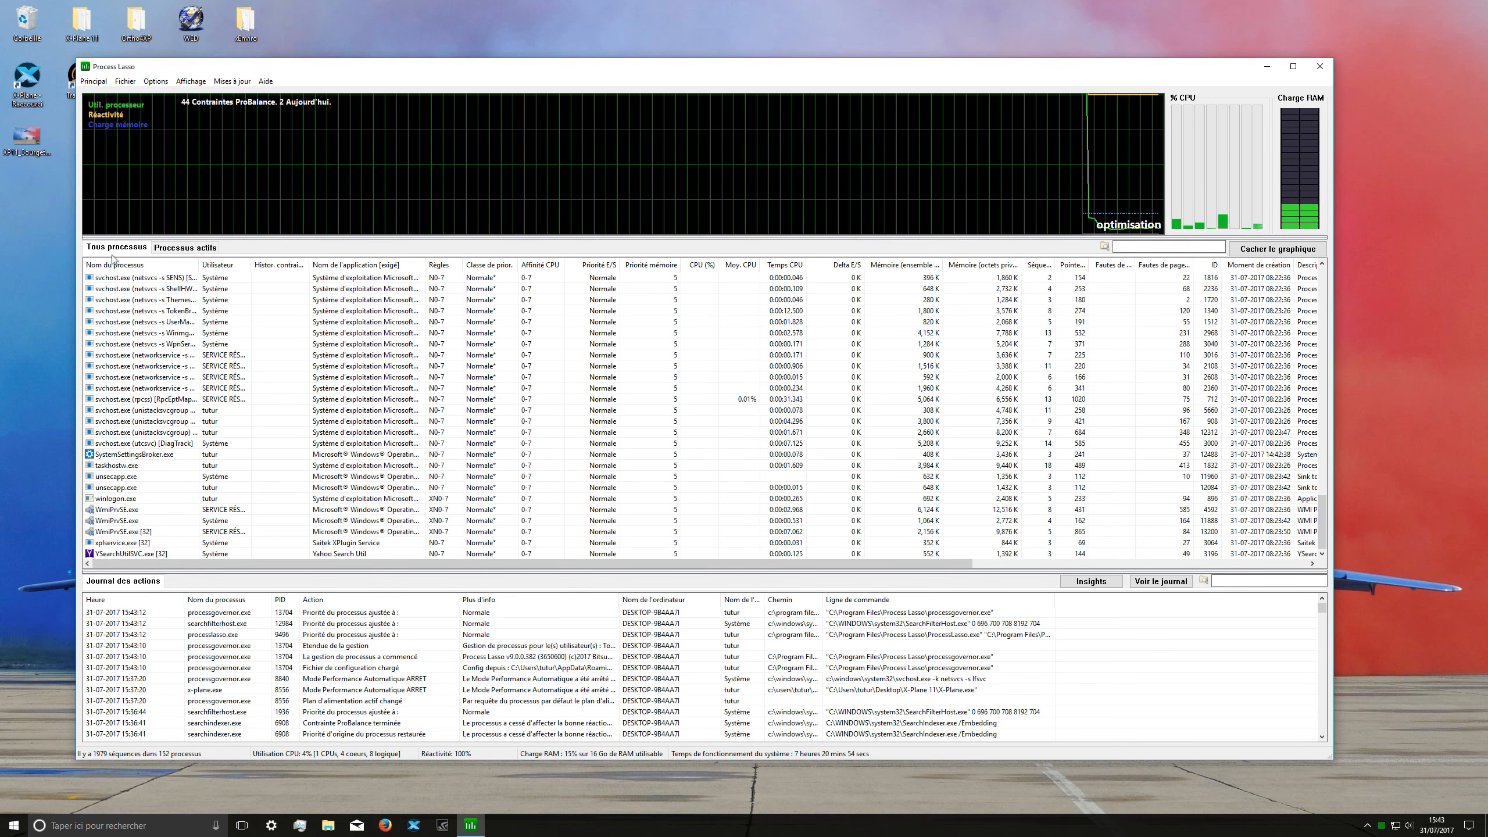
pyautogui.hotkey('ctrl', 'a')
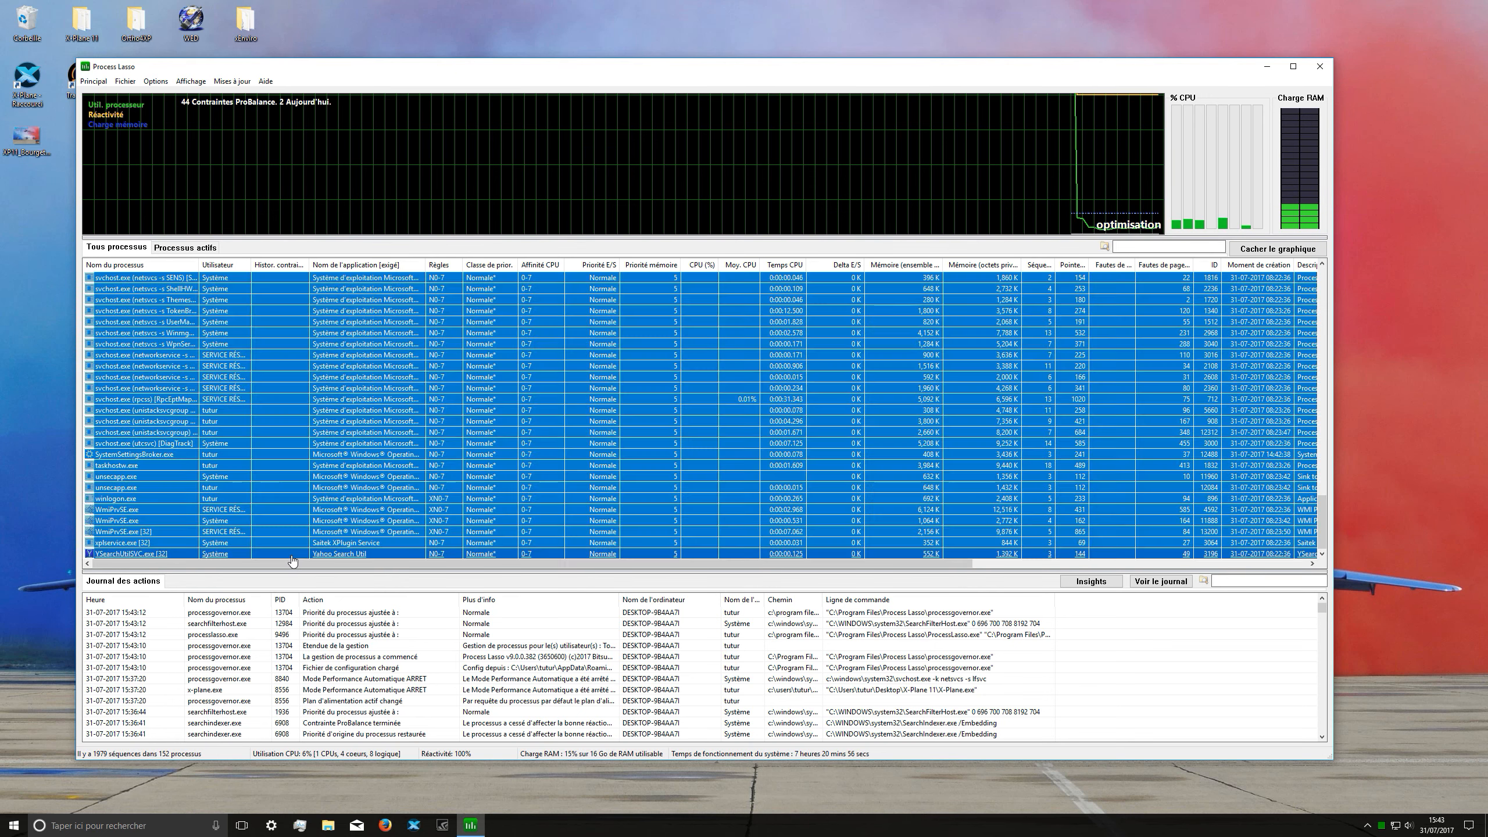
pyautogui.scroll(10, 248, 382)
pyautogui.rightClick(259, 385)
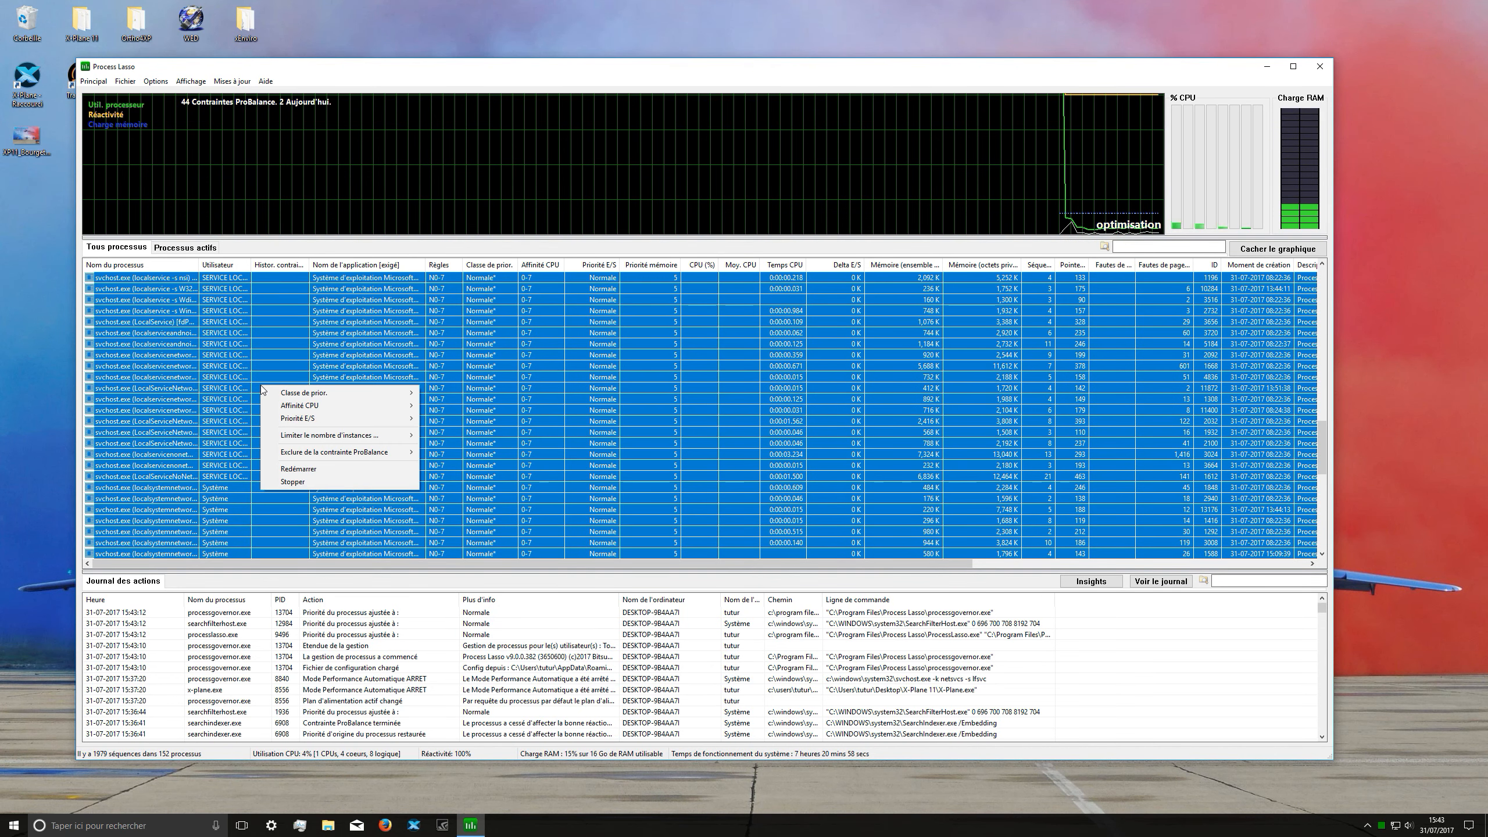
pyautogui.moveTo(325, 395)
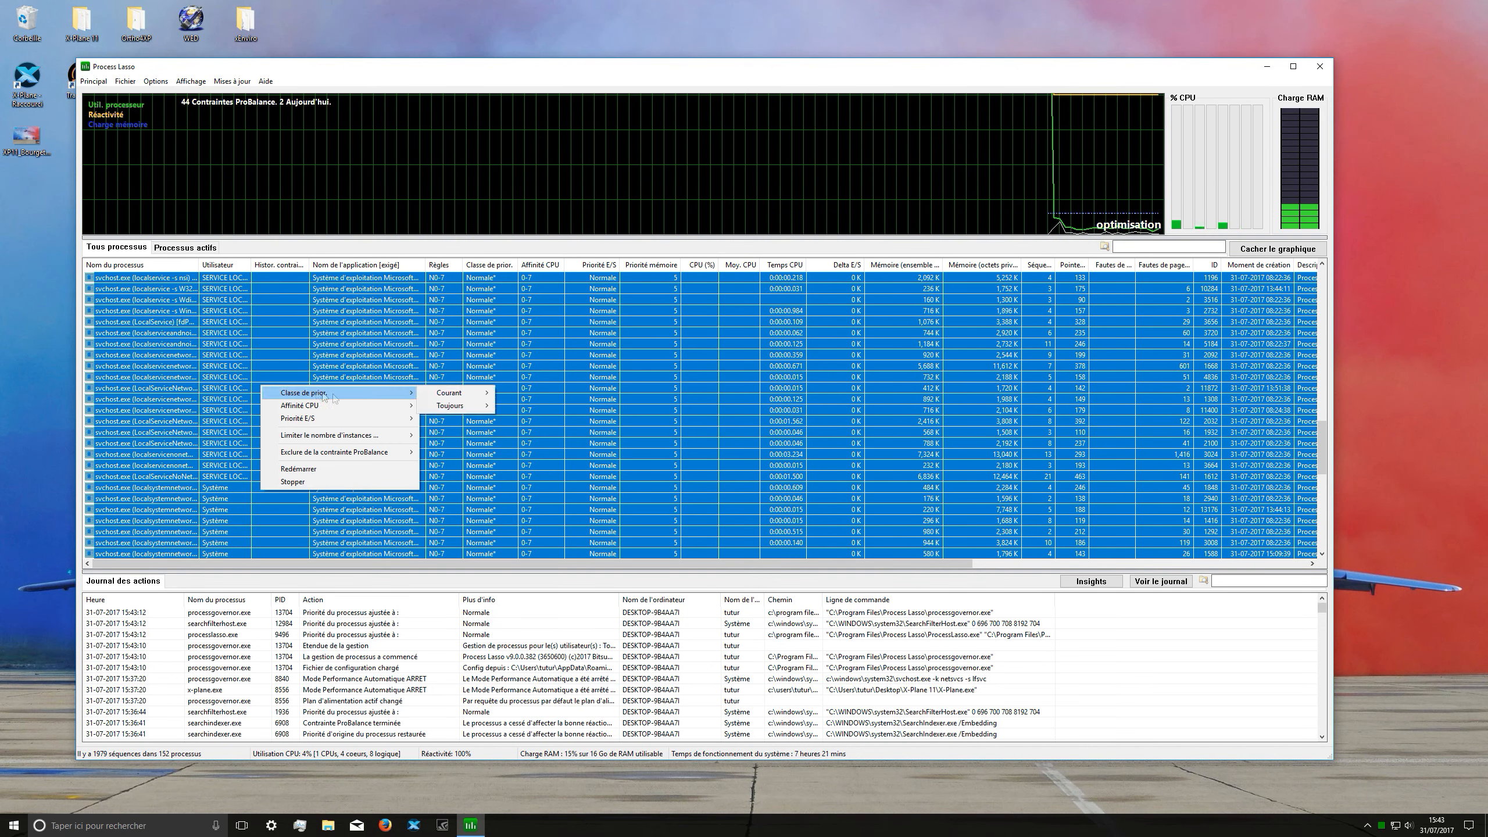
pyautogui.moveTo(439, 407)
pyautogui.click(520, 461)
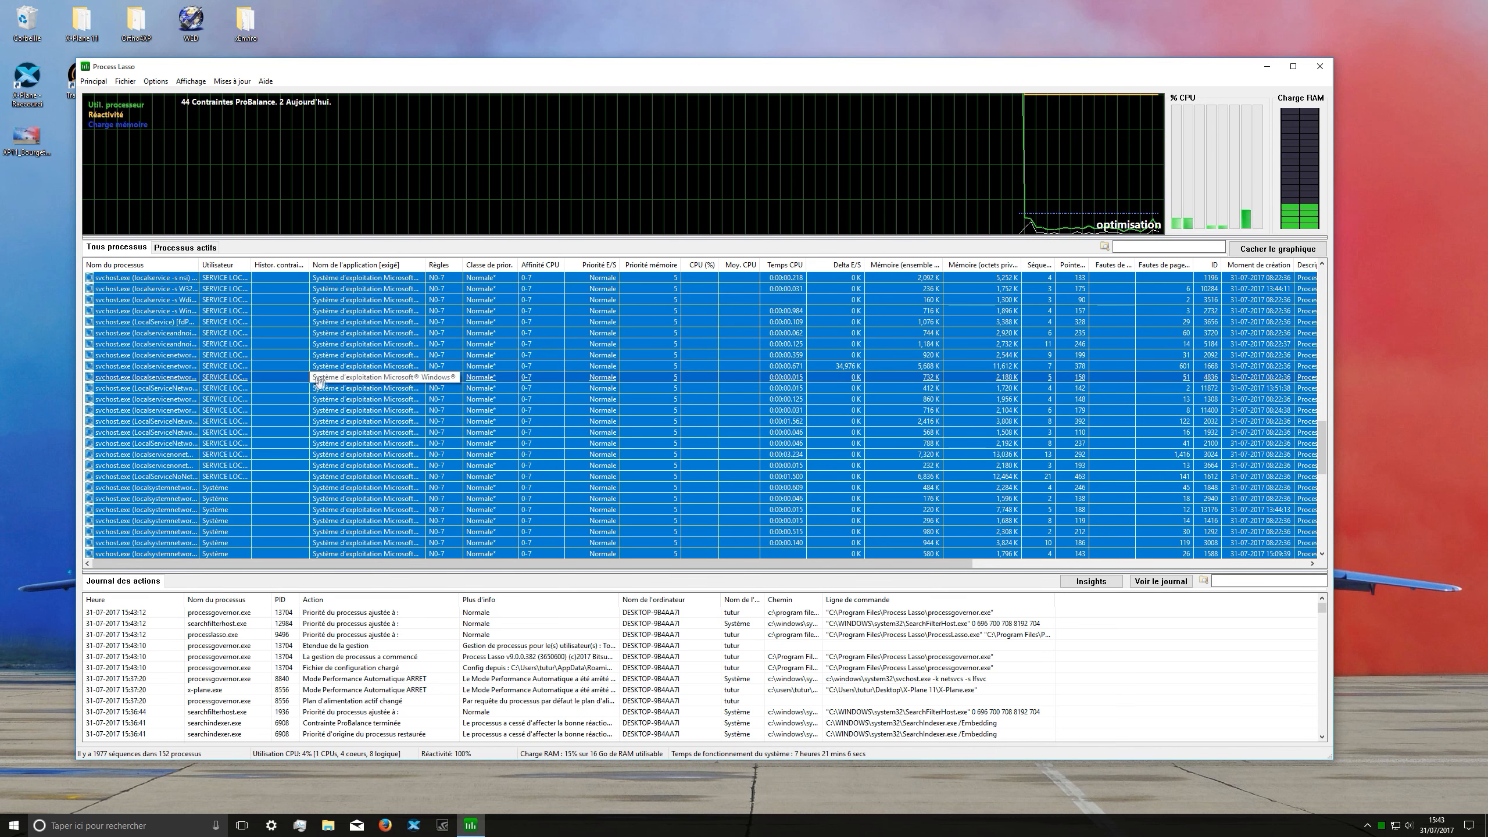
# Step: Restrict the permanent (Toujours) CPU affinity of all selected processes to CPU 0 and CPU 1
pyautogui.rightClick(284, 388)
pyautogui.moveTo(323, 410)
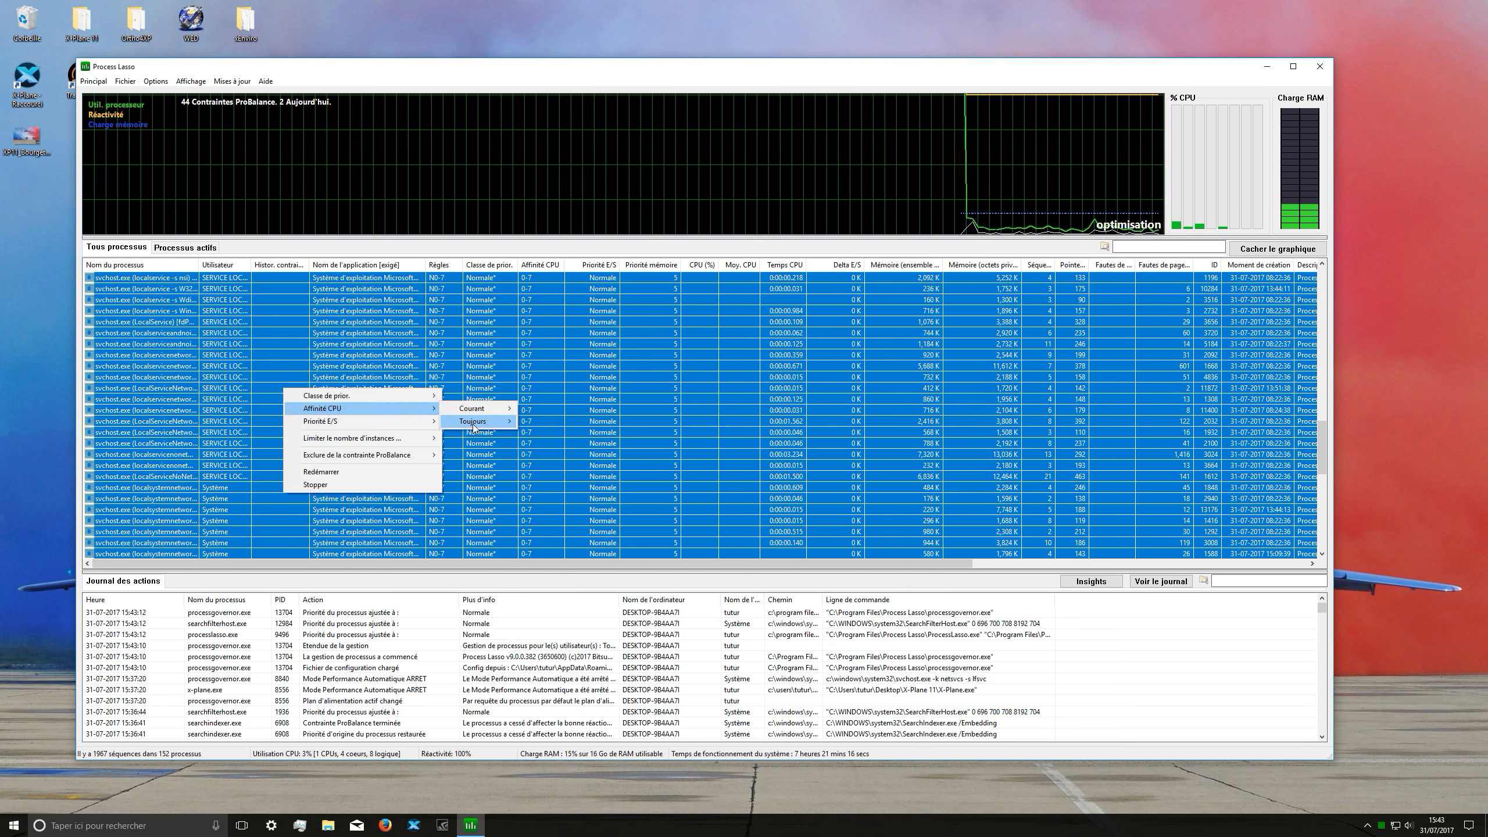
pyautogui.moveTo(473, 423)
pyautogui.click(557, 441)
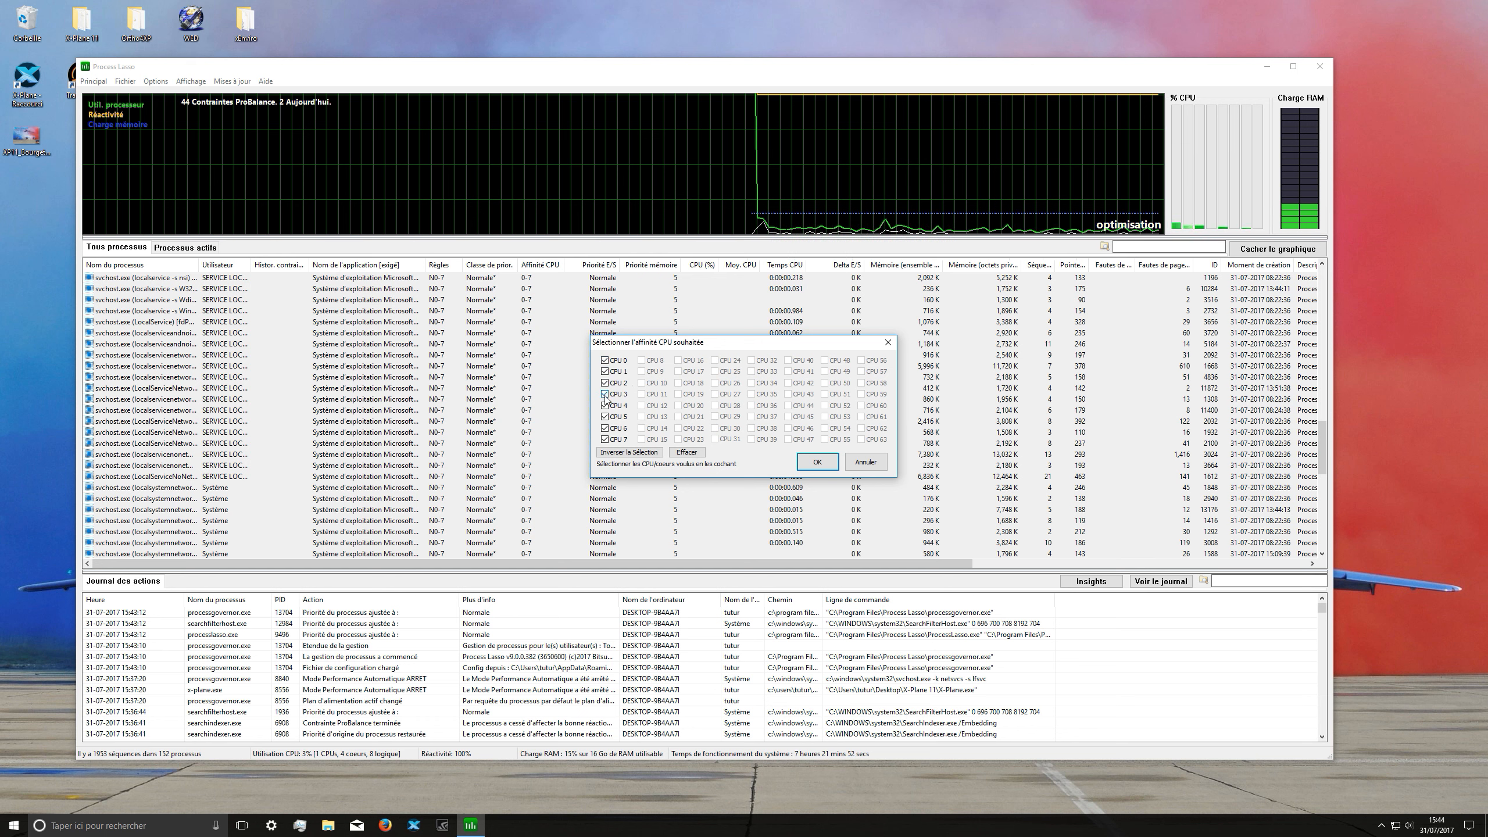
pyautogui.click(604, 360)
pyautogui.click(606, 362)
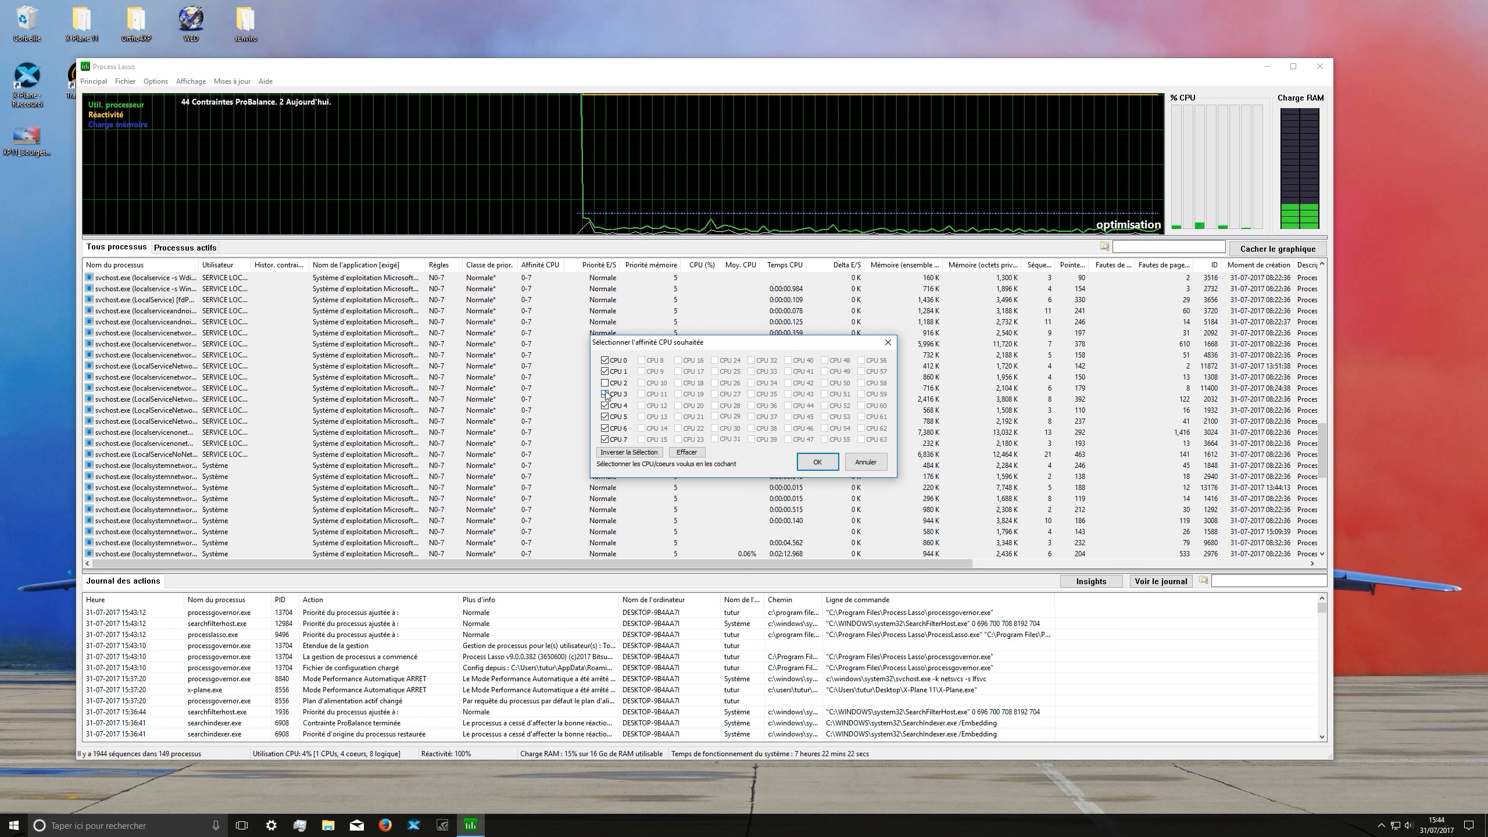
pyautogui.click(605, 417)
pyautogui.click(605, 439)
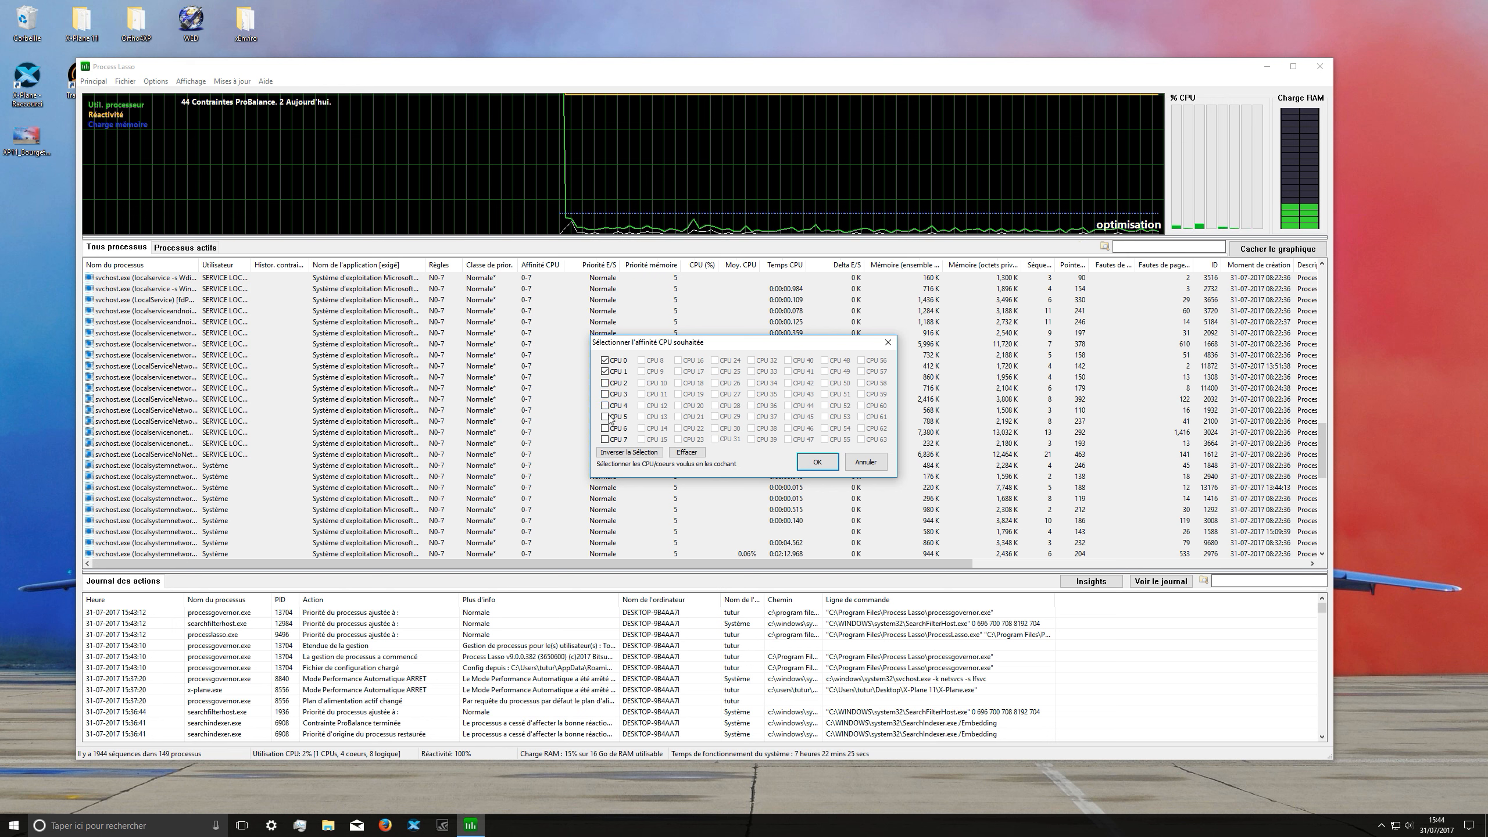
pyautogui.click(817, 463)
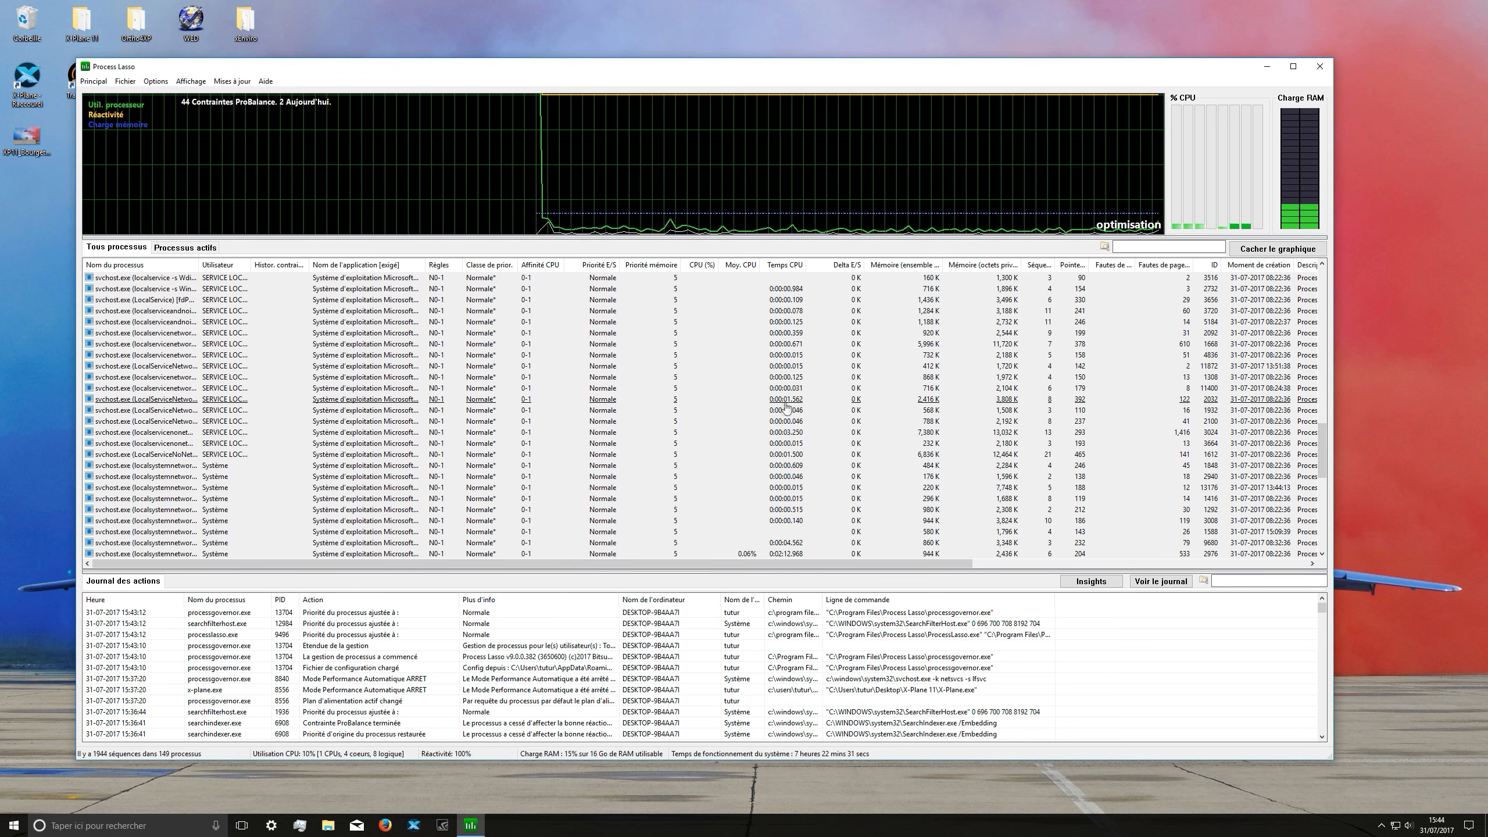
# Step: Activate Process Lasso's Performance Mode (Mode Performance)
pyautogui.scroll(5, 299, 365)
pyautogui.scroll(12, 299, 366)
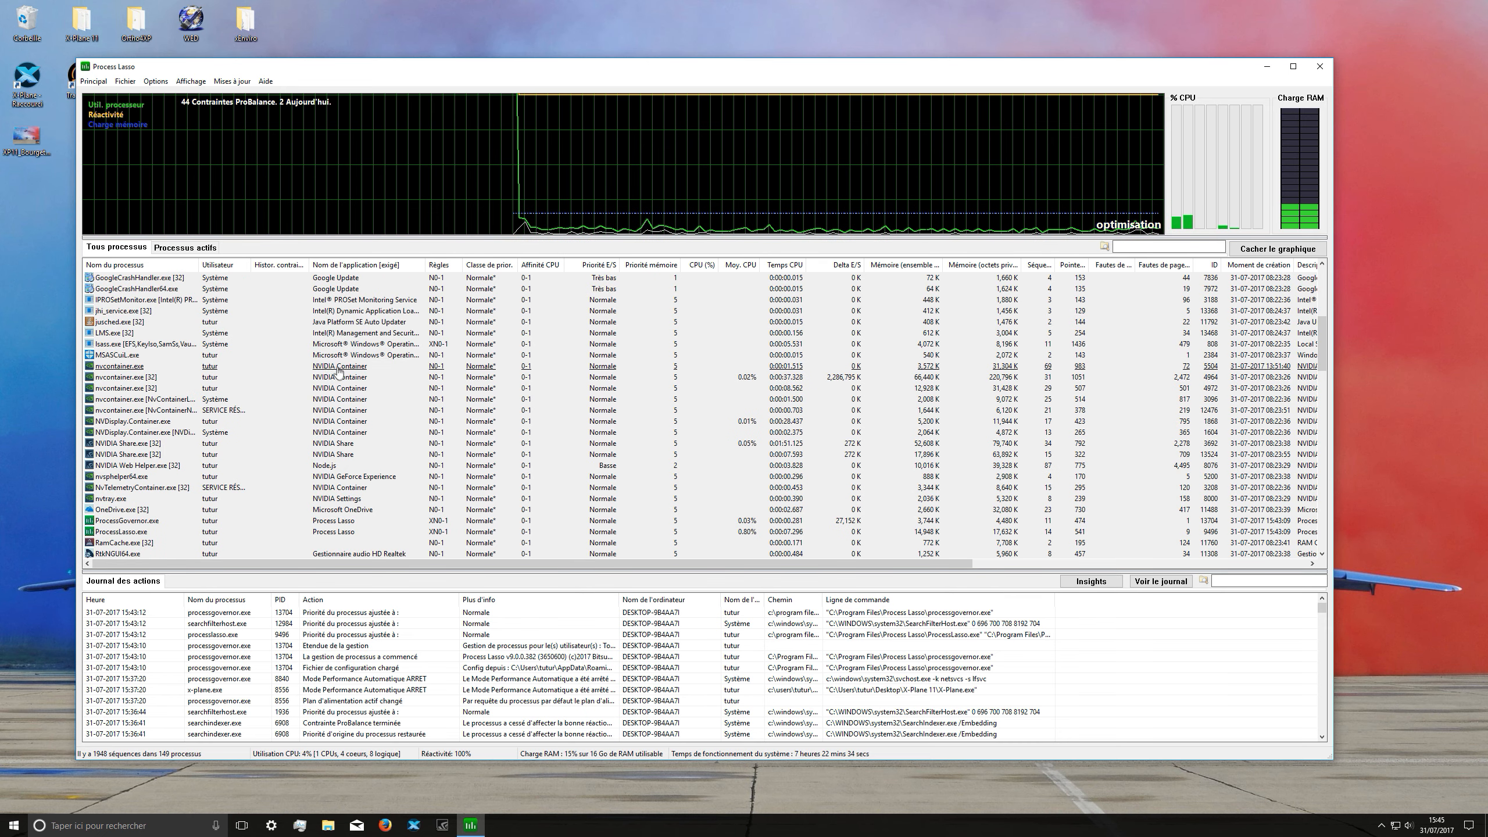
pyautogui.click(92, 79)
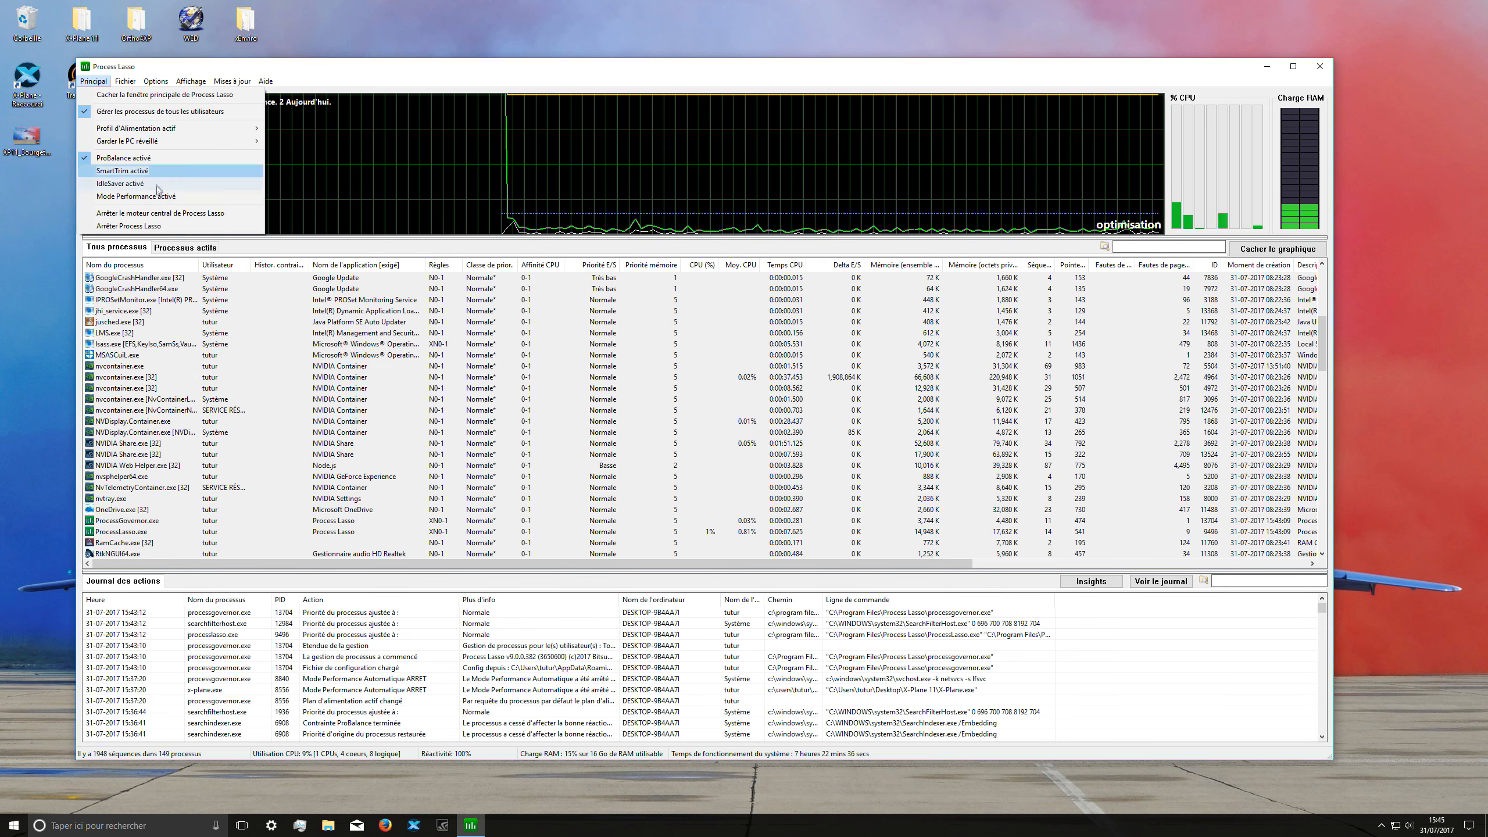
pyautogui.click(105, 198)
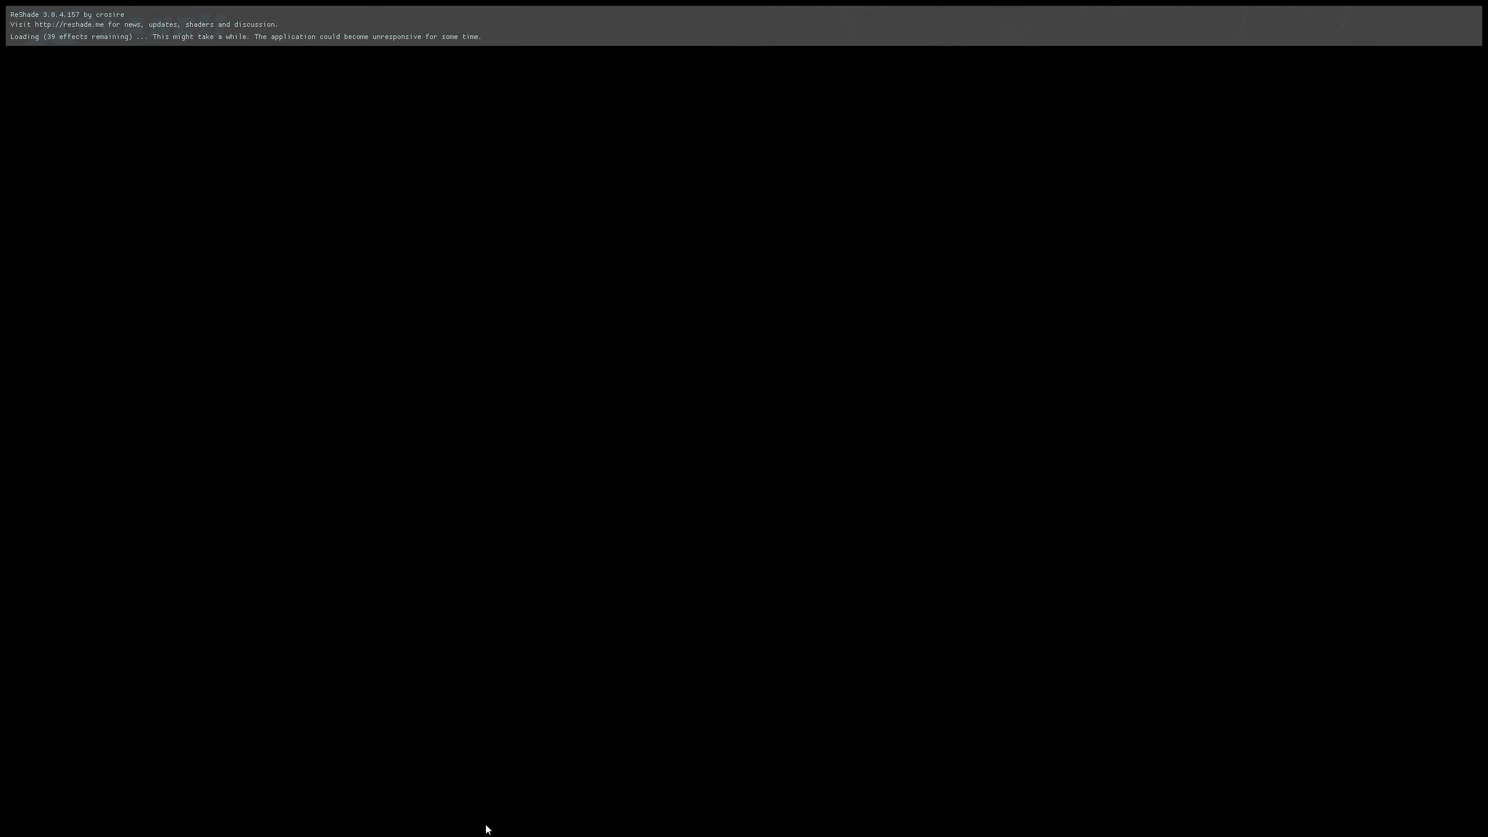
# Step: Switch from the loading X-Plane back to Process Lasso and display only the active processes
pyautogui.press('super')
pyautogui.moveTo(471, 824)
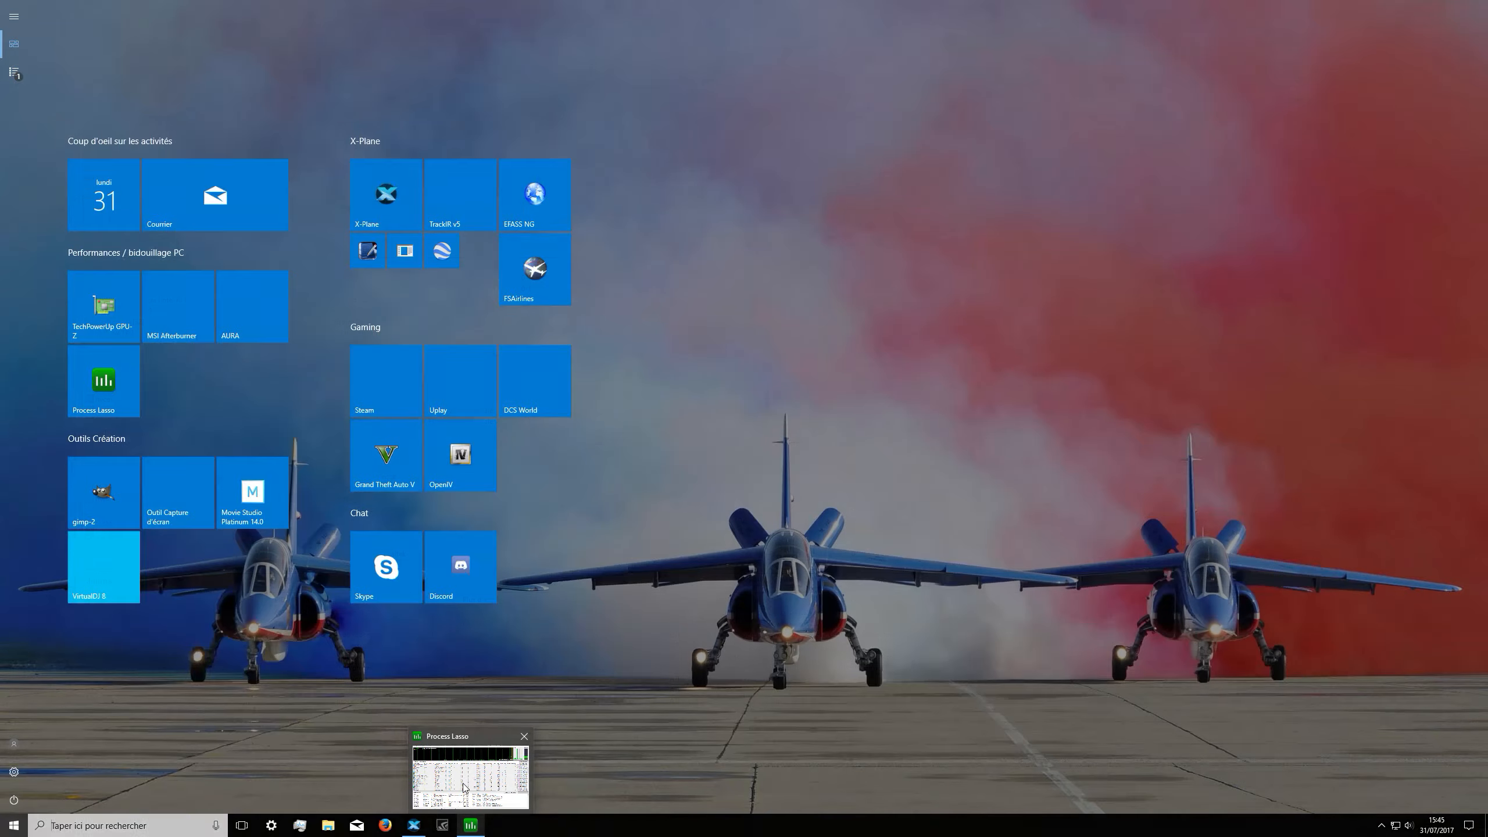
pyautogui.click(465, 786)
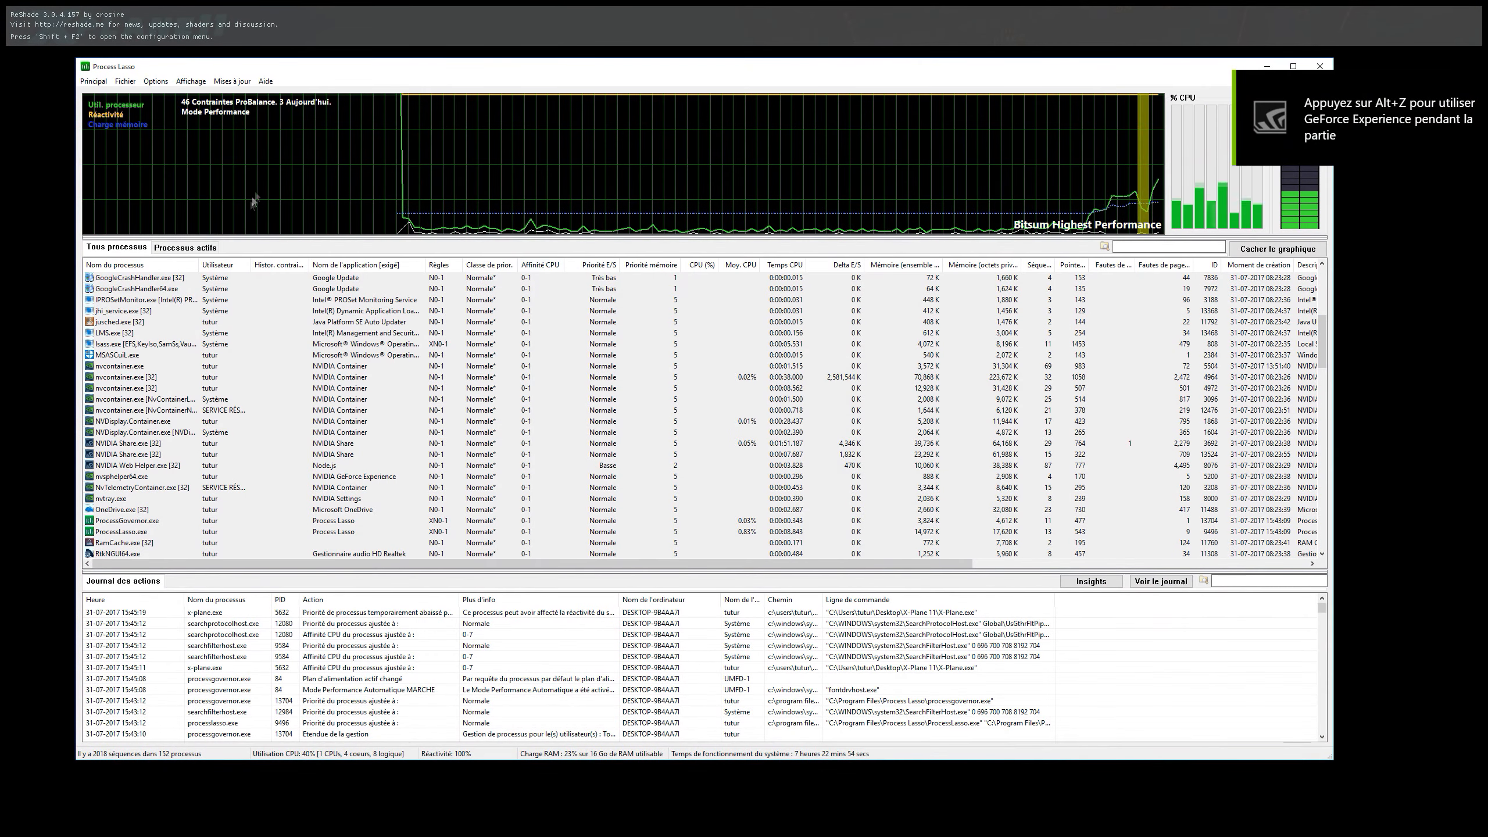
pyautogui.click(185, 247)
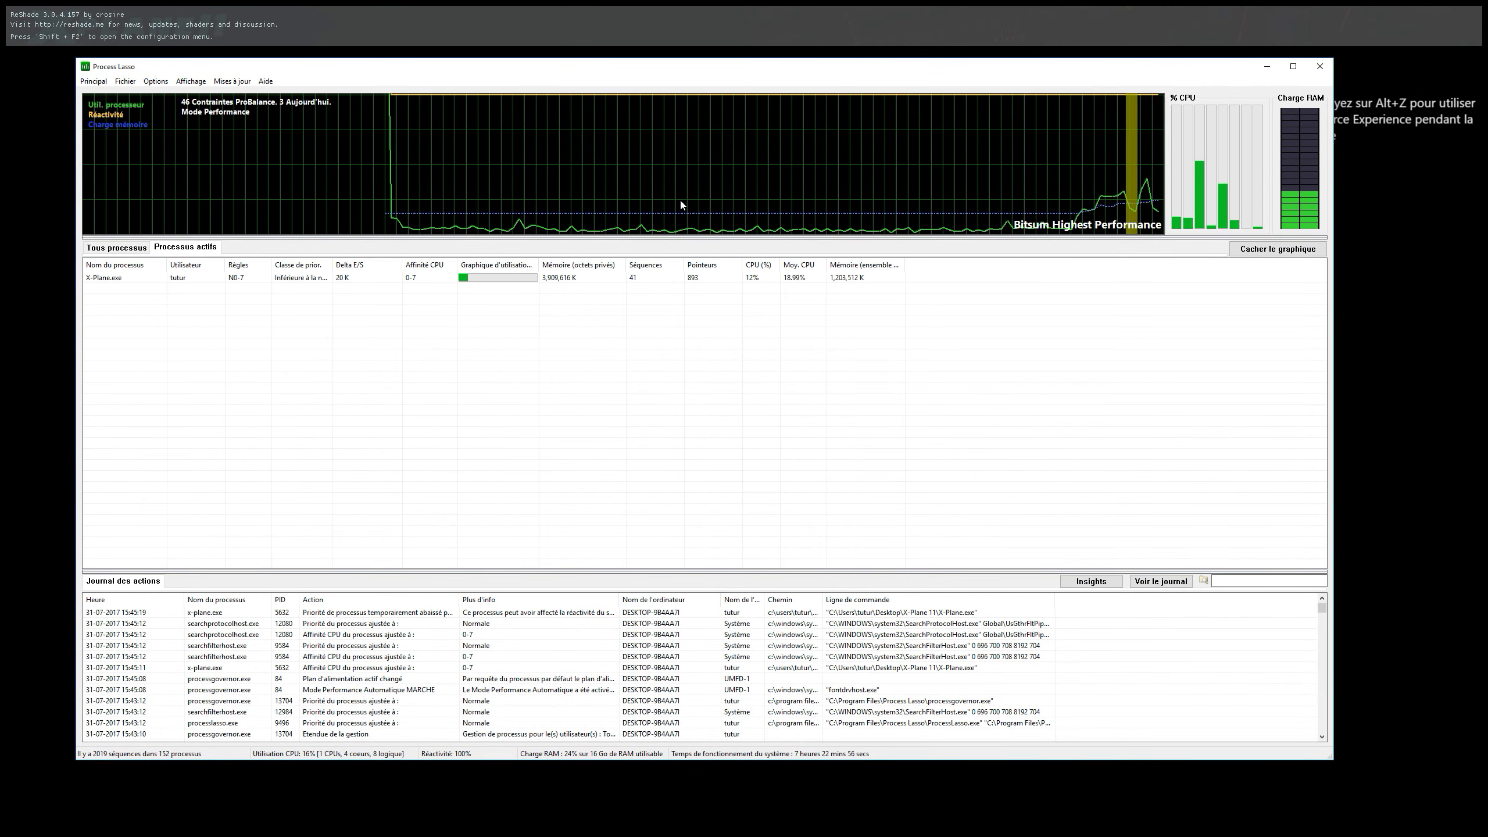
pyautogui.click(117, 248)
pyautogui.click(175, 248)
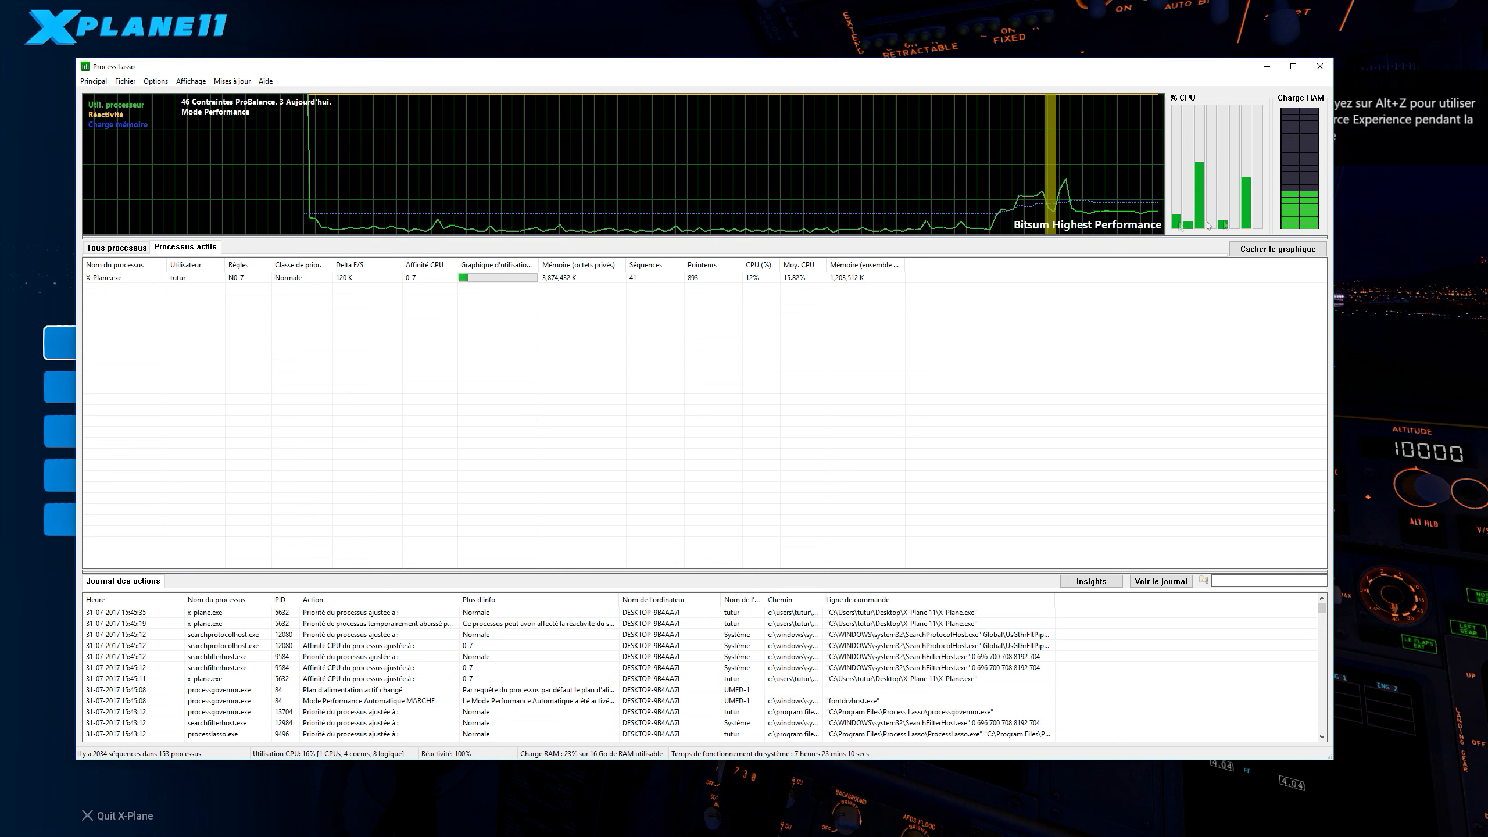
# Step: Classify X-Plane.exe as a high-performance process (Haute Performance)
pyautogui.click(136, 282)
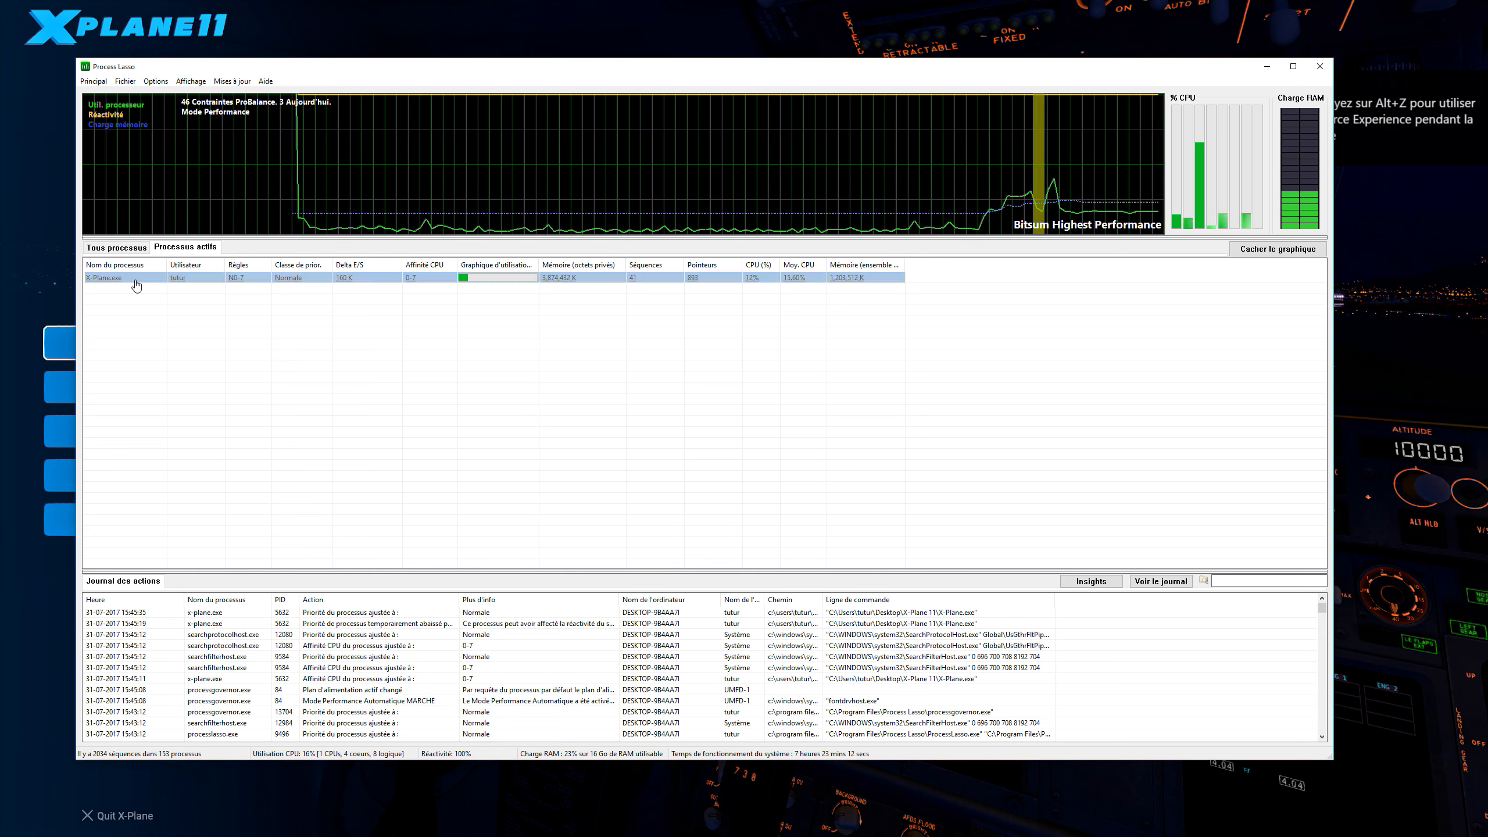
pyautogui.rightClick(135, 284)
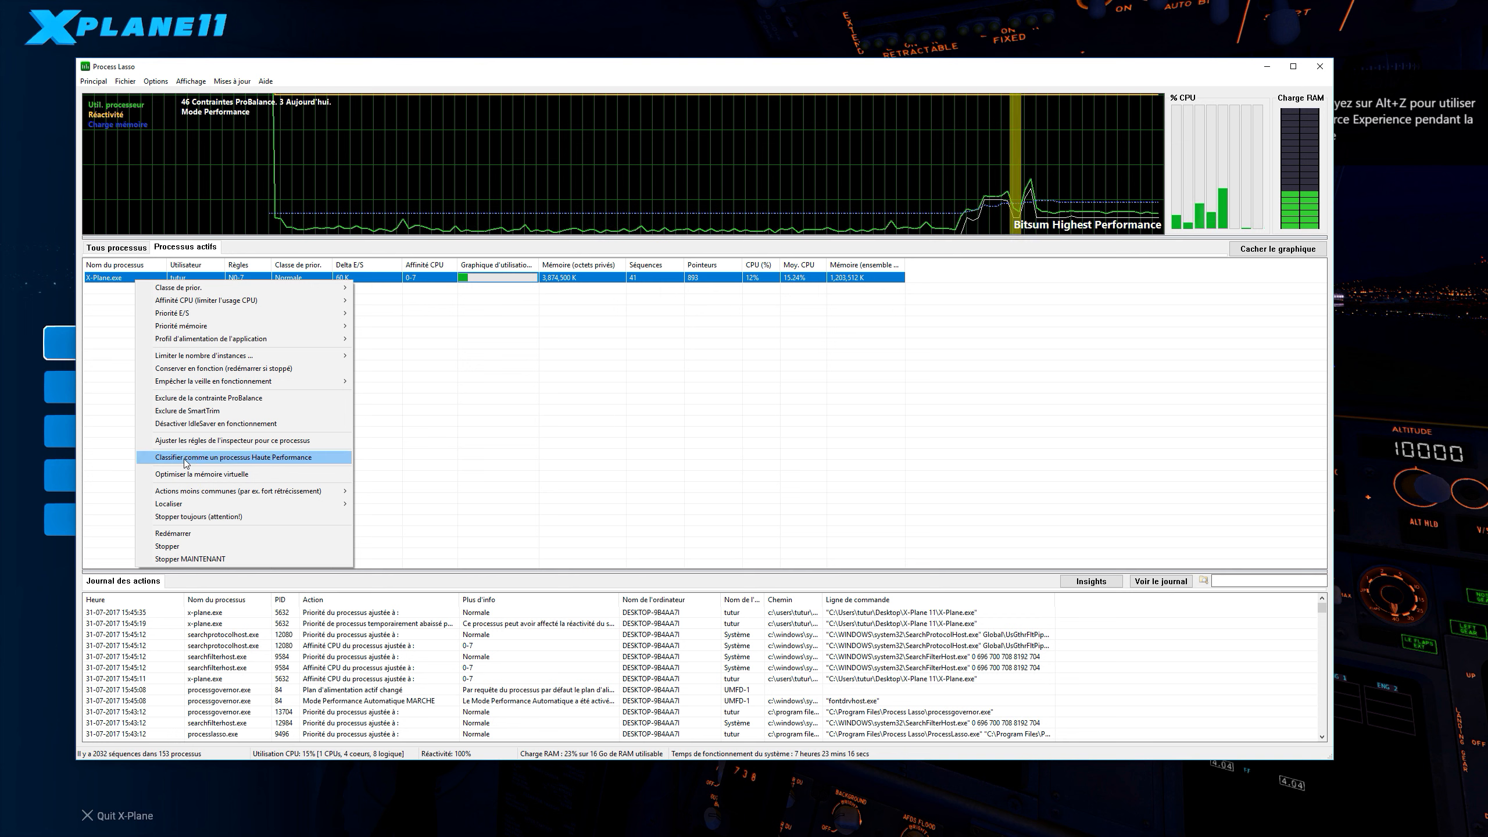
pyautogui.click(185, 458)
pyautogui.click(849, 433)
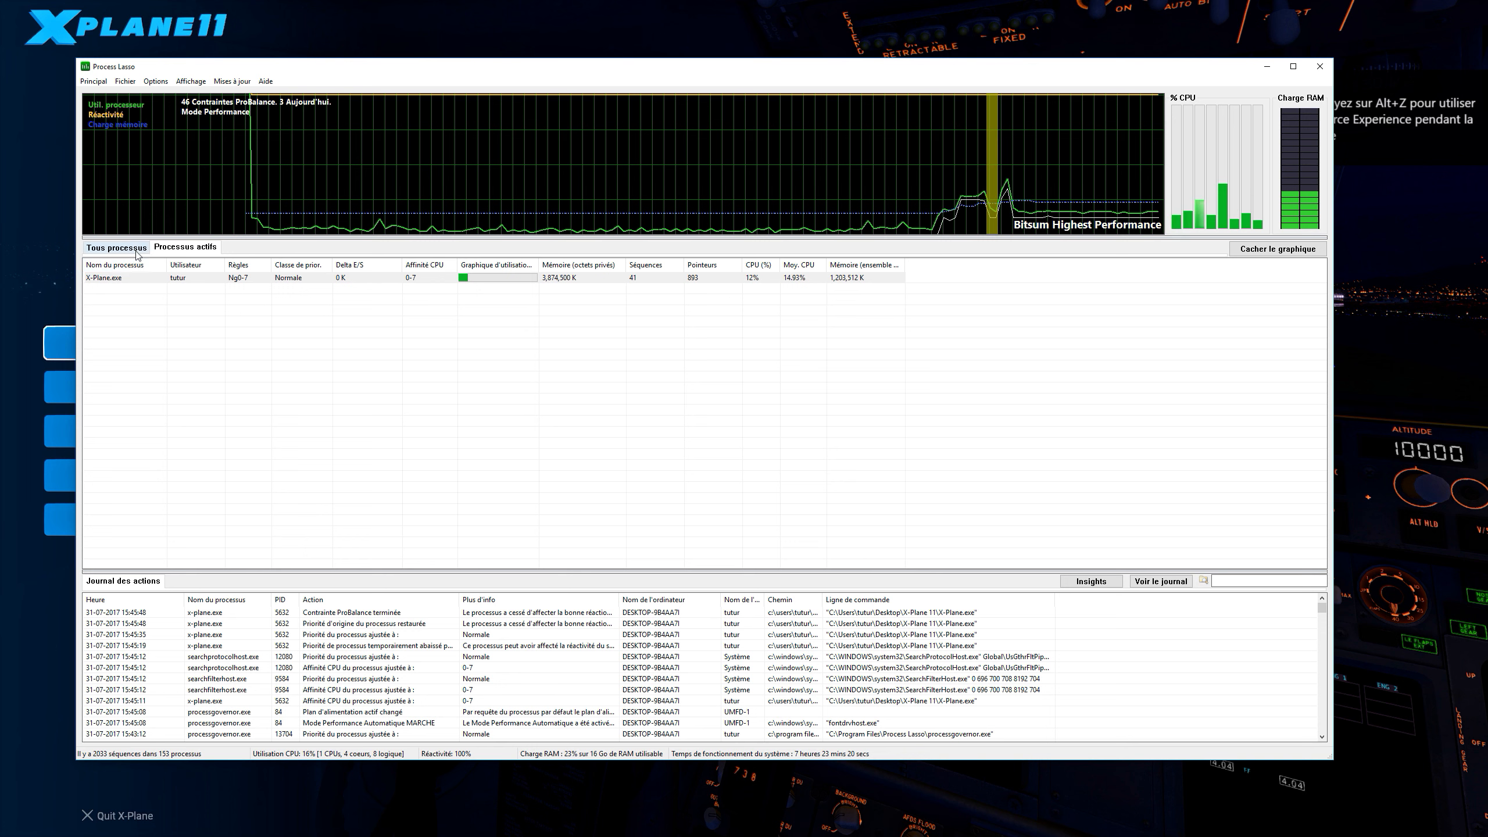
# Step: Set the permanent (Toujours) priority class of X-Plane.exe to Haute
pyautogui.rightClick(150, 280)
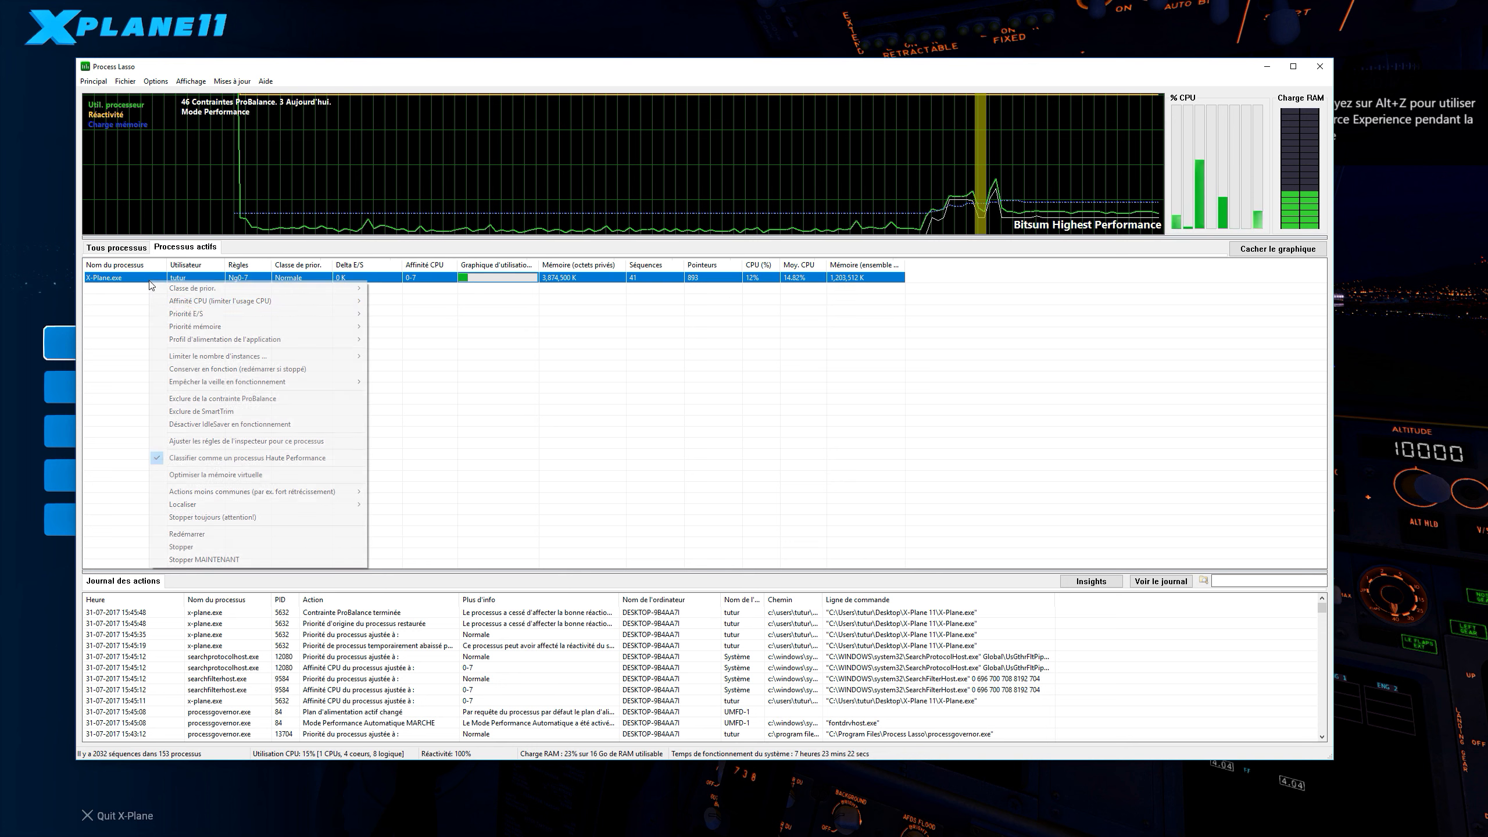
pyautogui.moveTo(224, 306)
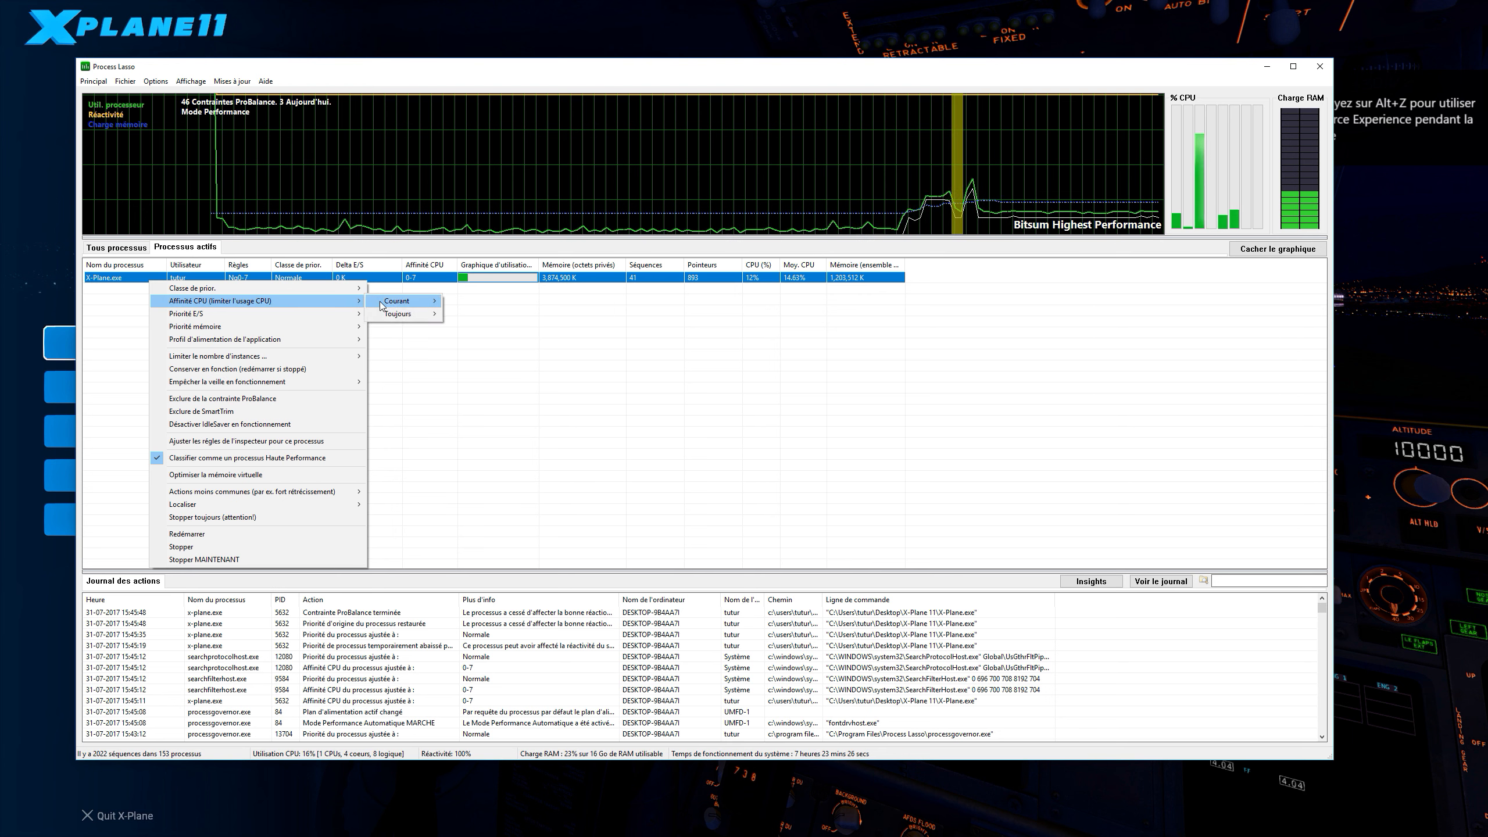
pyautogui.moveTo(328, 288)
pyautogui.moveTo(404, 301)
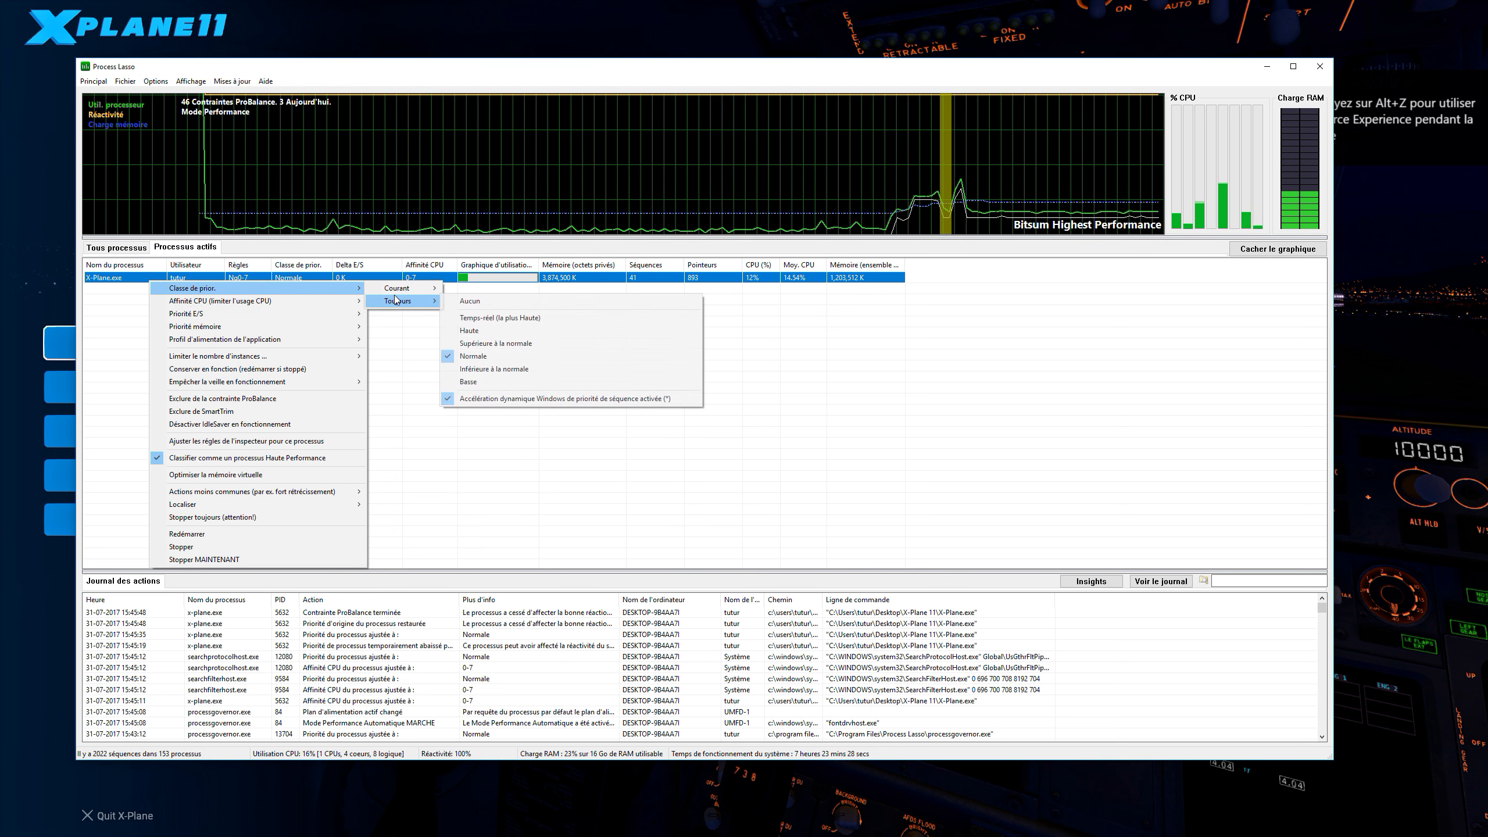
pyautogui.click(491, 332)
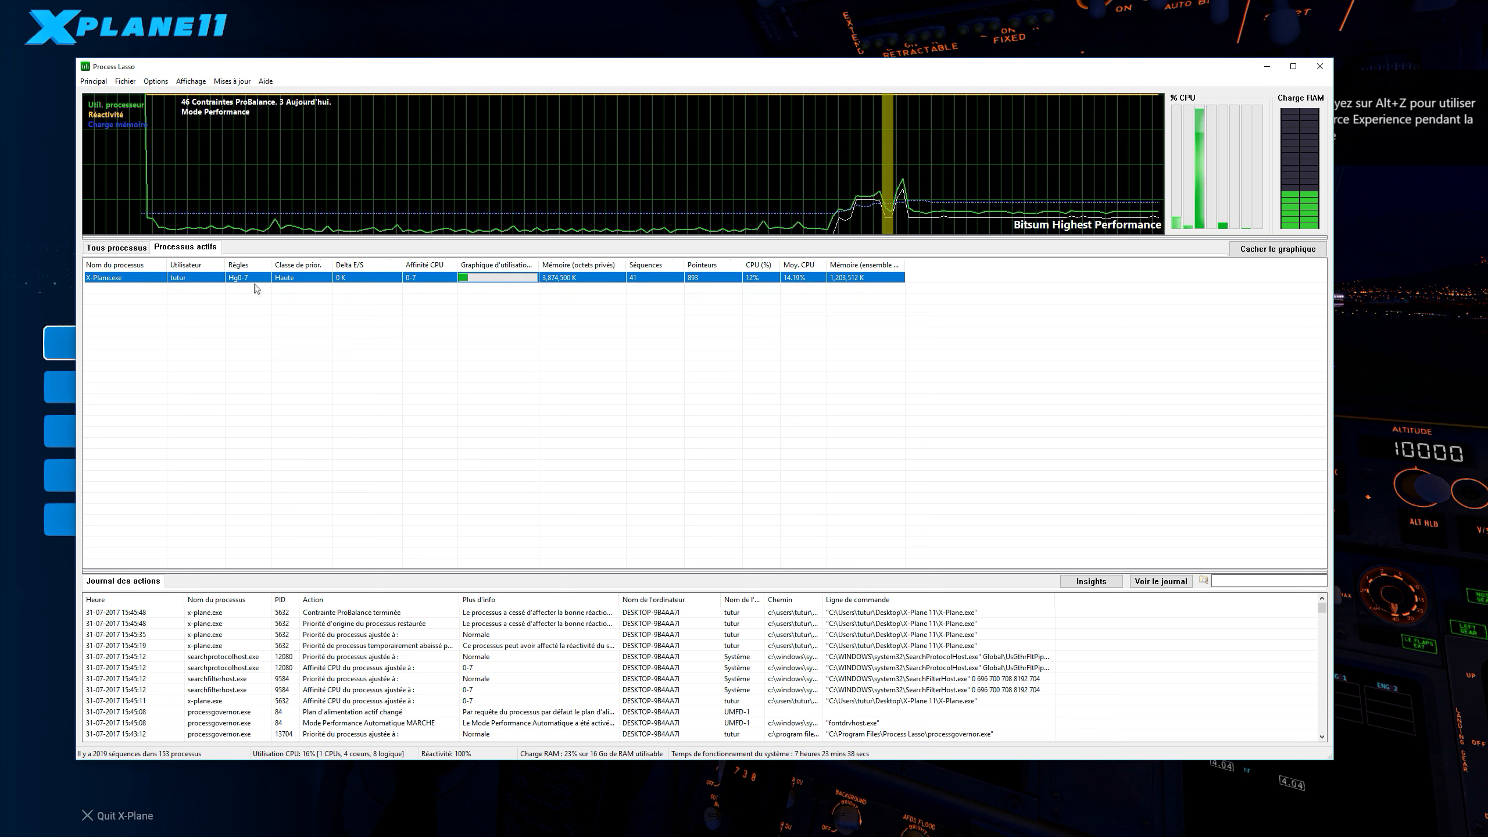
# Step: Set the permanent (Toujours) CPU affinity of X-Plane.exe to CPU 2 through CPU 7, excluding CPU 0 and CPU 1
pyautogui.rightClick(211, 280)
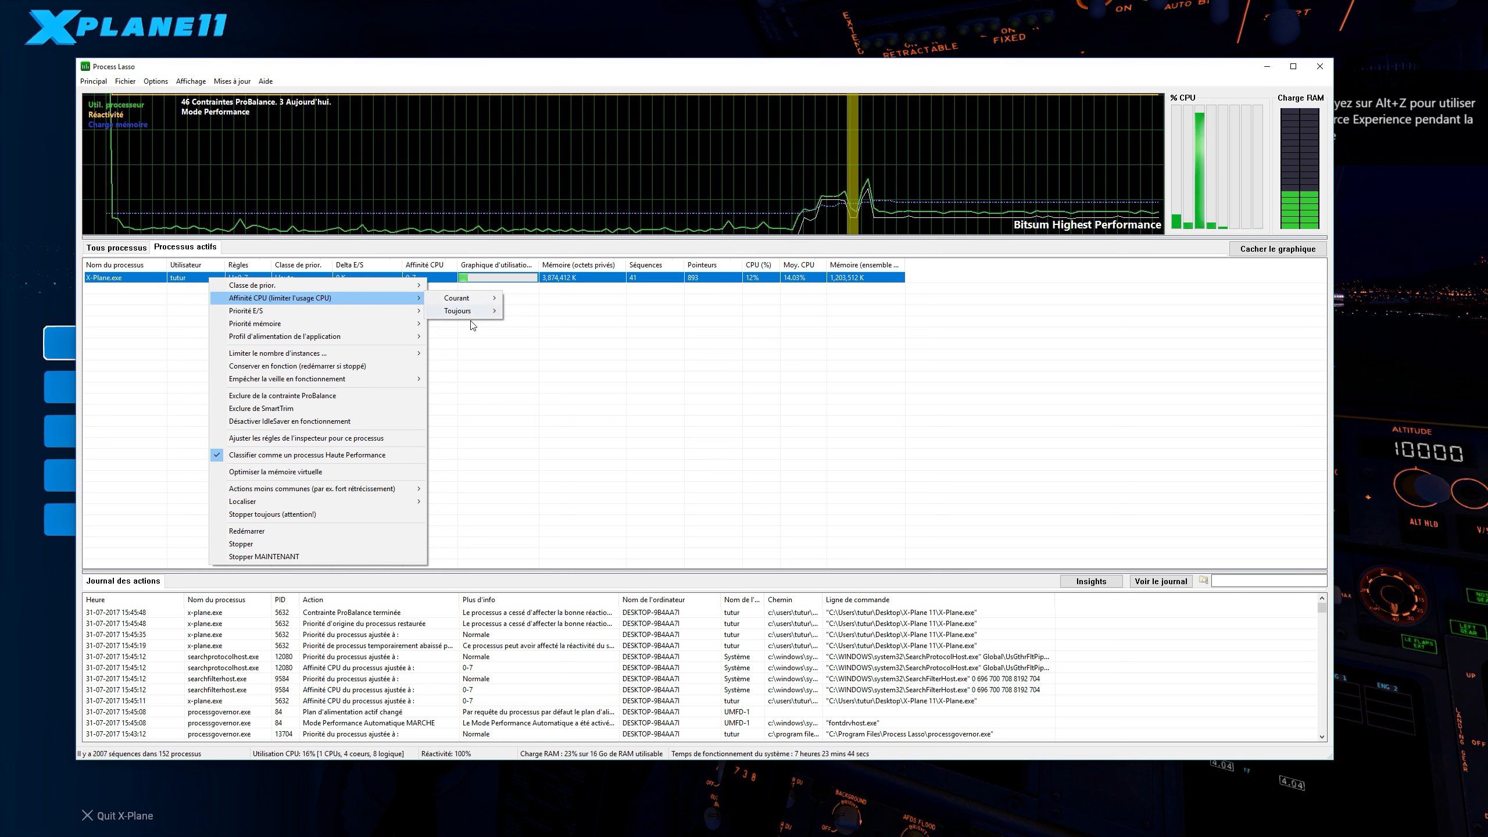
pyautogui.moveTo(471, 316)
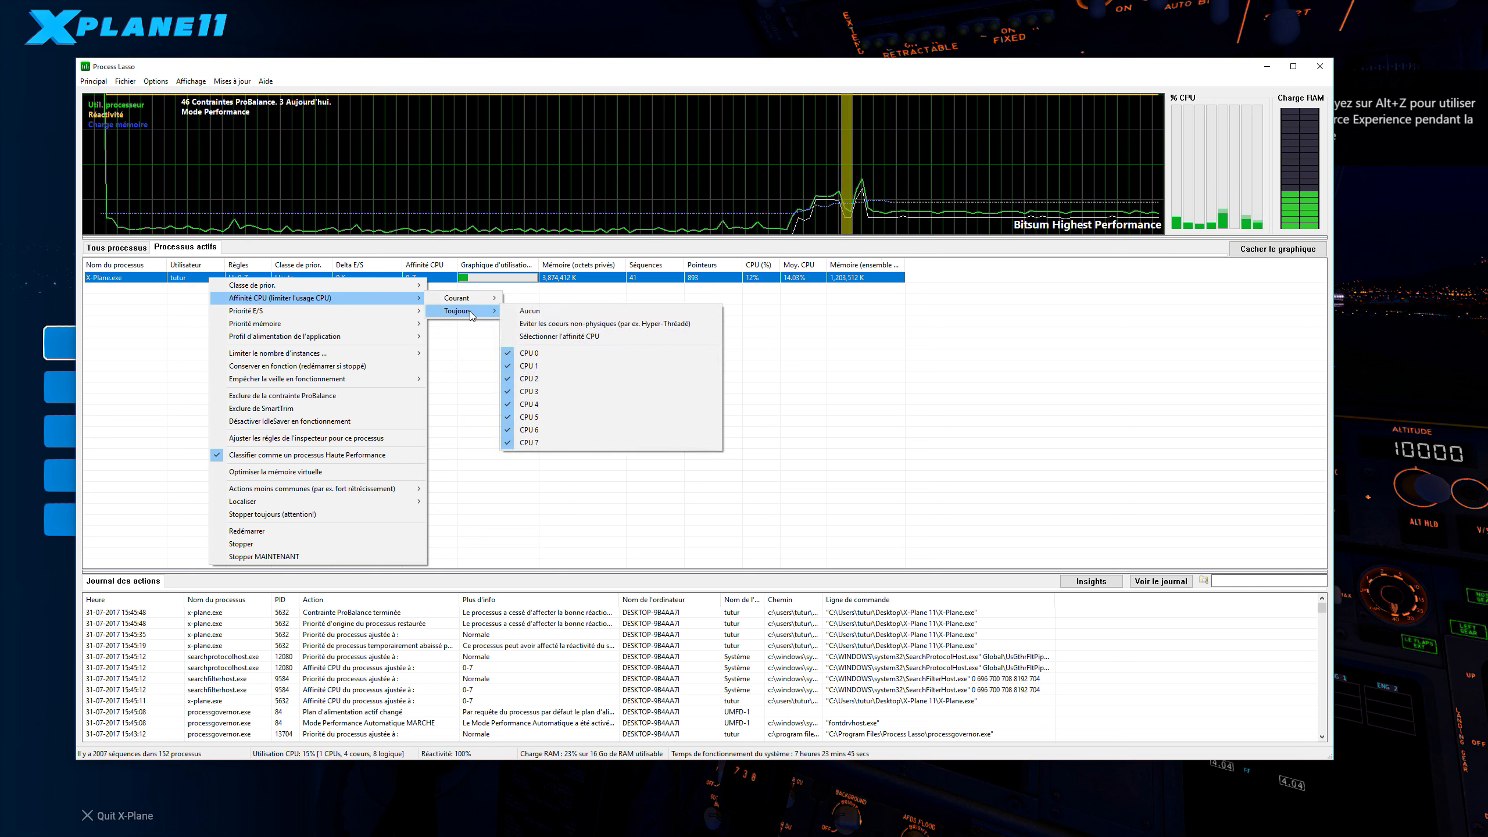
pyautogui.click(560, 336)
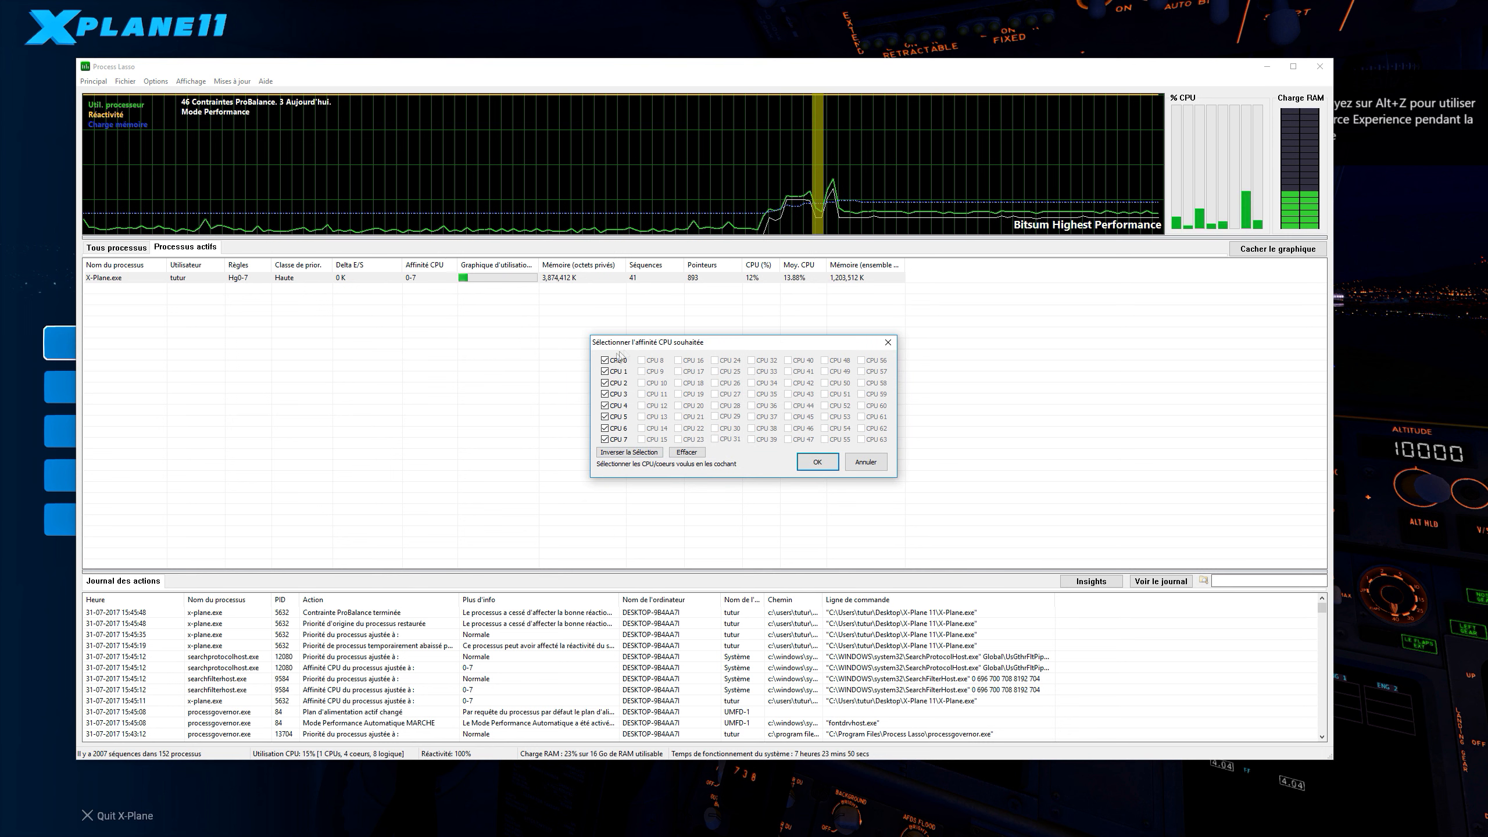
pyautogui.click(606, 373)
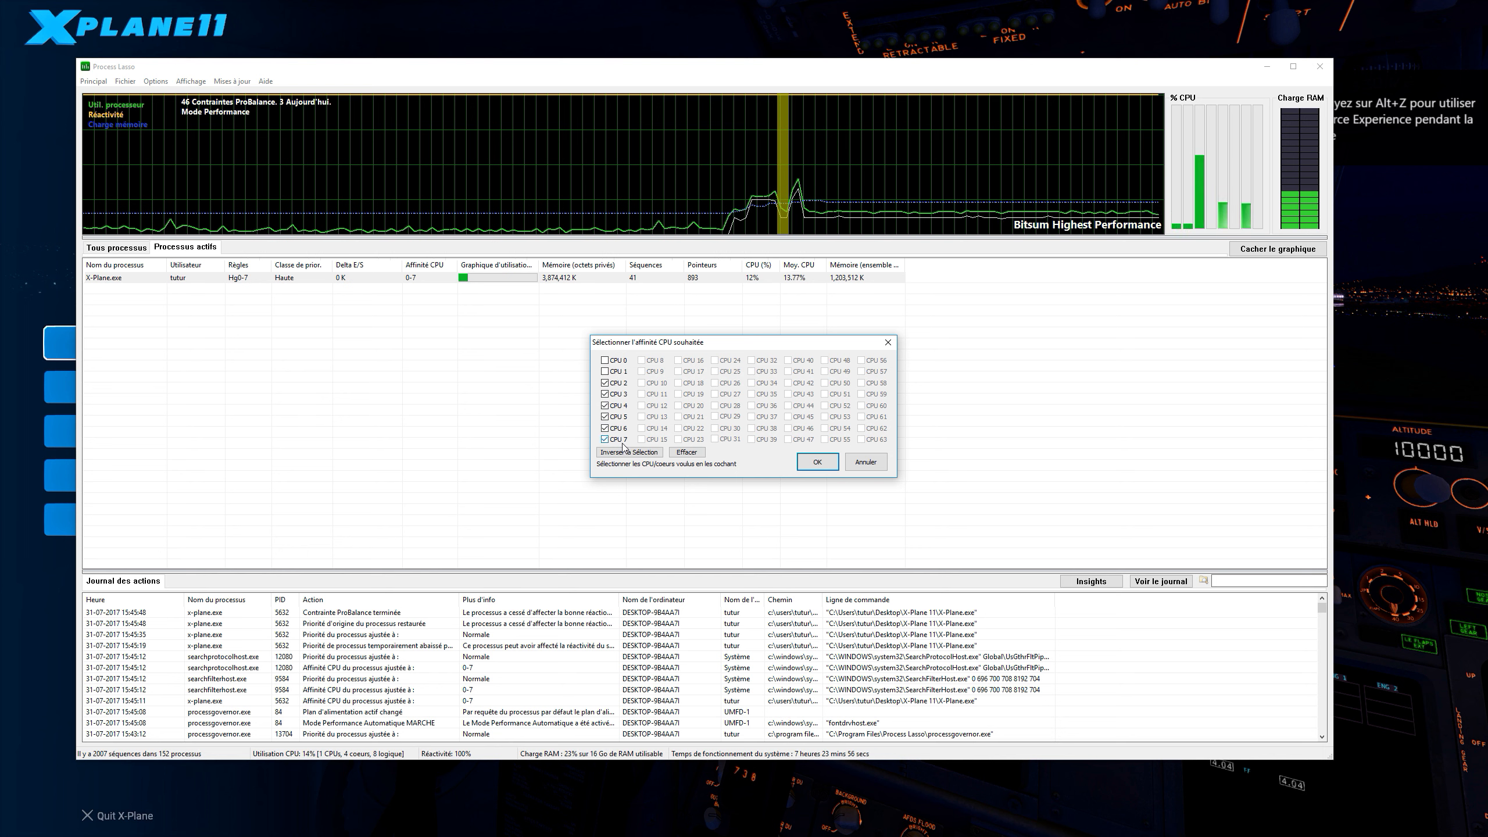
pyautogui.click(606, 381)
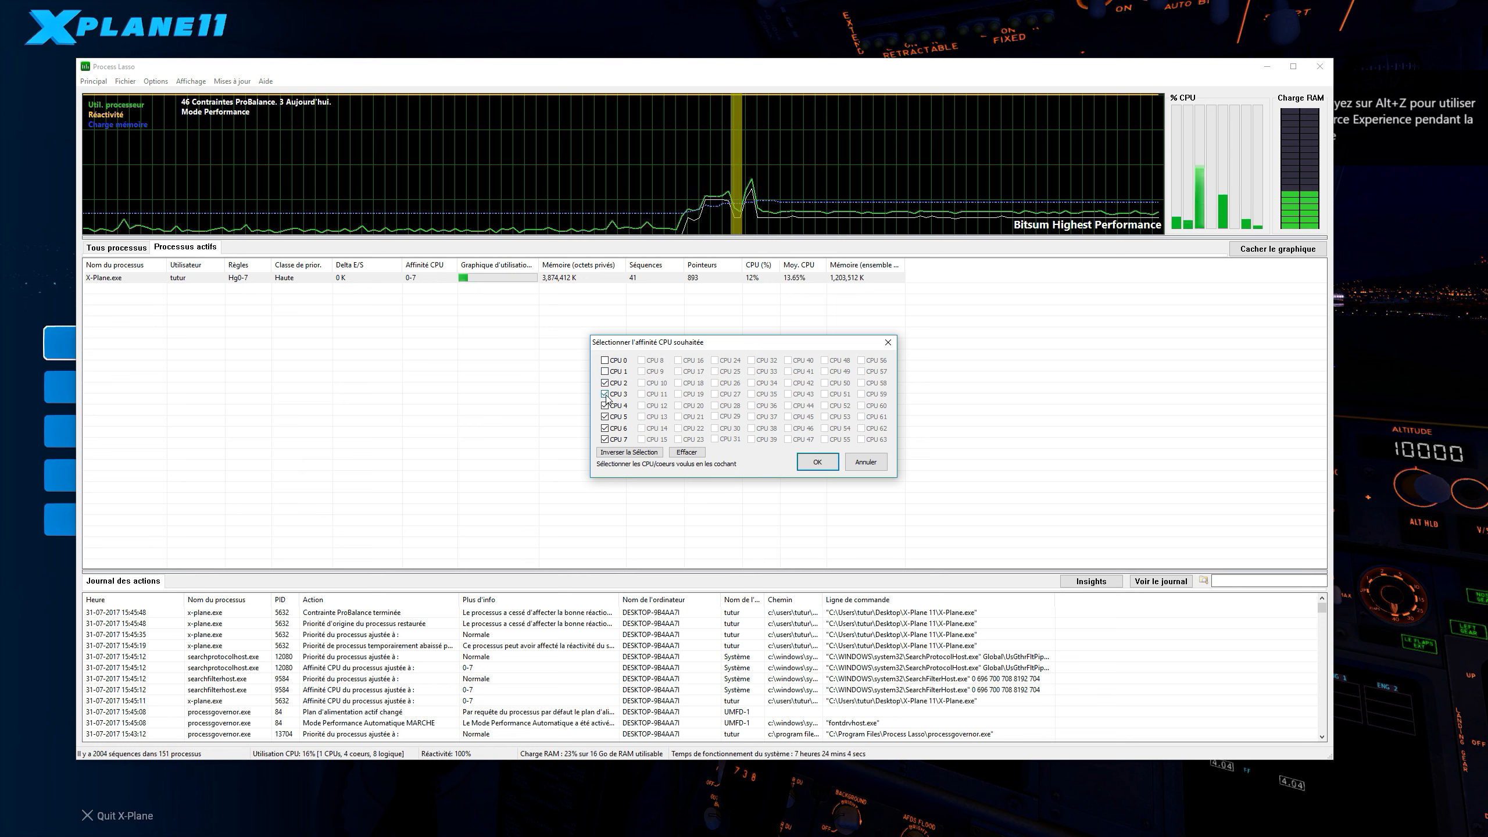
pyautogui.click(817, 464)
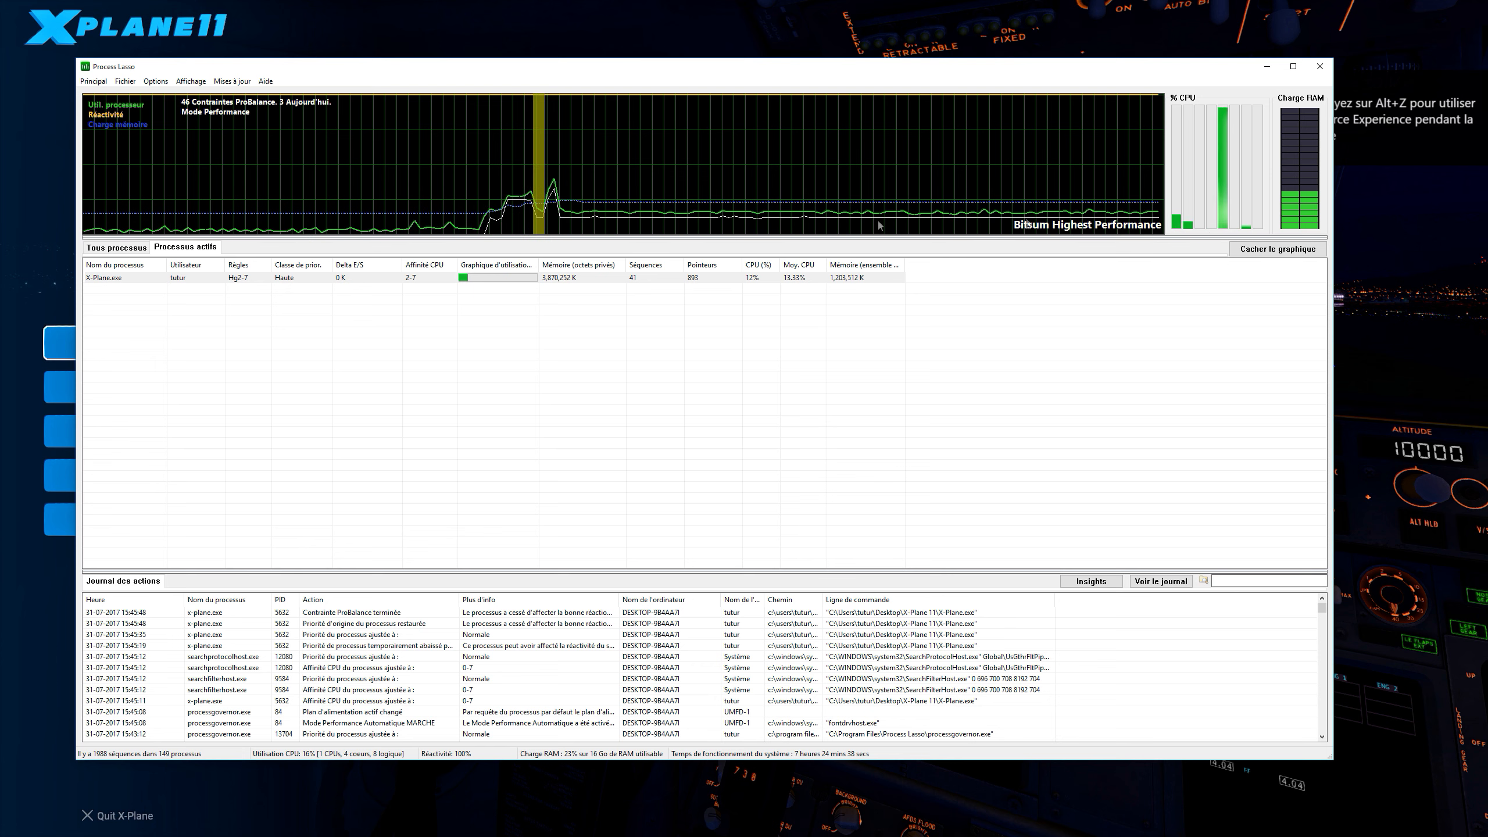
# Step: Quit X-Plane and close the Process Lasso window
pyautogui.click(117, 248)
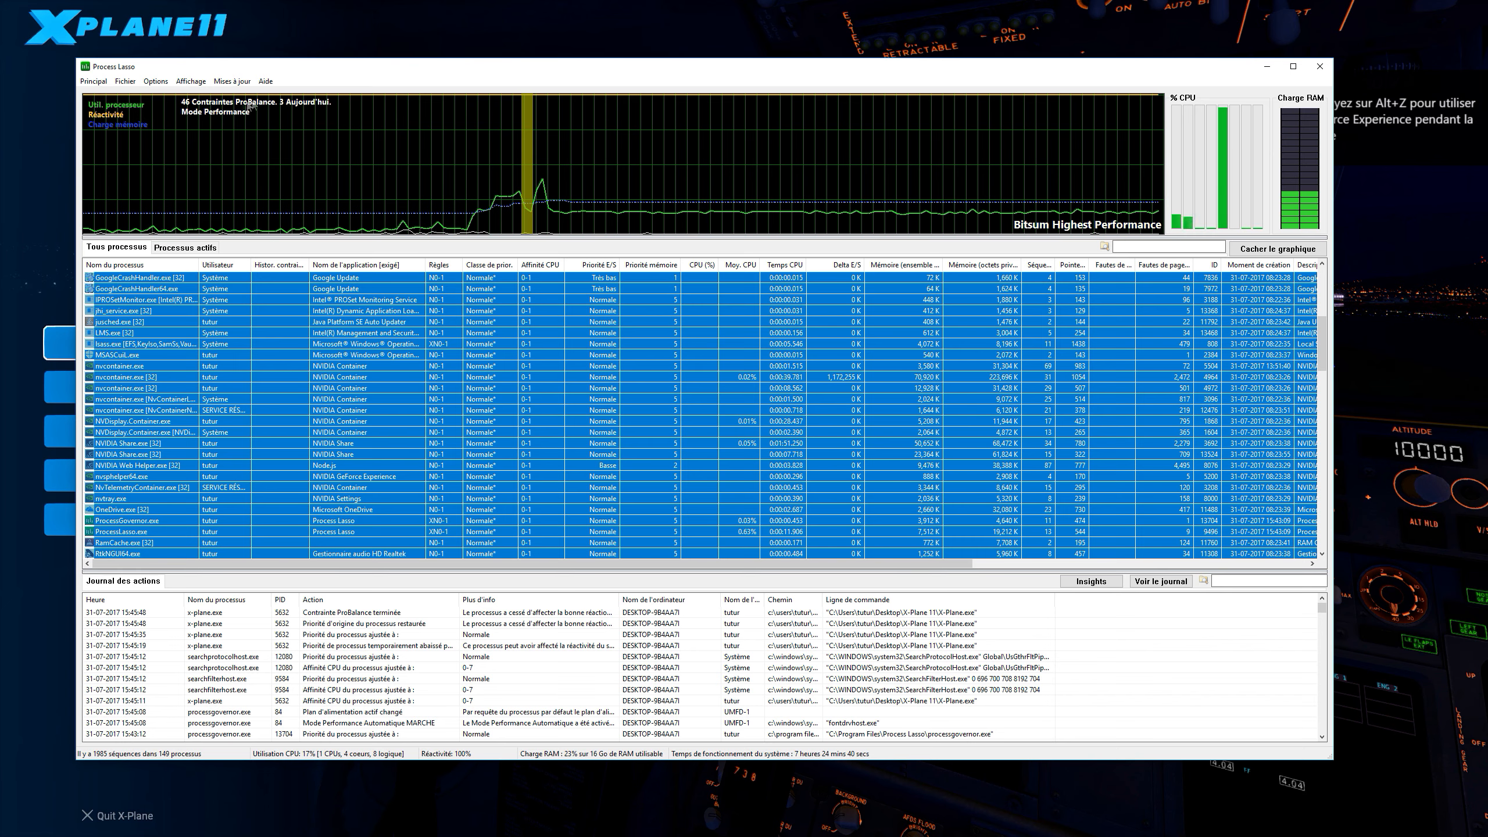
pyautogui.click(56, 832)
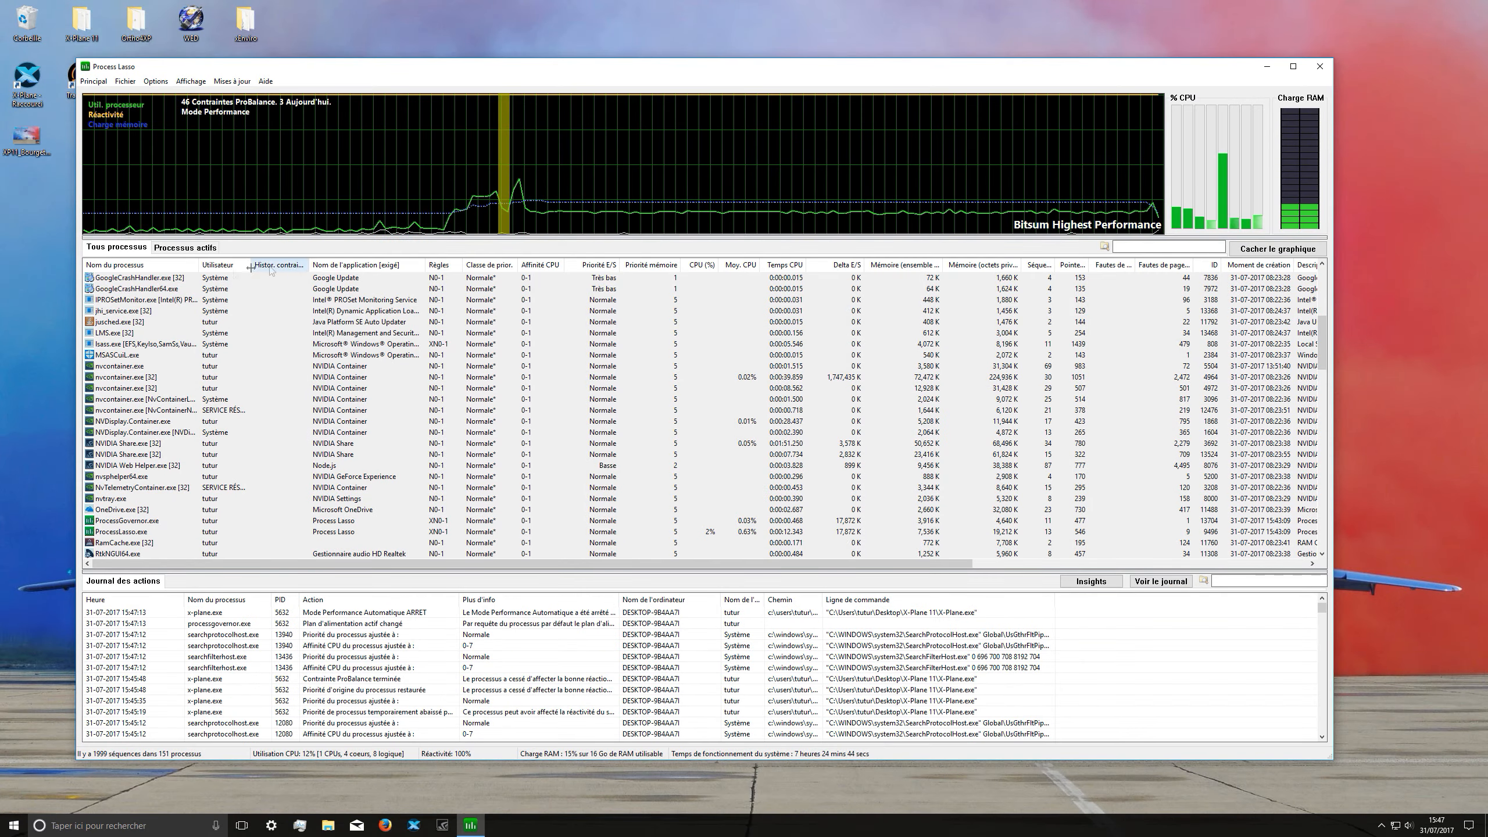
pyautogui.click(185, 247)
pyautogui.moveTo(475, 68)
pyautogui.mouseDown()
pyautogui.moveTo(524, 21)
pyautogui.moveTo(446, 79)
pyautogui.mouseUp()
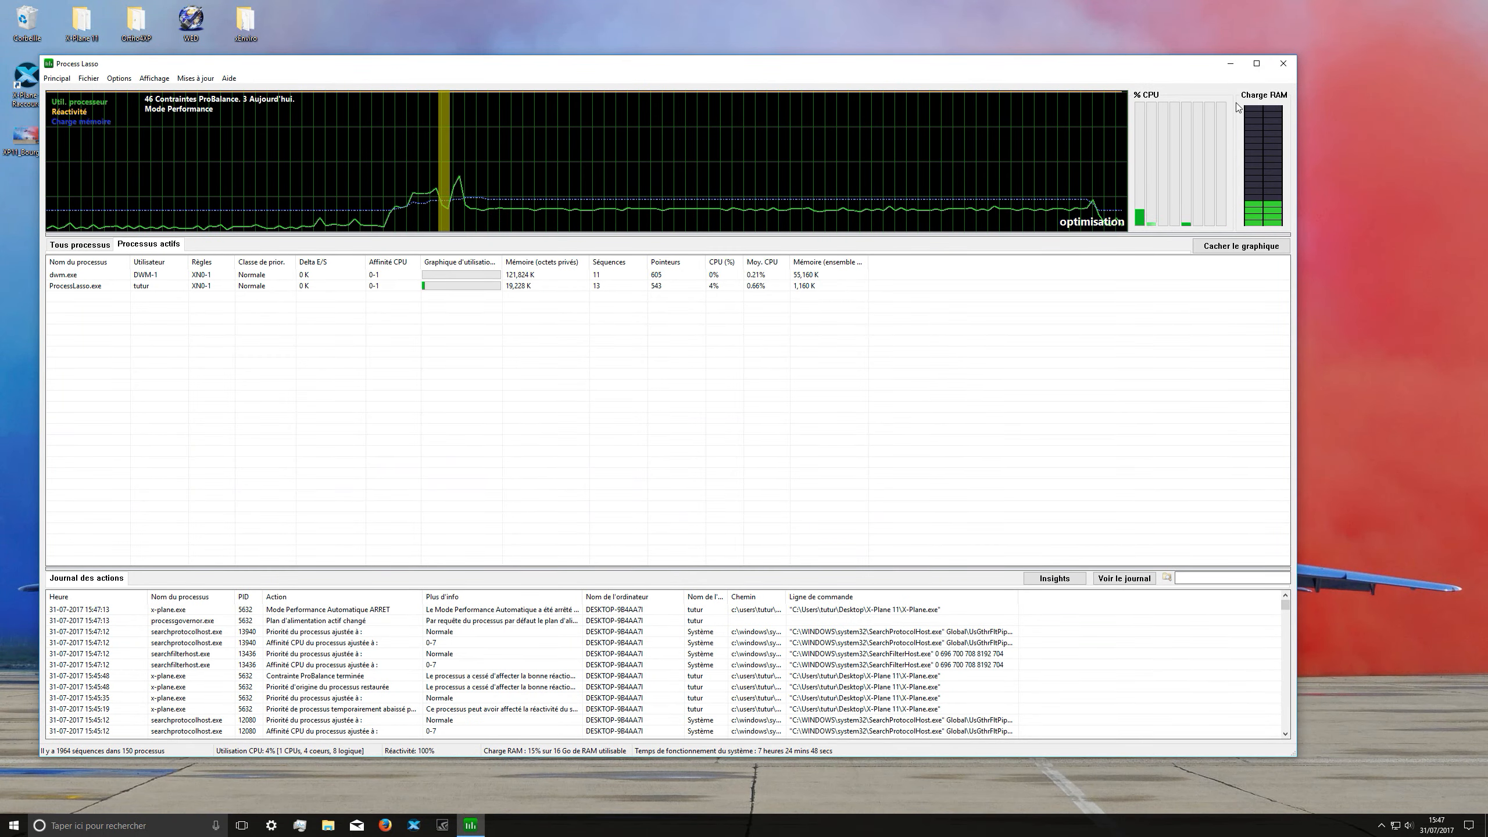
pyautogui.click(1282, 63)
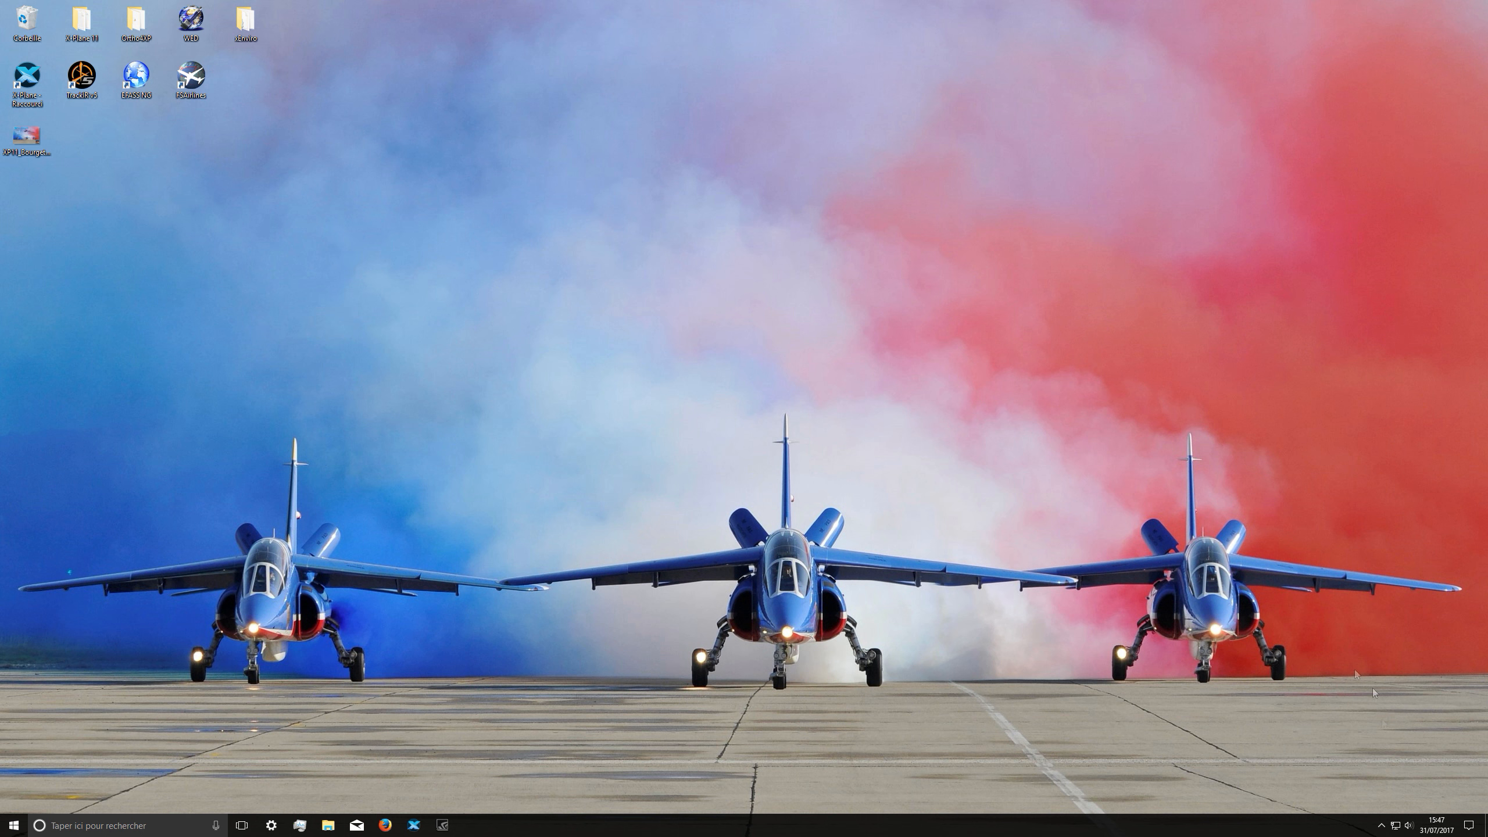
# Step: Open the NVIDIA Control Panel and move its window toward the middle of the desktop
pyautogui.click(1386, 829)
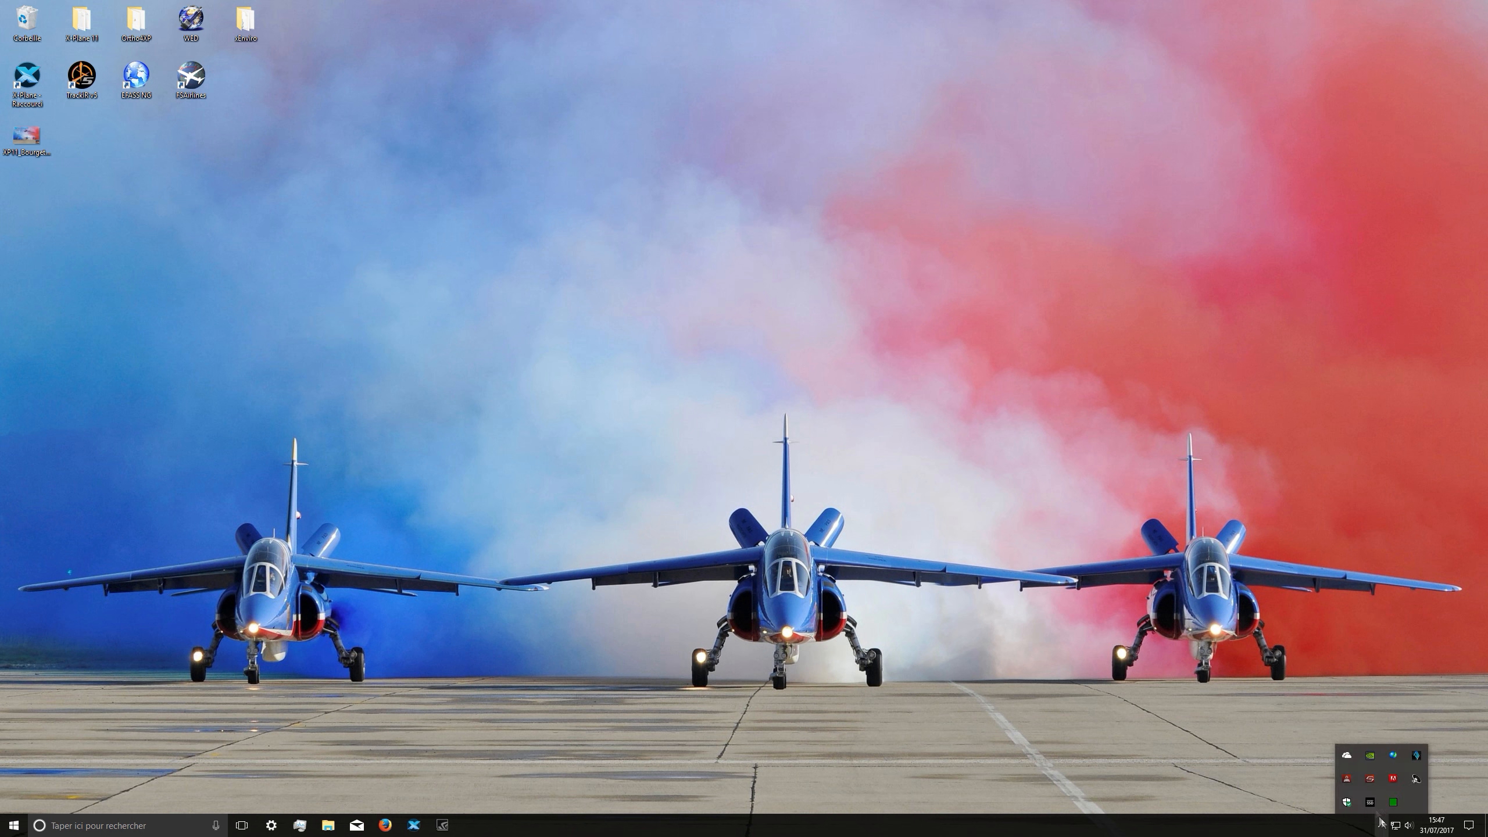
pyautogui.rightClick(1365, 757)
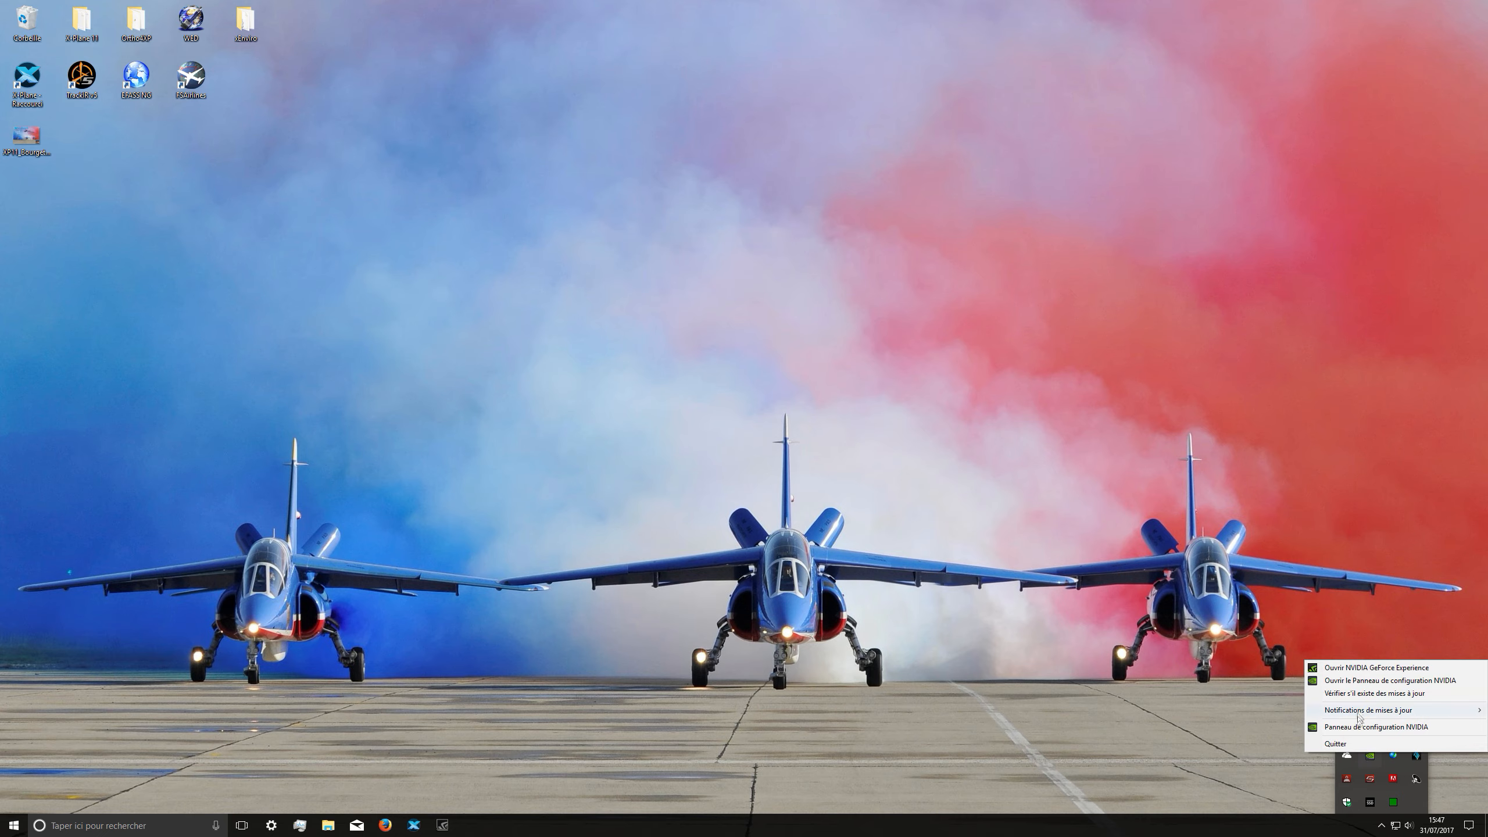
pyautogui.click(1353, 686)
pyautogui.click(192, 821)
pyautogui.click(3, 833)
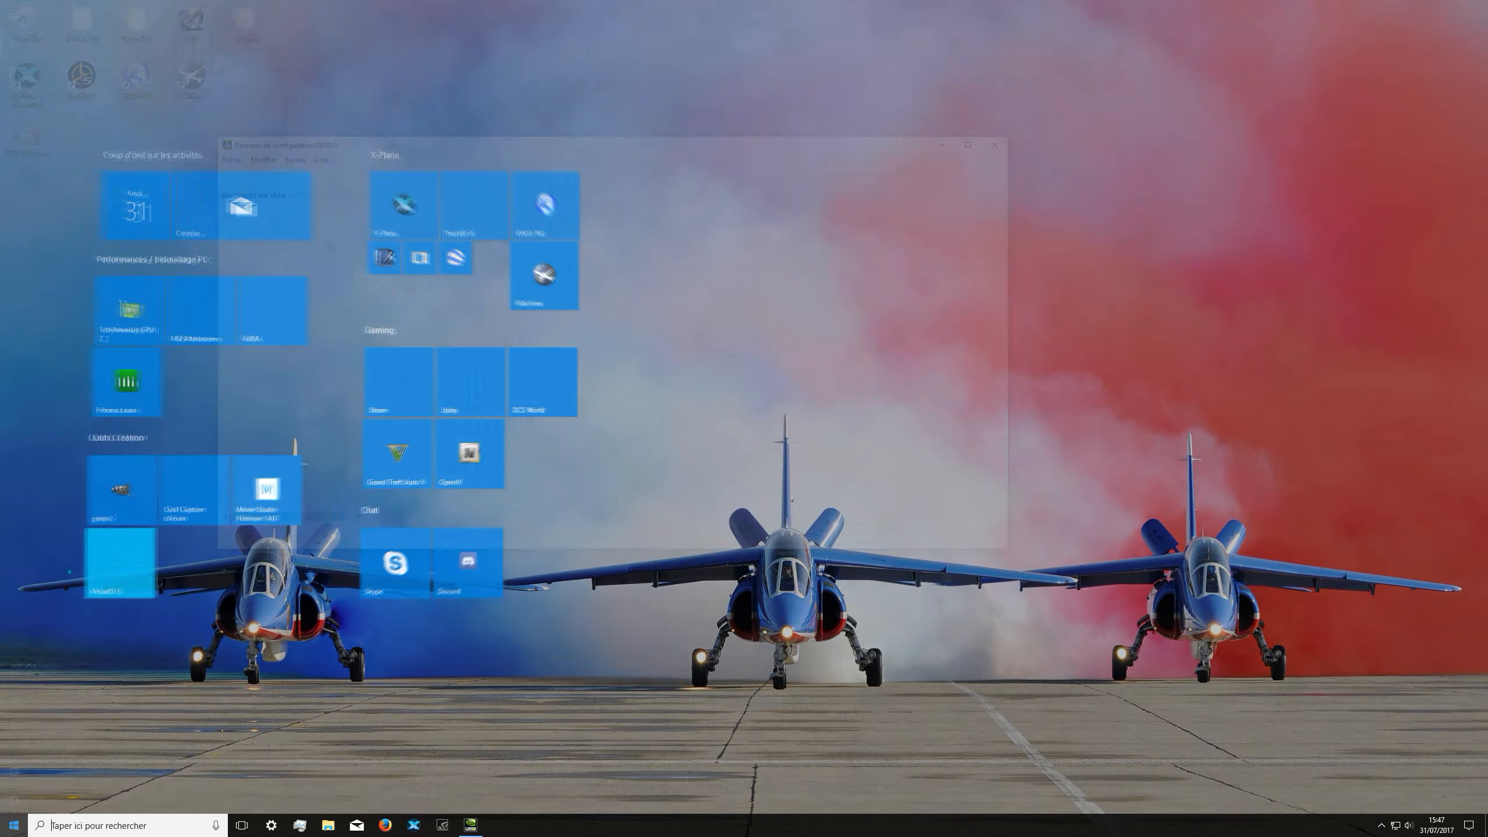
pyautogui.click(3, 833)
pyautogui.moveTo(433, 139); pyautogui.dragTo(639, 123)
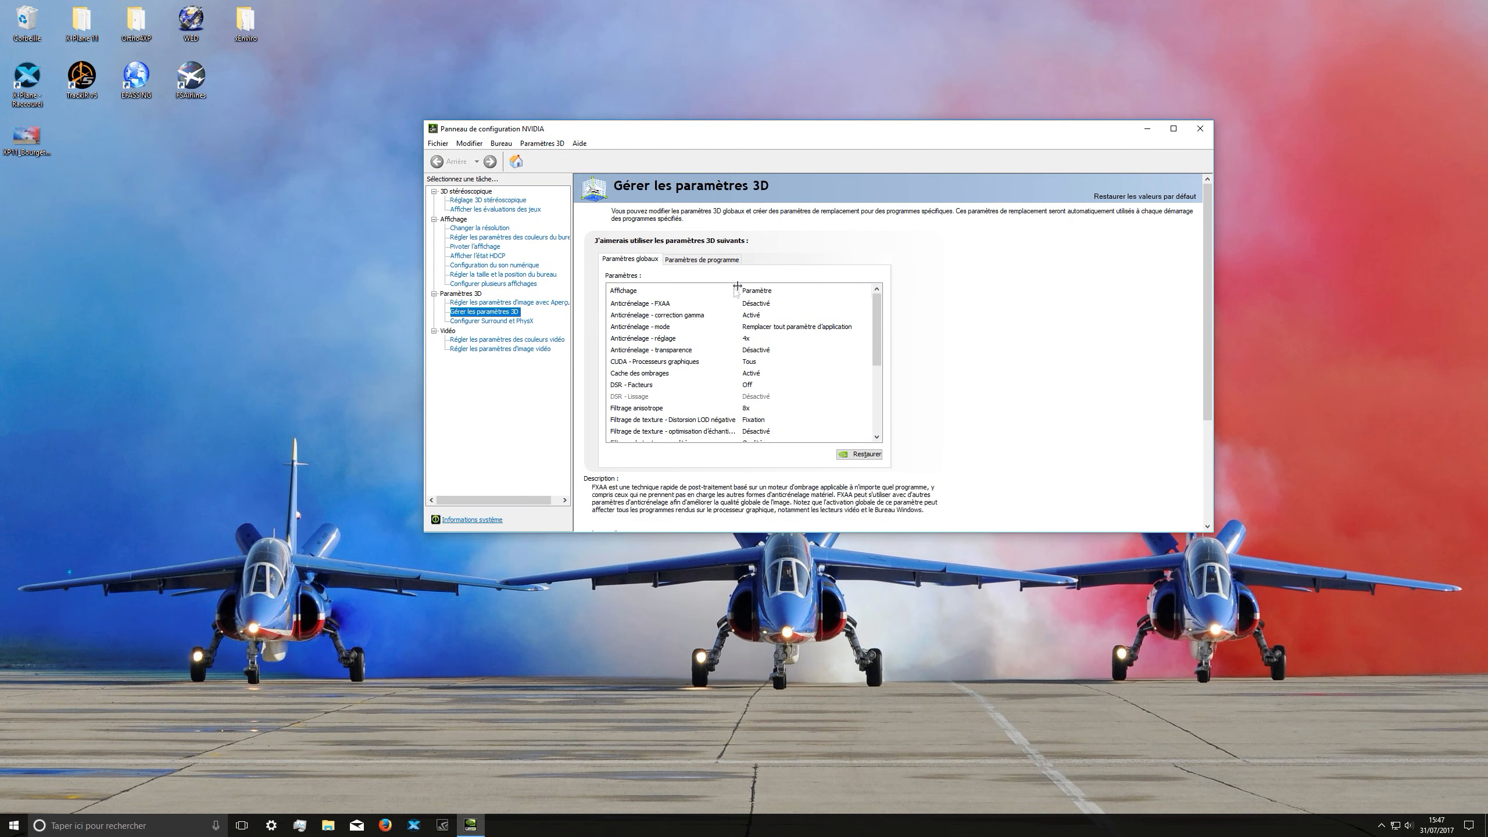
# Step: Show the program-specific 3D settings for X-Plane (x-plane.exe)
pyautogui.click(718, 261)
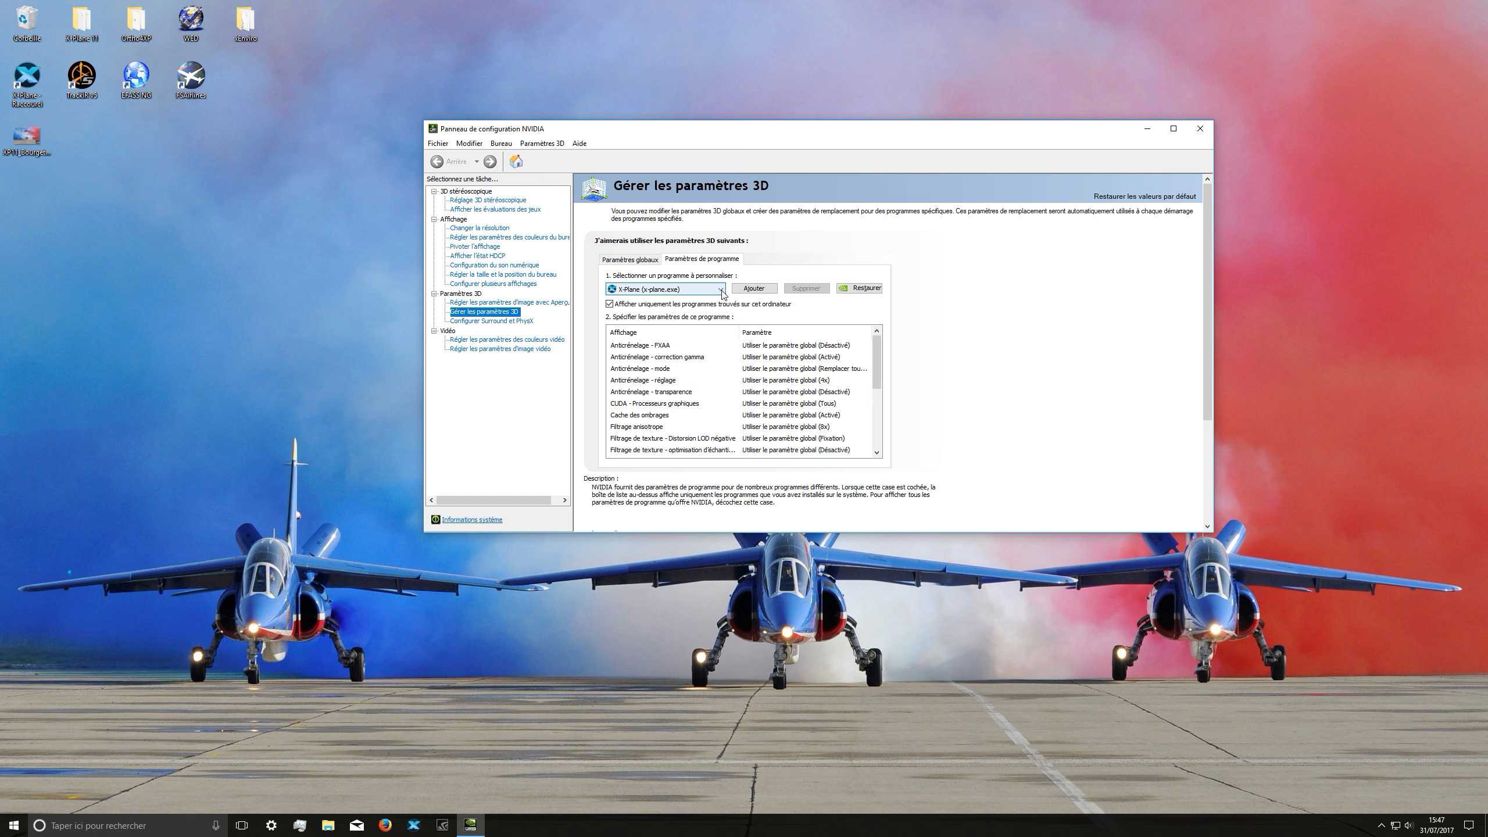
pyautogui.click(721, 291)
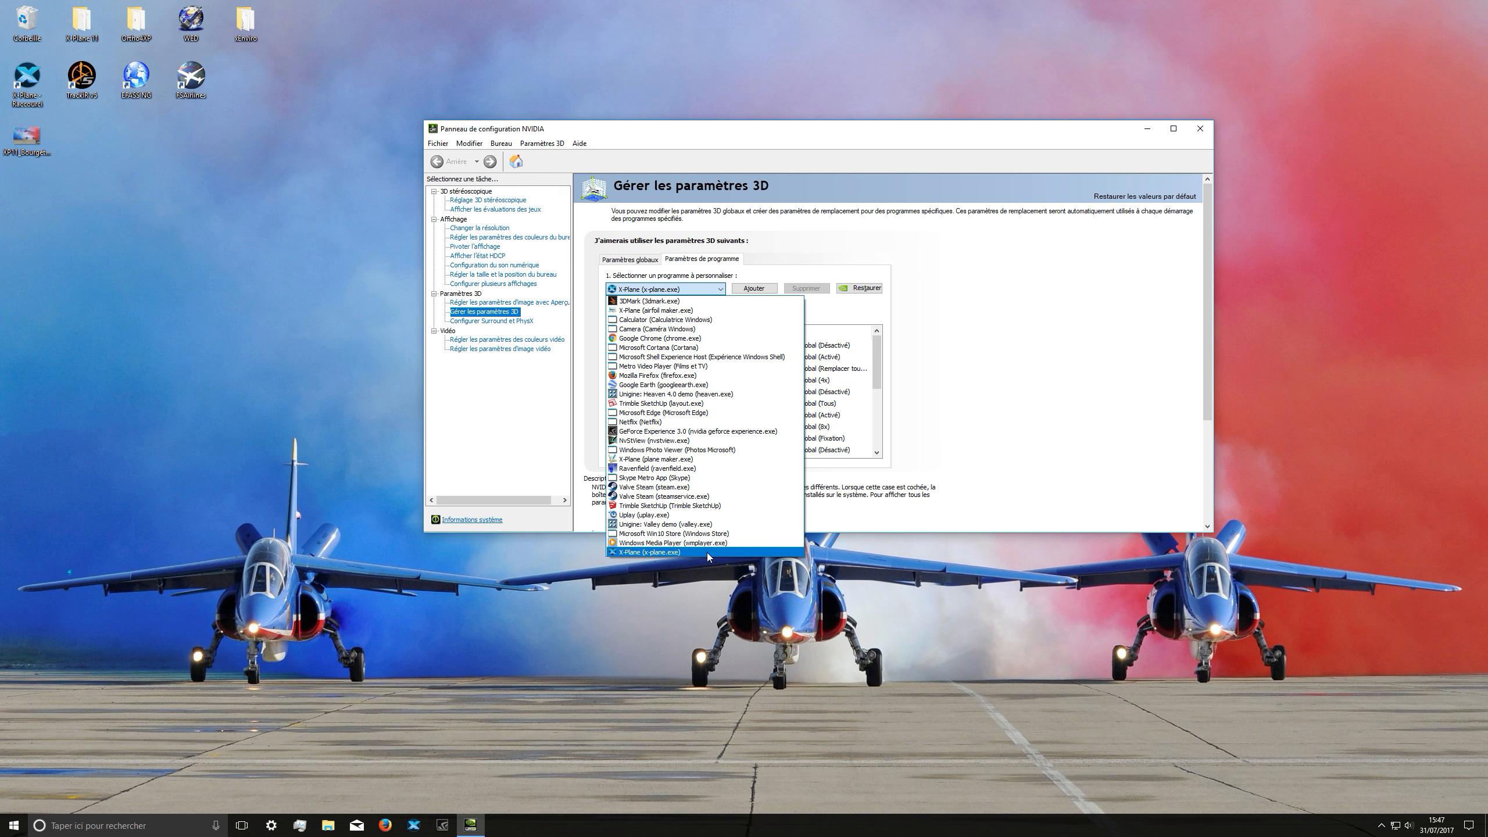
pyautogui.click(706, 553)
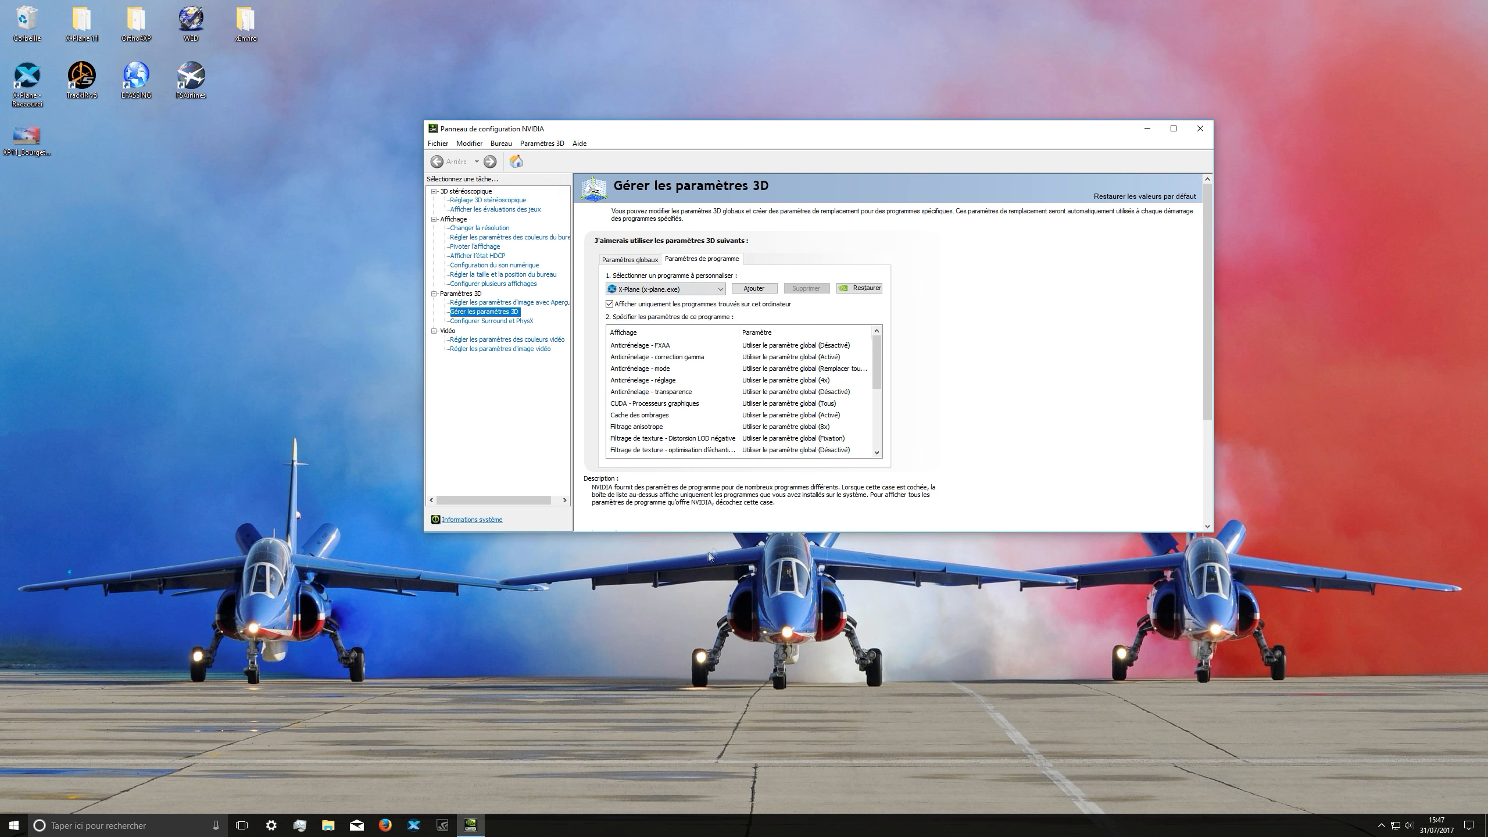
# Step: Set threaded optimisation (Optimisation threadée) to Désactivé for X-Plane
pyautogui.moveTo(875, 351); pyautogui.dragTo(871, 398)
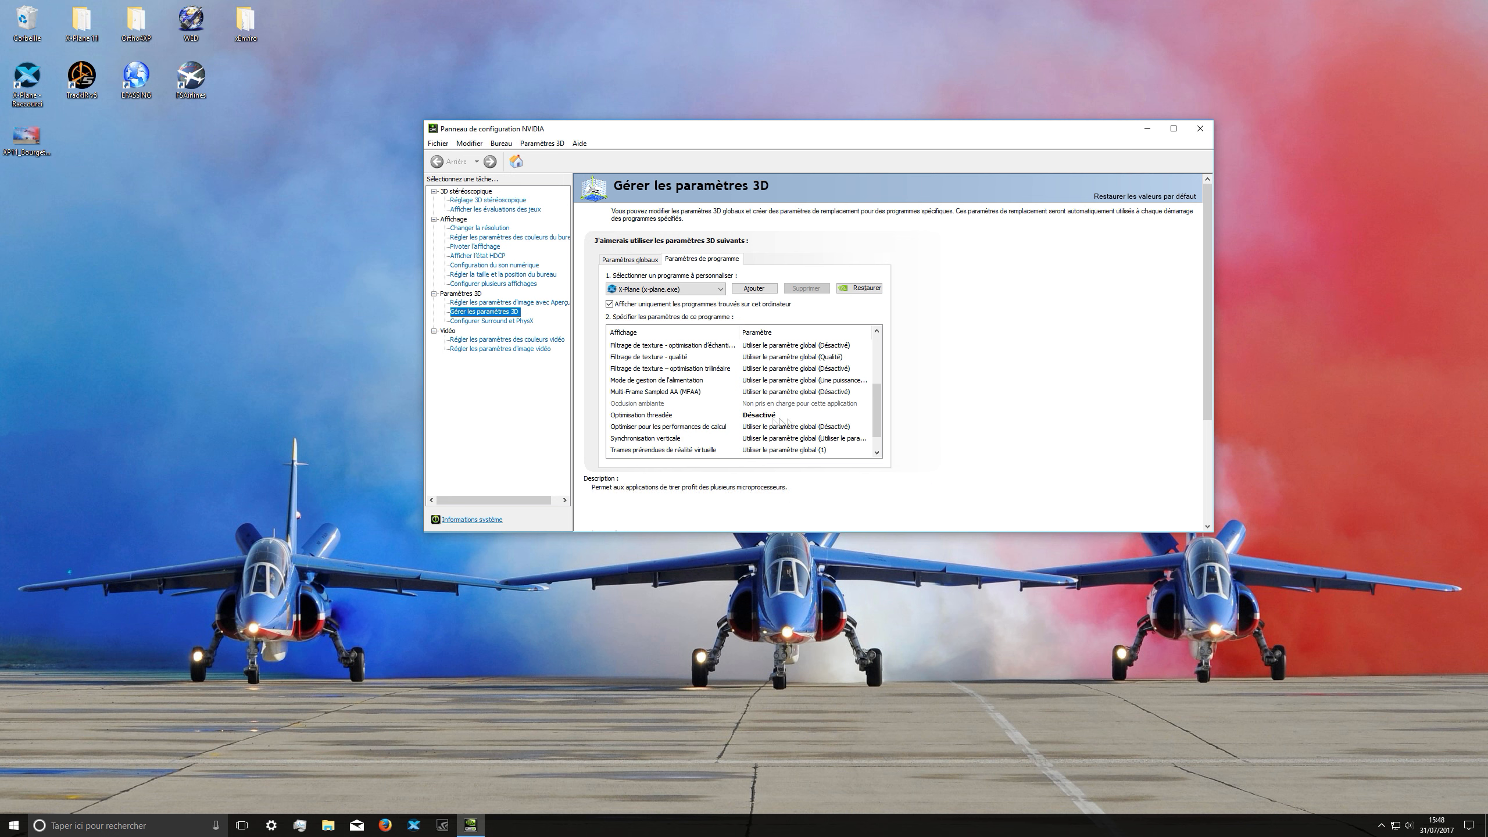
pyautogui.click(760, 418)
pyautogui.click(759, 417)
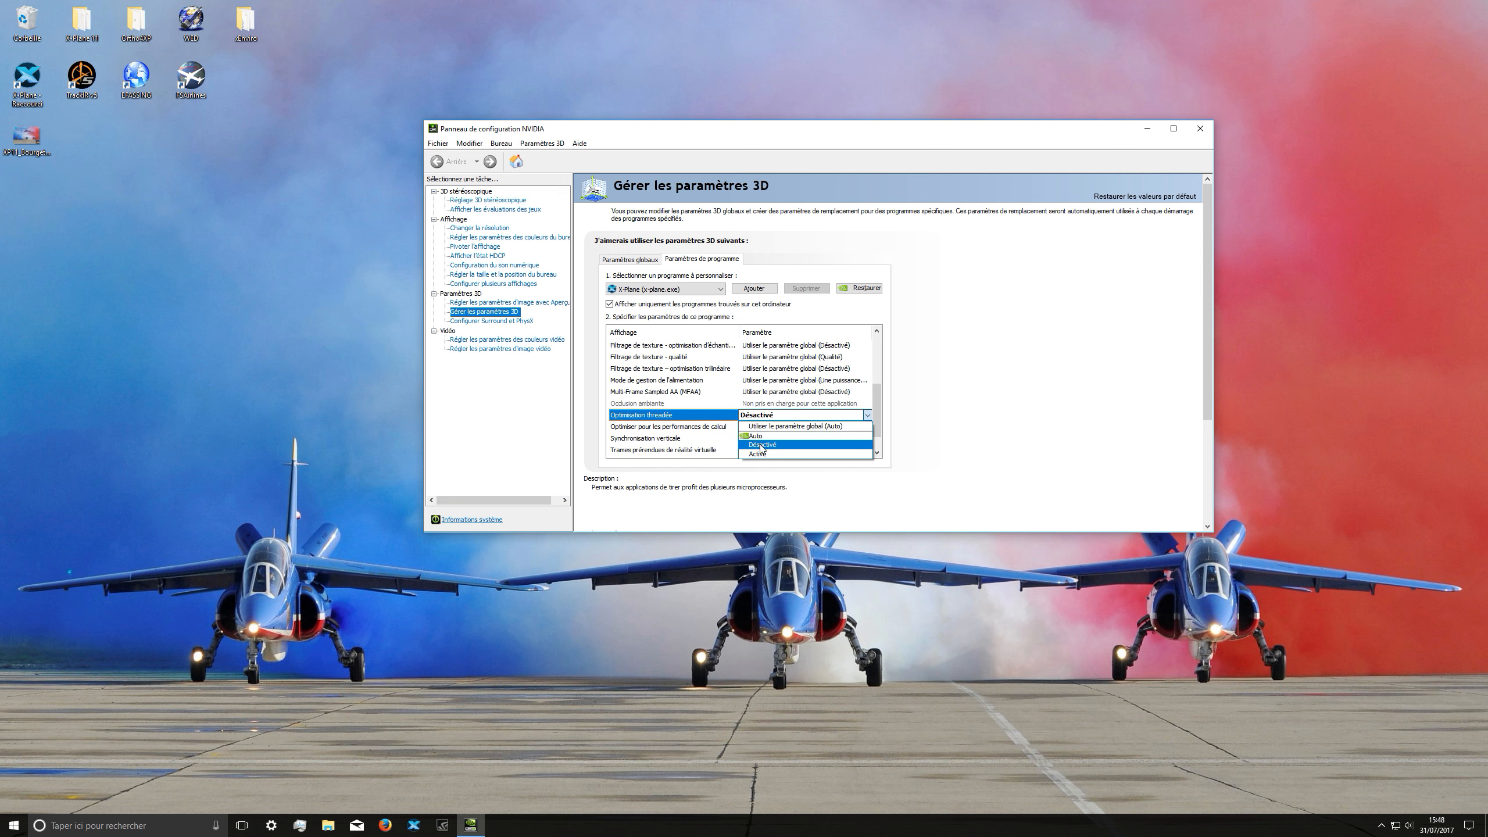
pyautogui.click(760, 446)
# Step: Set X-Plane's power management mode (Mode de gestion de l'alimentation) to Privilégier les performances maximales
pyautogui.moveTo(879, 413); pyautogui.dragTo(870, 408)
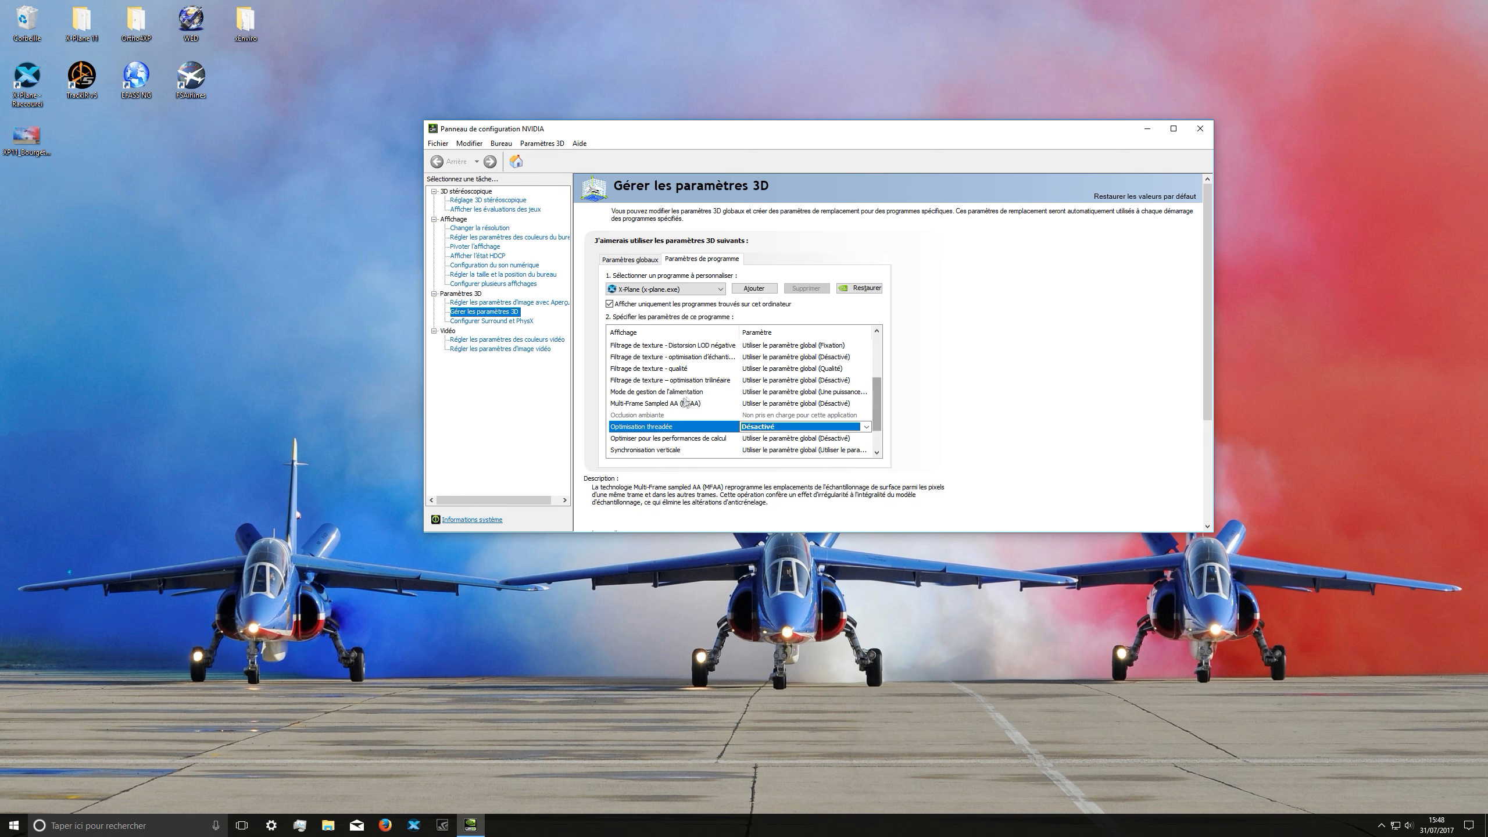
pyautogui.click(794, 394)
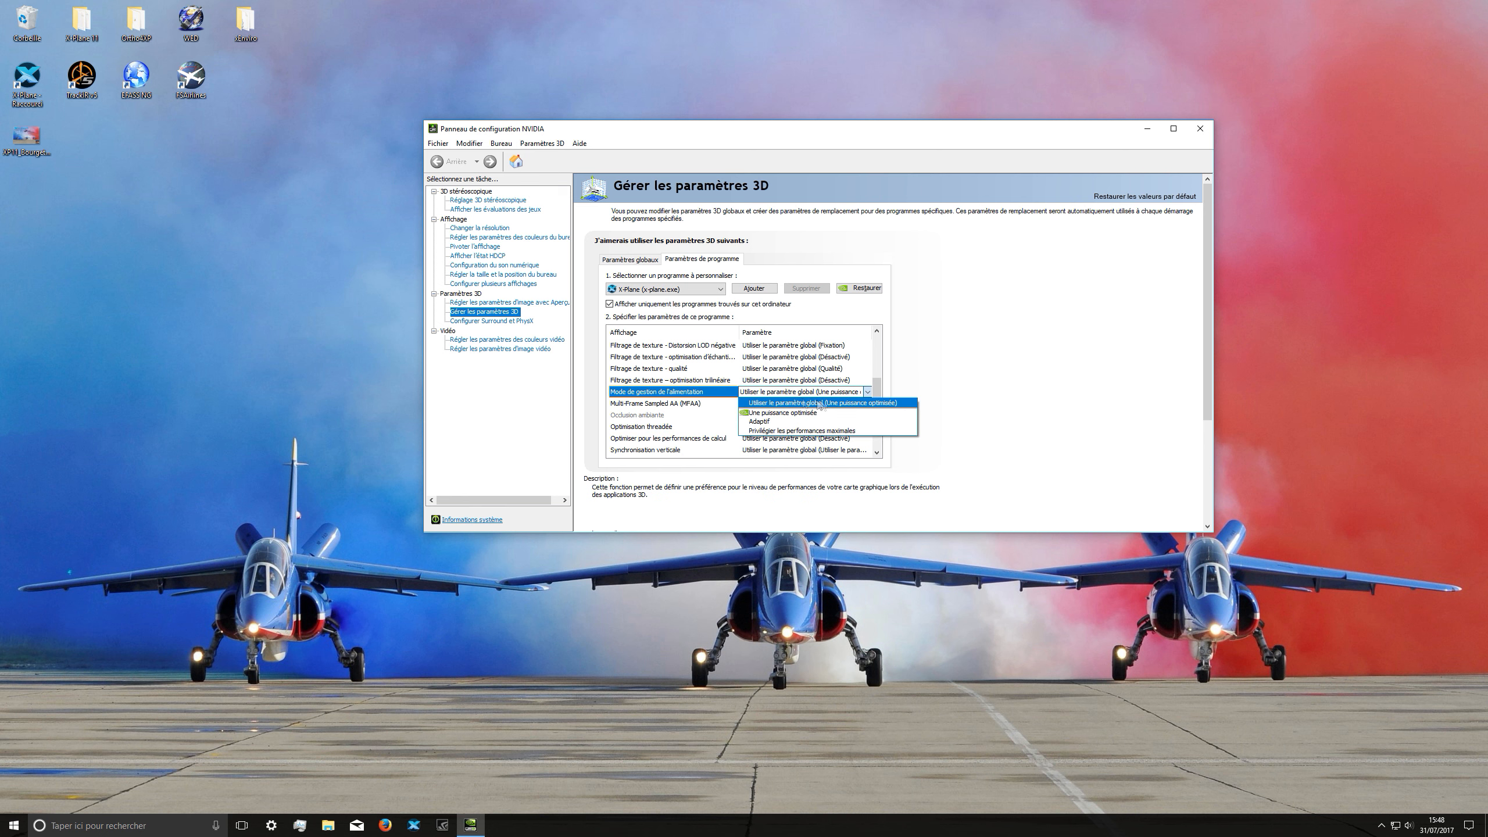
pyautogui.click(772, 430)
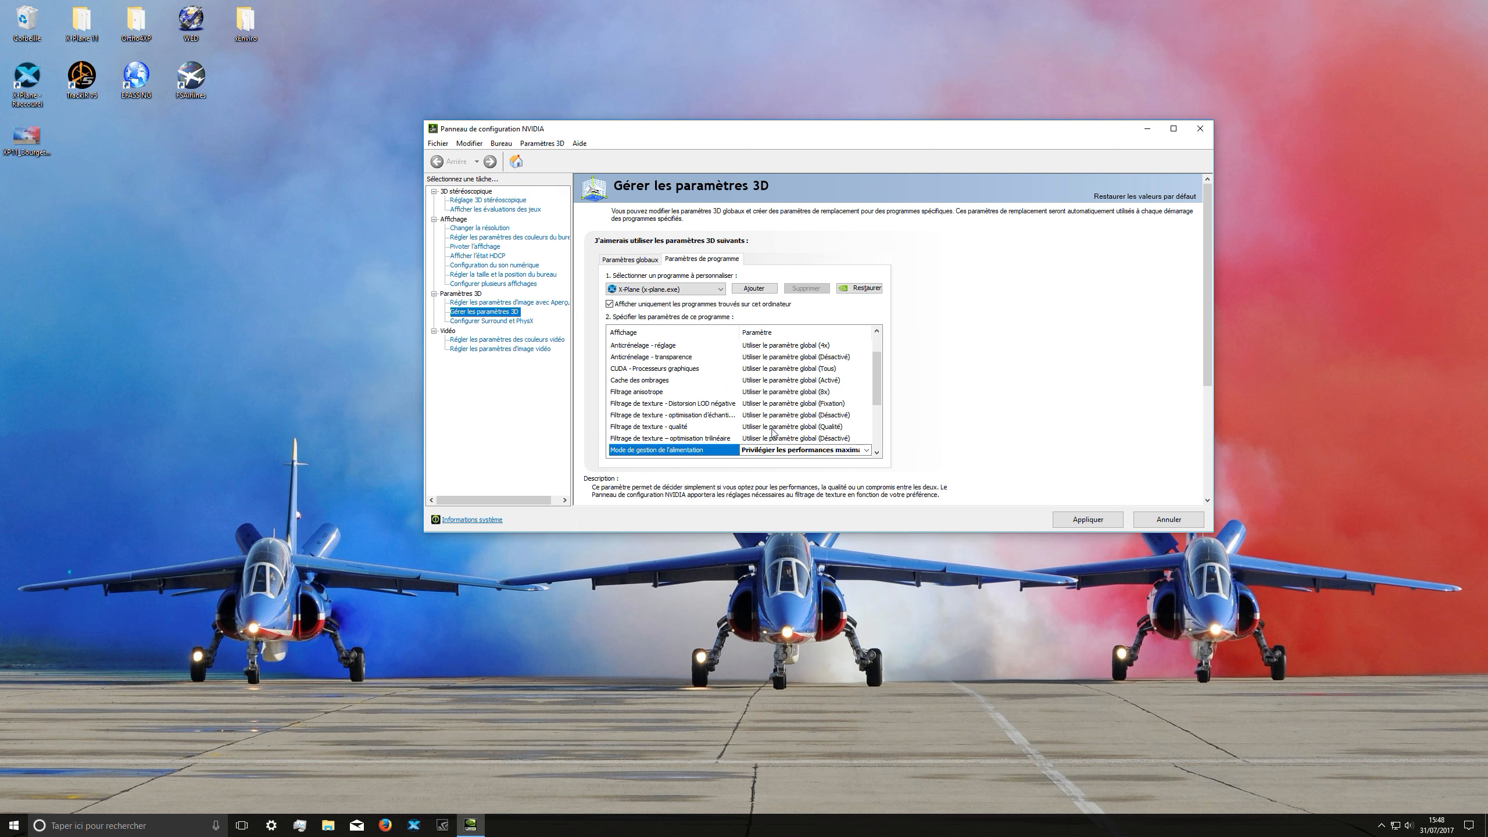
# Step: Set Anticrénelage - FXAA to Désactivé for X-Plane, then apply the changes and close the NVIDIA Control Panel
pyautogui.scroll(1, 878, 390)
pyautogui.click(756, 346)
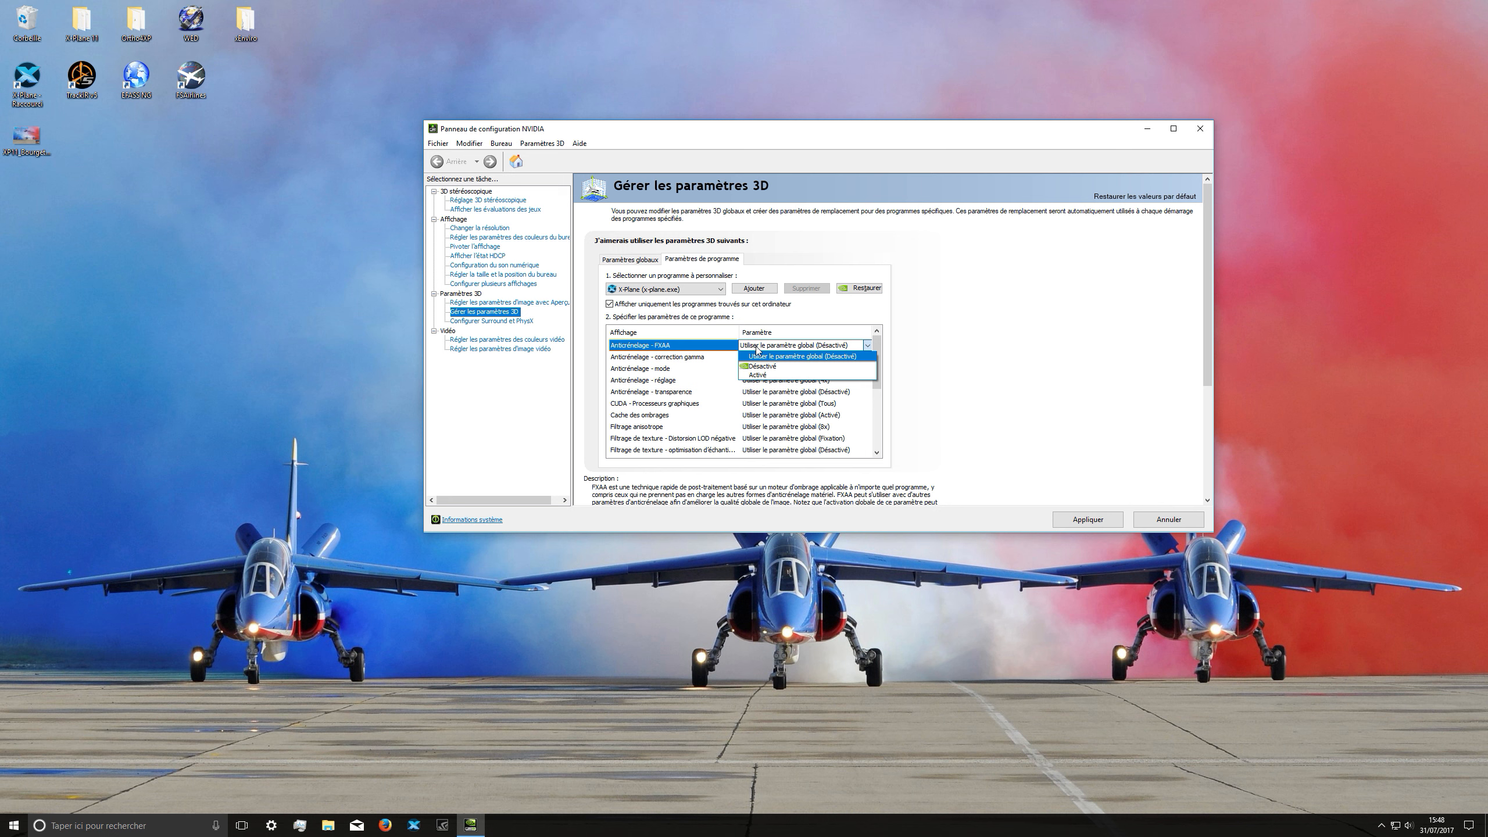
pyautogui.click(761, 366)
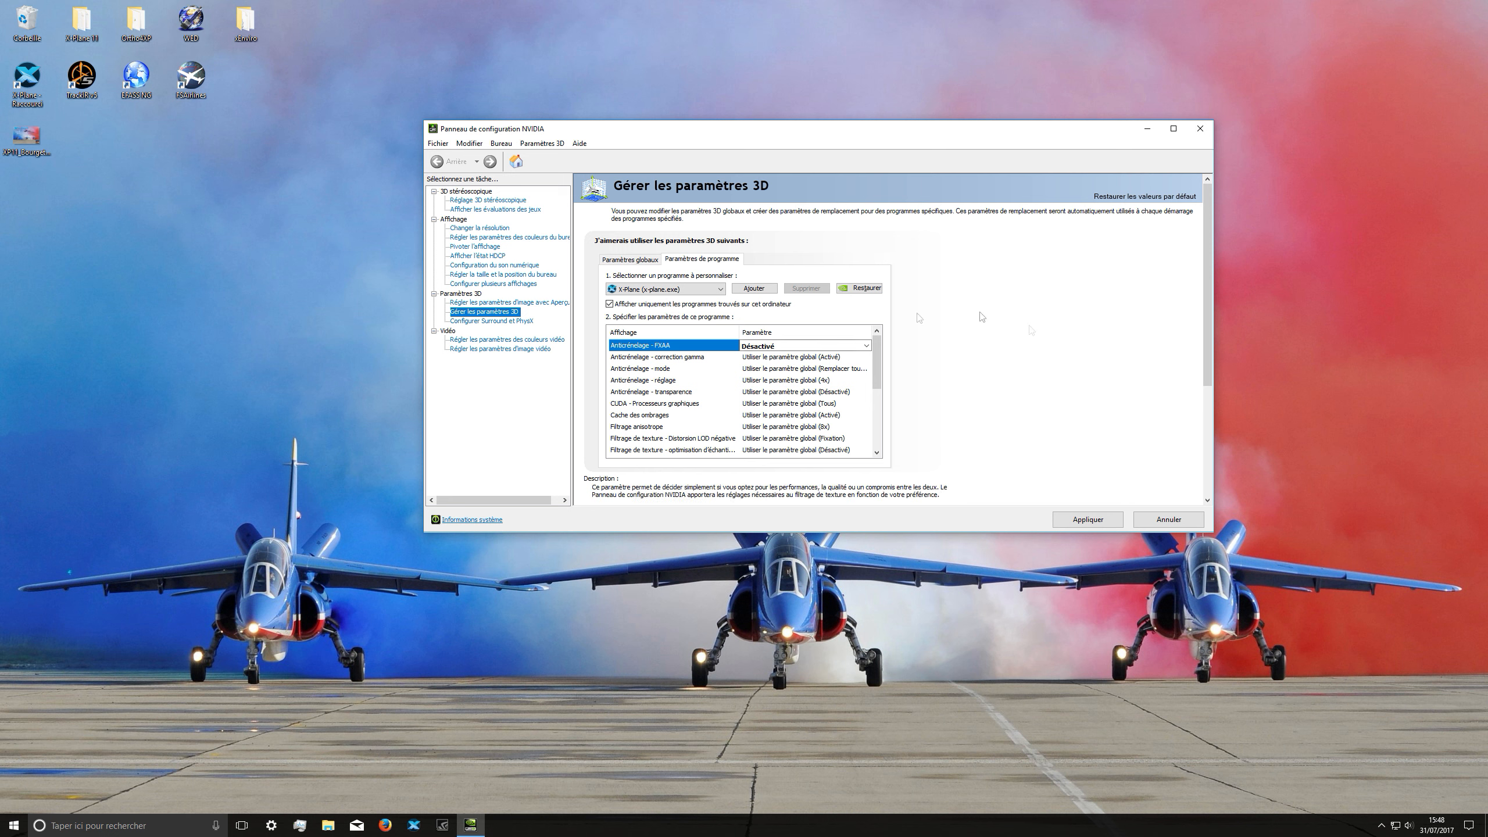
pyautogui.click(1094, 526)
pyautogui.click(1197, 134)
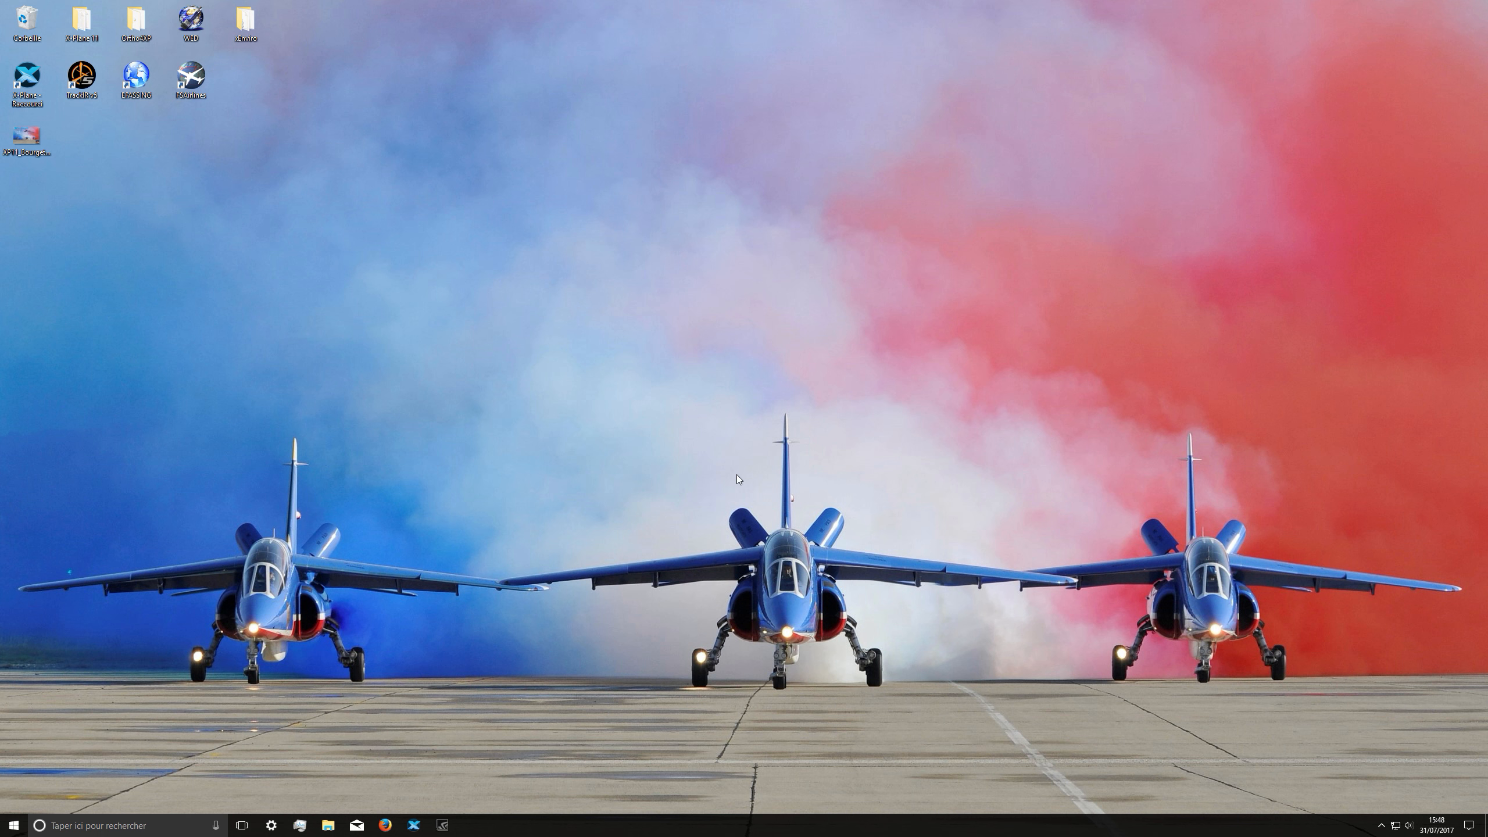
# Step: Open NVIDIA GeForce Experience and check for graphics driver updates
pyautogui.click(1381, 825)
pyautogui.rightClick(1368, 757)
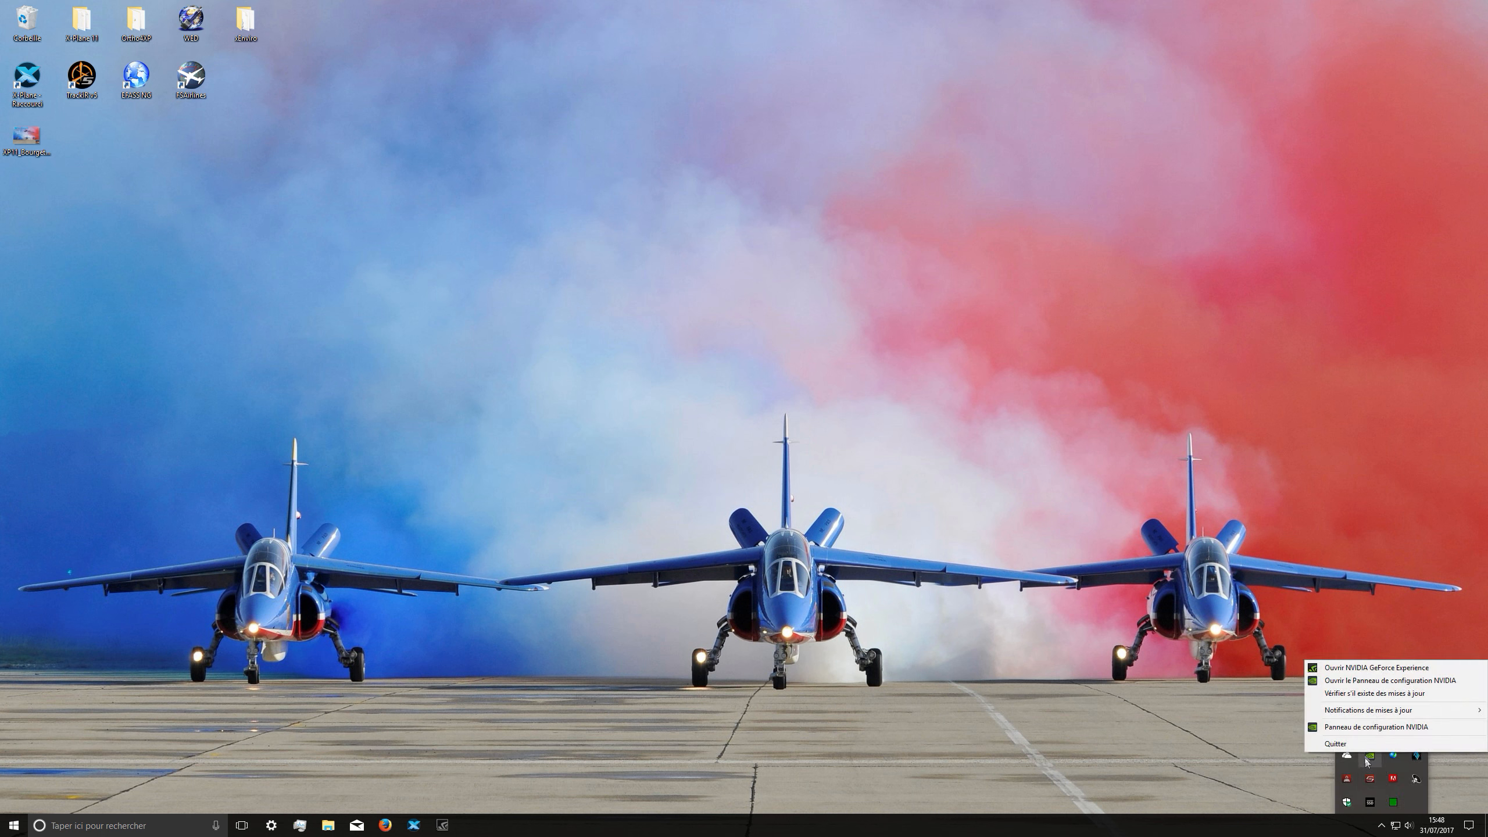
pyautogui.click(1354, 668)
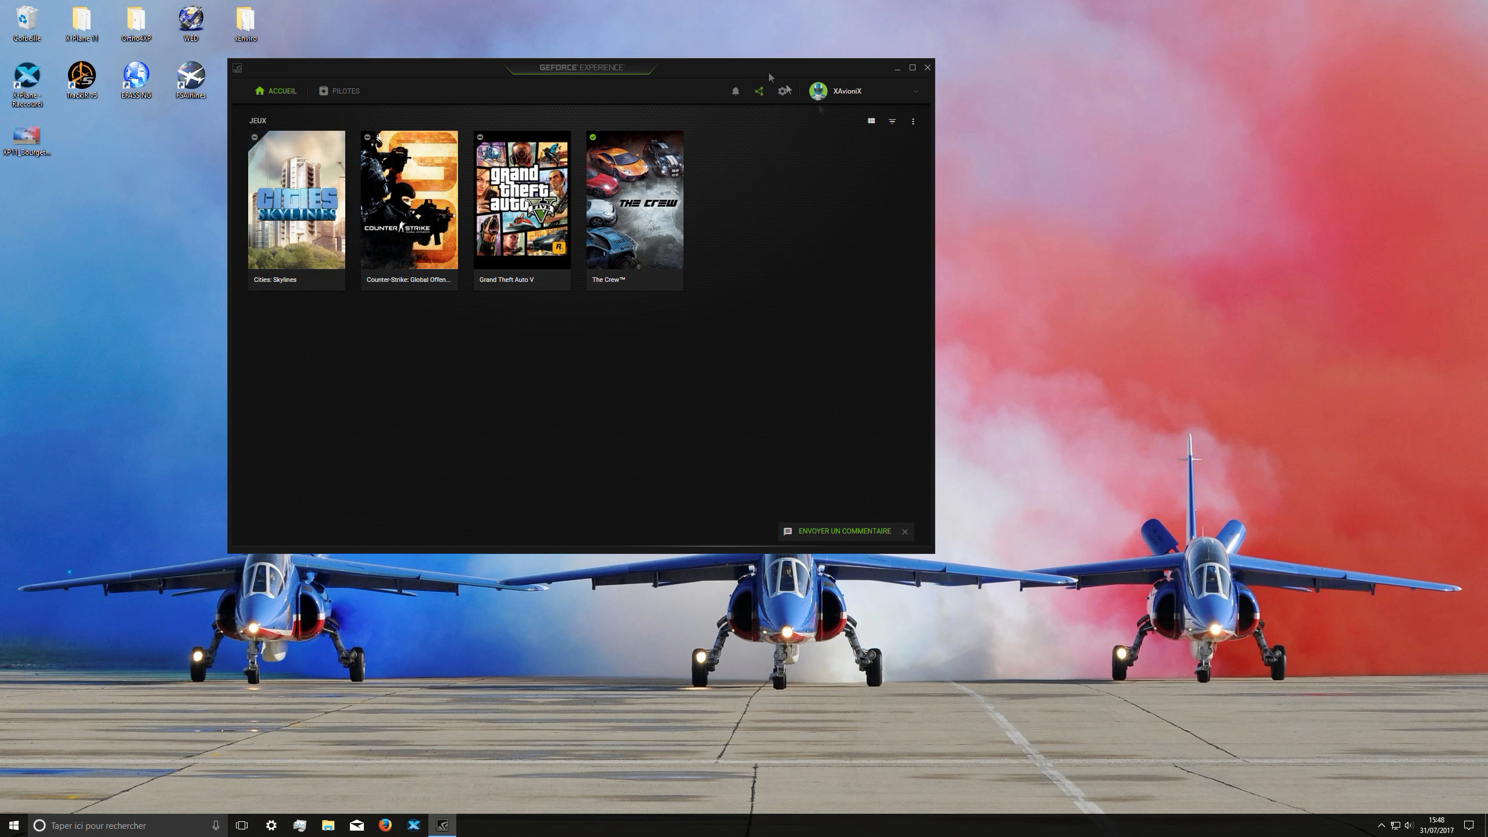
pyautogui.click(354, 94)
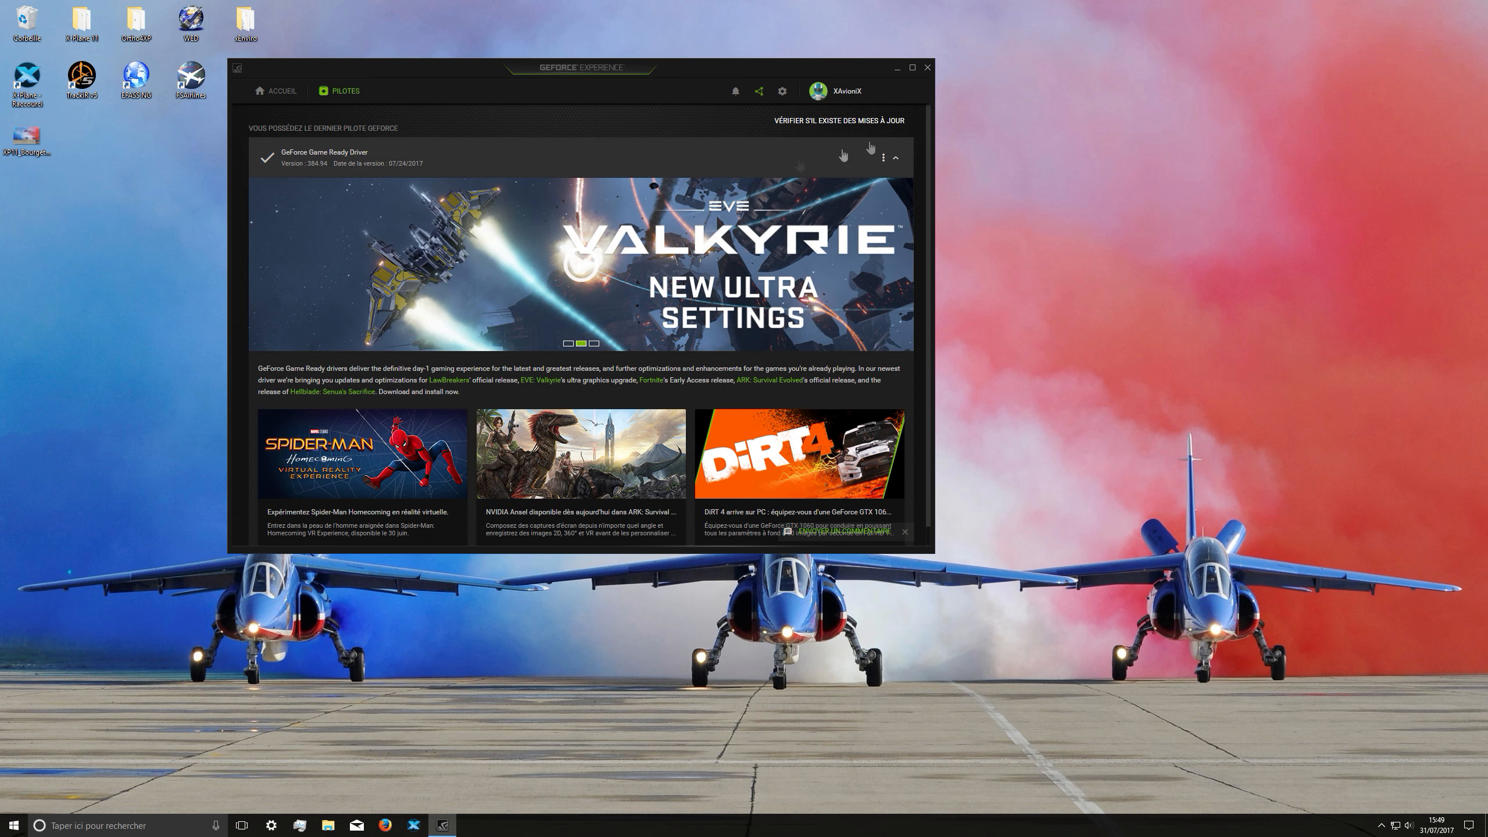
pyautogui.click(851, 122)
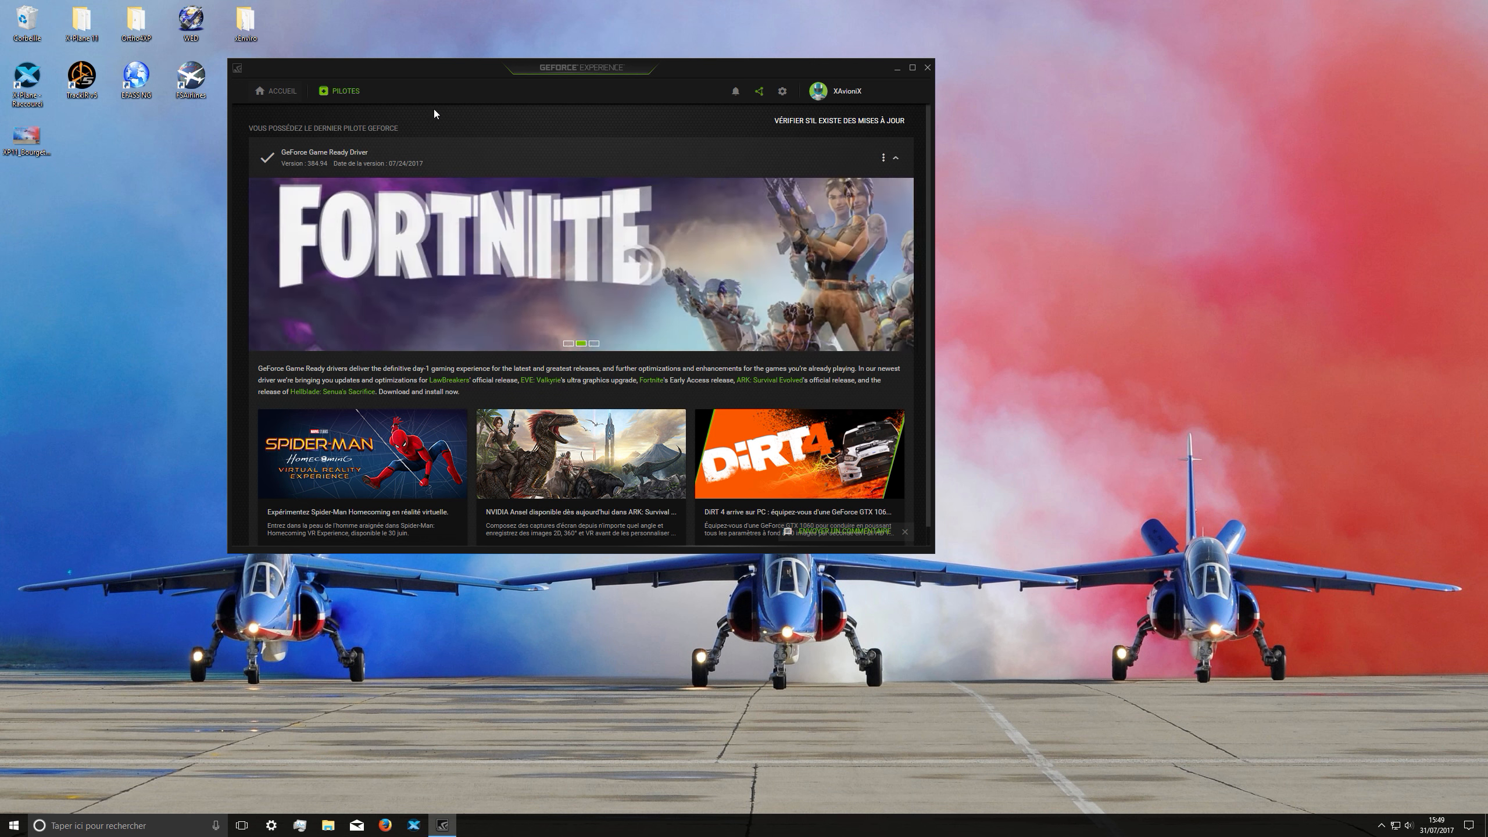
# Step: Open the details of Grand Theft Auto V in the games list and examine its current and optimal settings
pyautogui.moveTo(756, 73); pyautogui.dragTo(1046, 98)
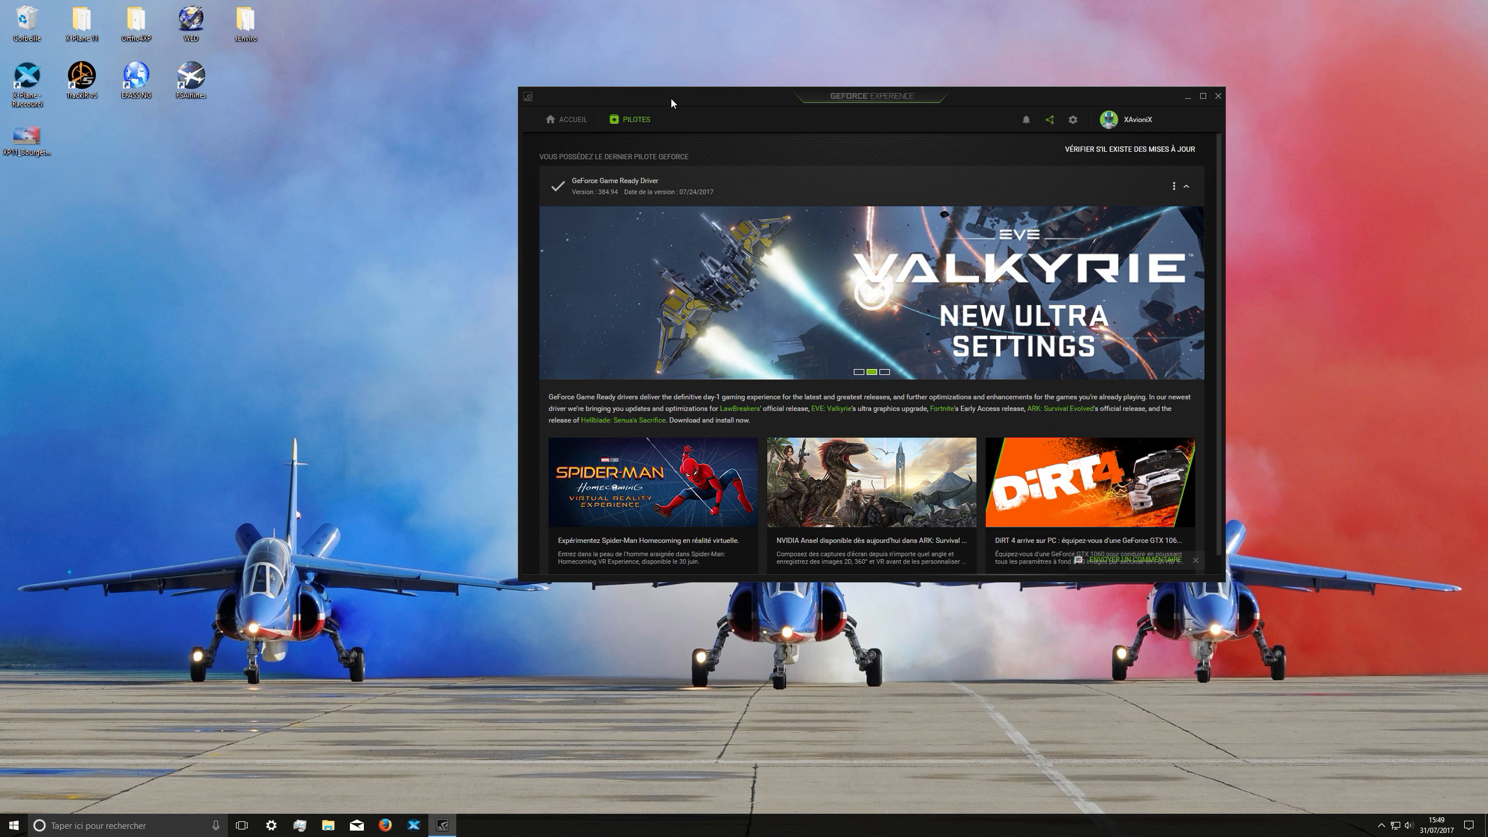
pyautogui.click(576, 119)
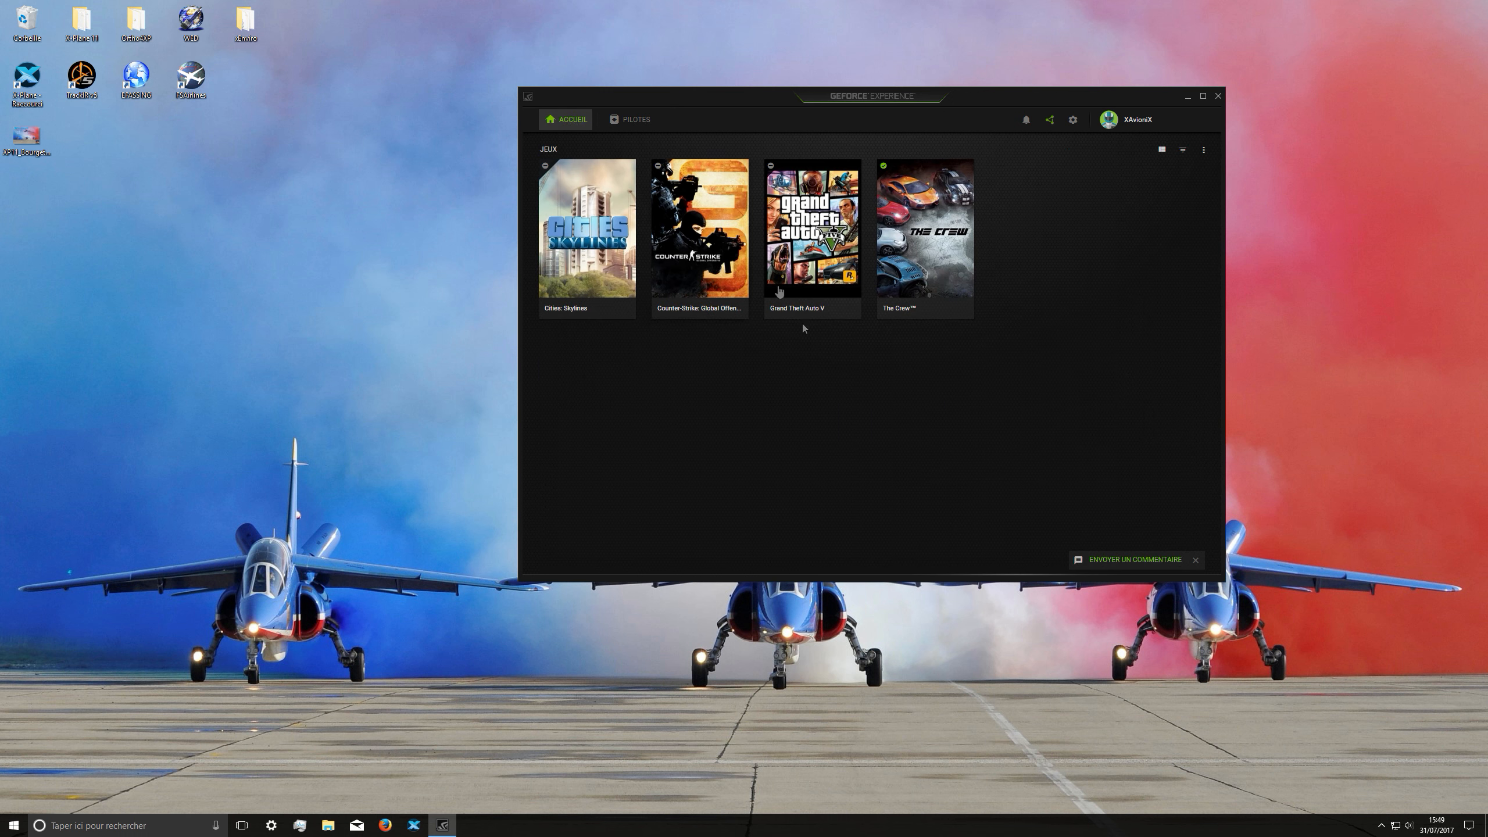
pyautogui.moveTo(803, 293)
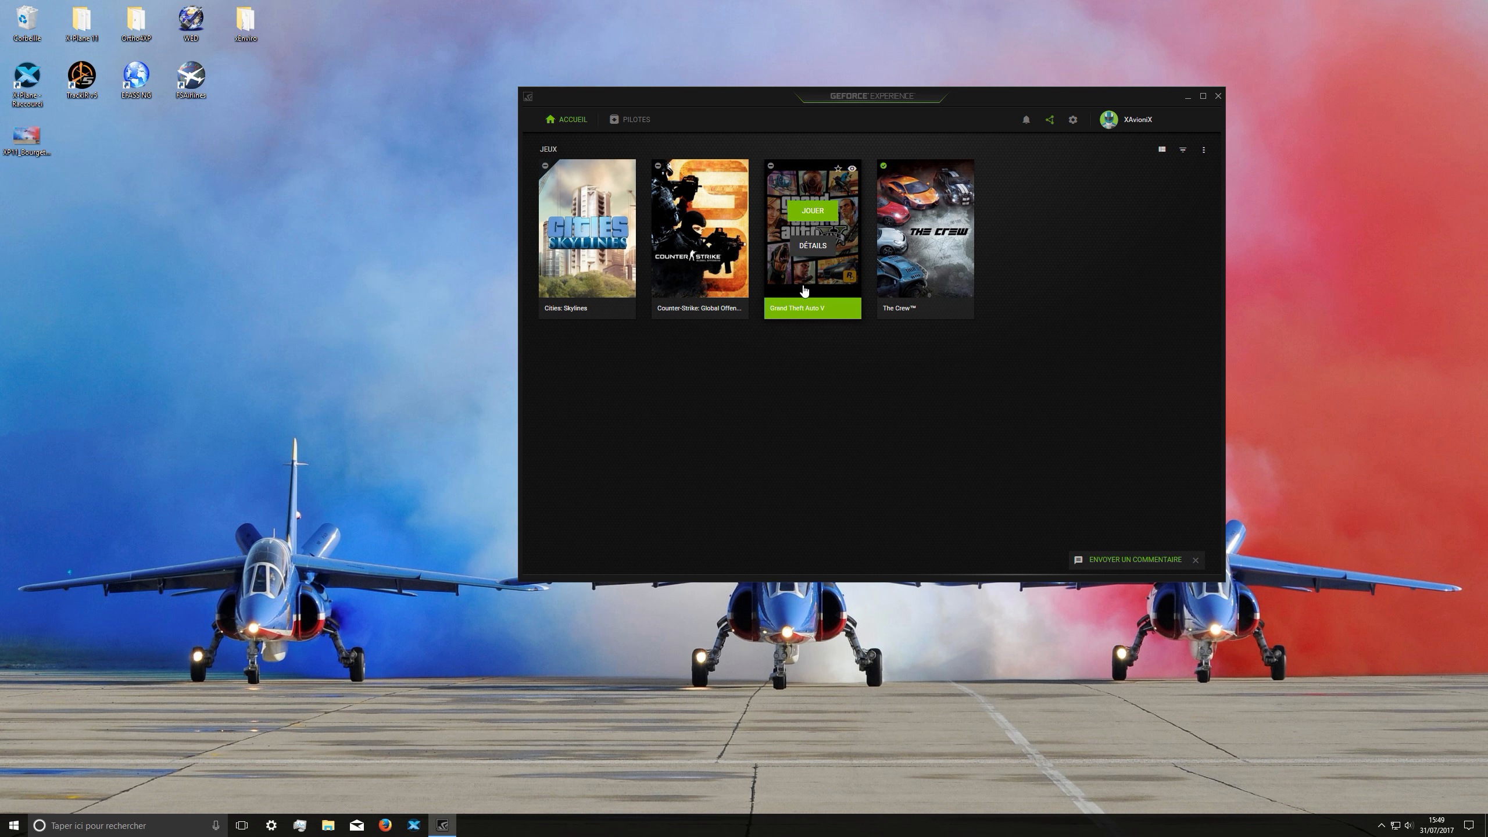
pyautogui.click(803, 287)
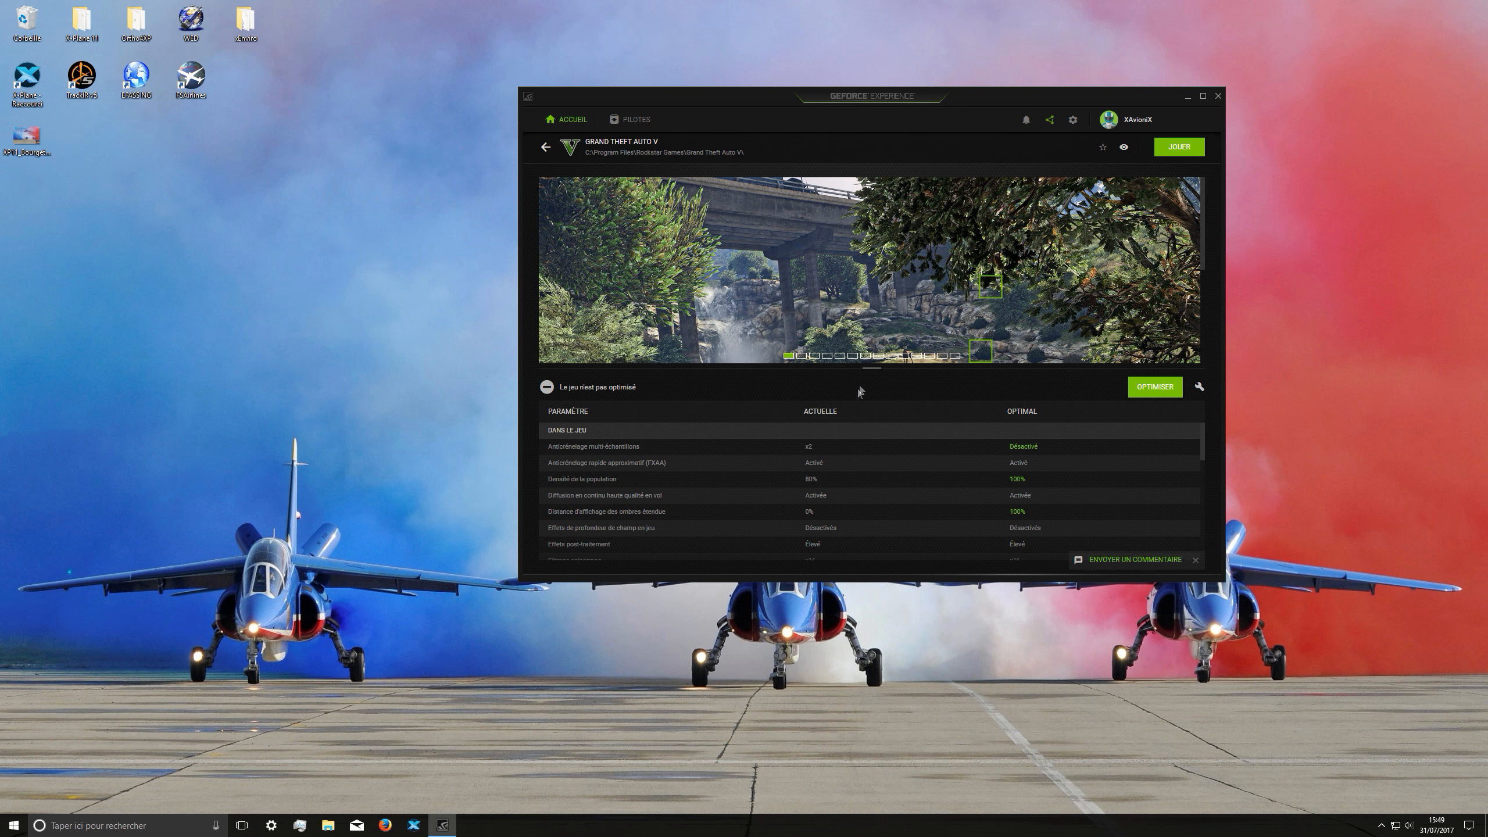
pyautogui.scroll(-6, 937, 410)
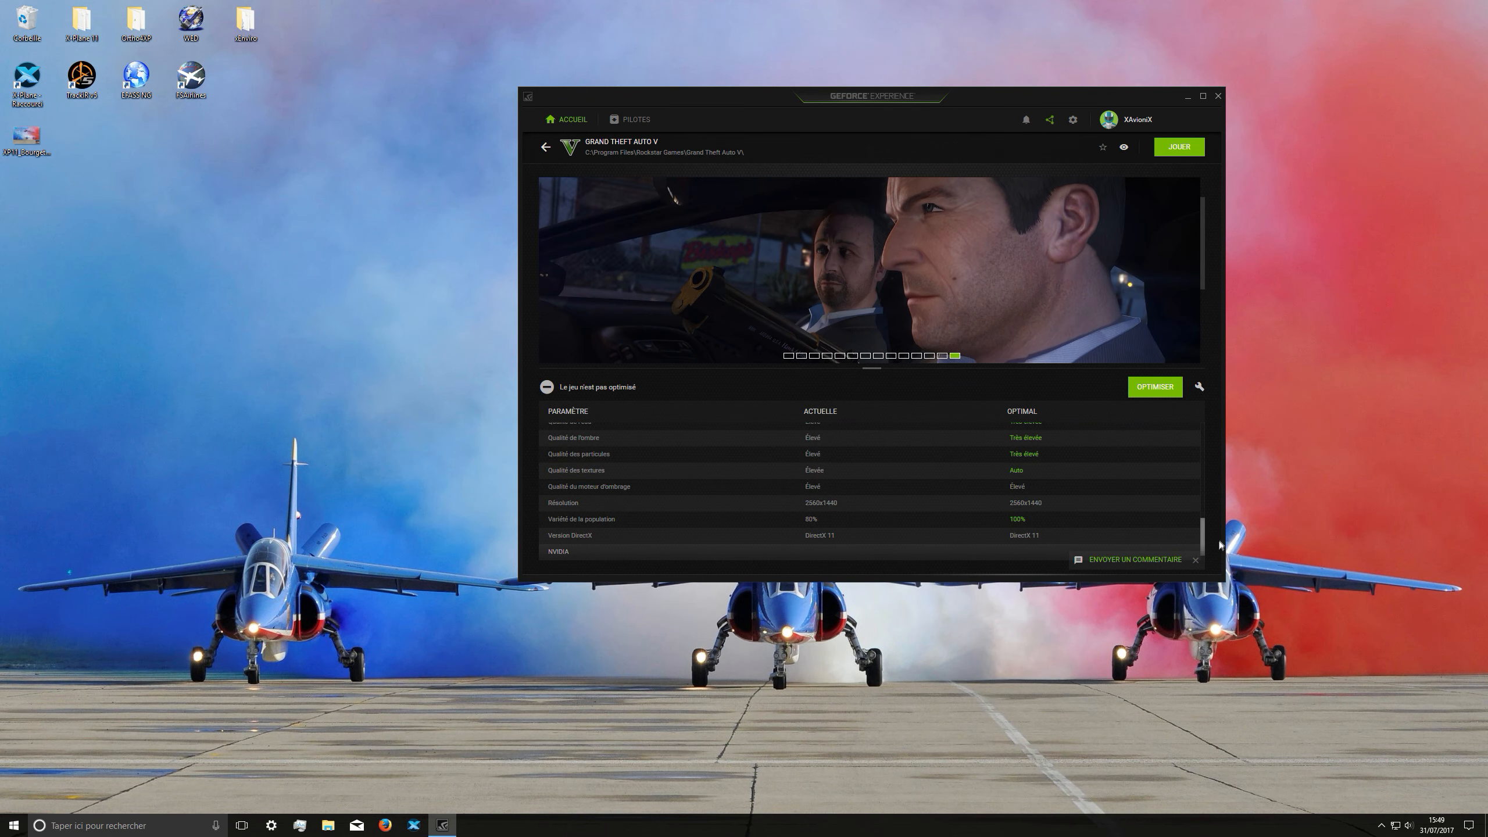
# Step: Finish reviewing the Grand Theft Auto V settings, return to the games overview and close GeForce Experience
pyautogui.moveTo(1204, 545); pyautogui.dragTo(1201, 442)
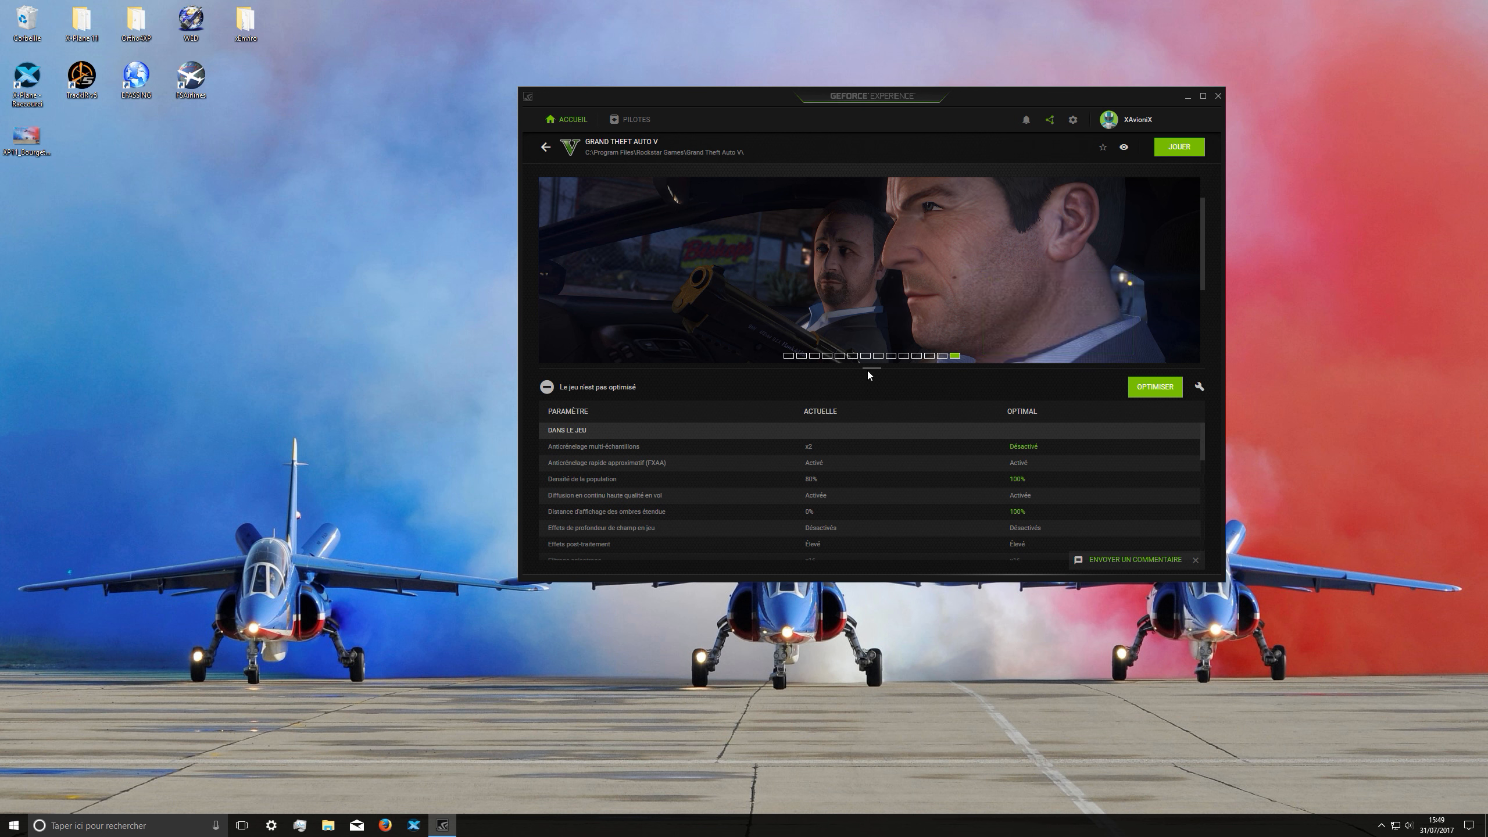
pyautogui.moveTo(863, 367)
pyautogui.mouseDown()
pyautogui.moveTo(862, 352)
pyautogui.moveTo(859, 394)
pyautogui.moveTo(863, 358)
pyautogui.mouseUp()
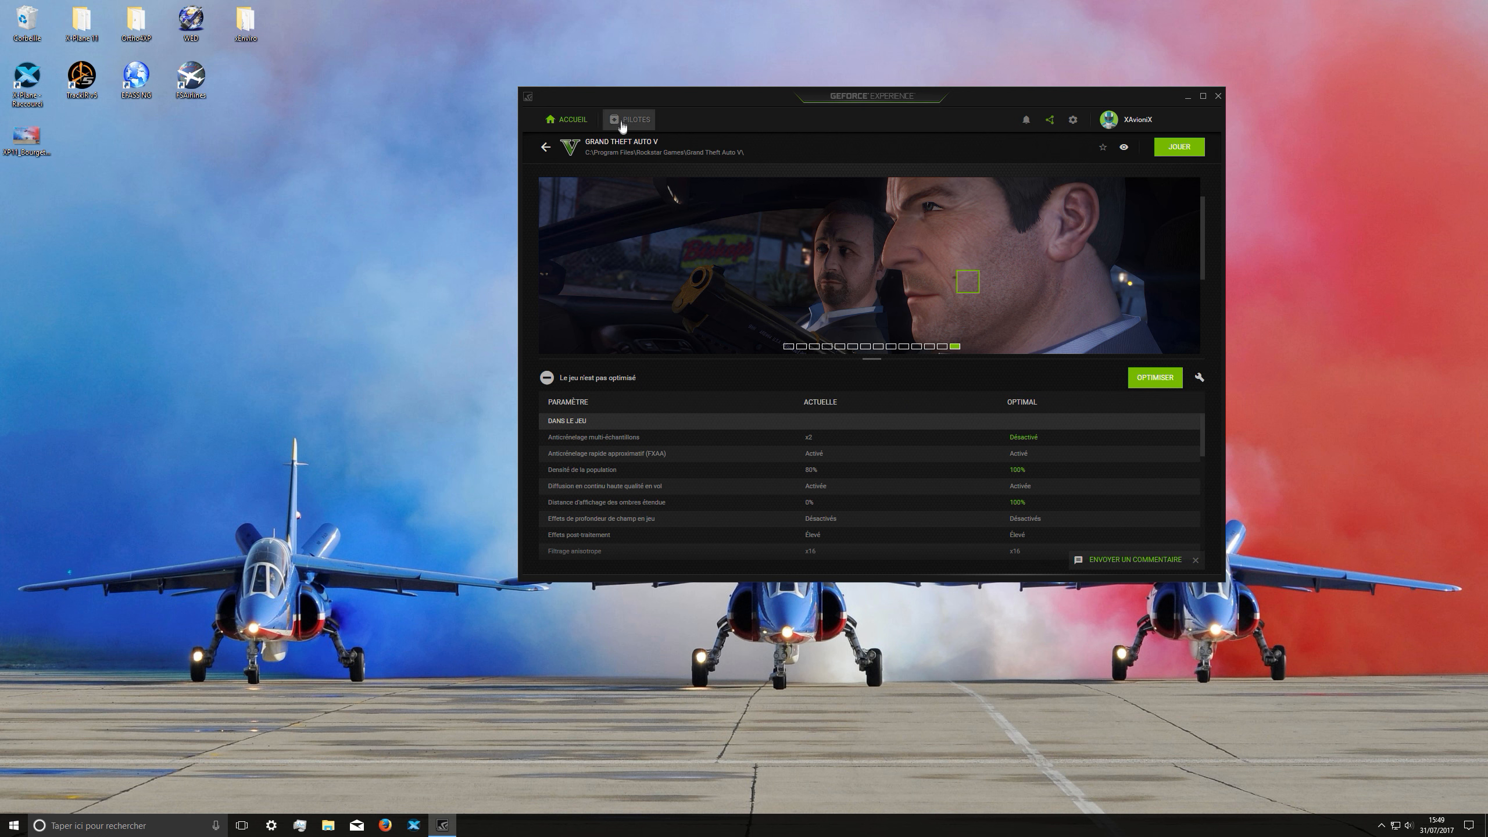
pyautogui.scroll(-5, 1090, 431)
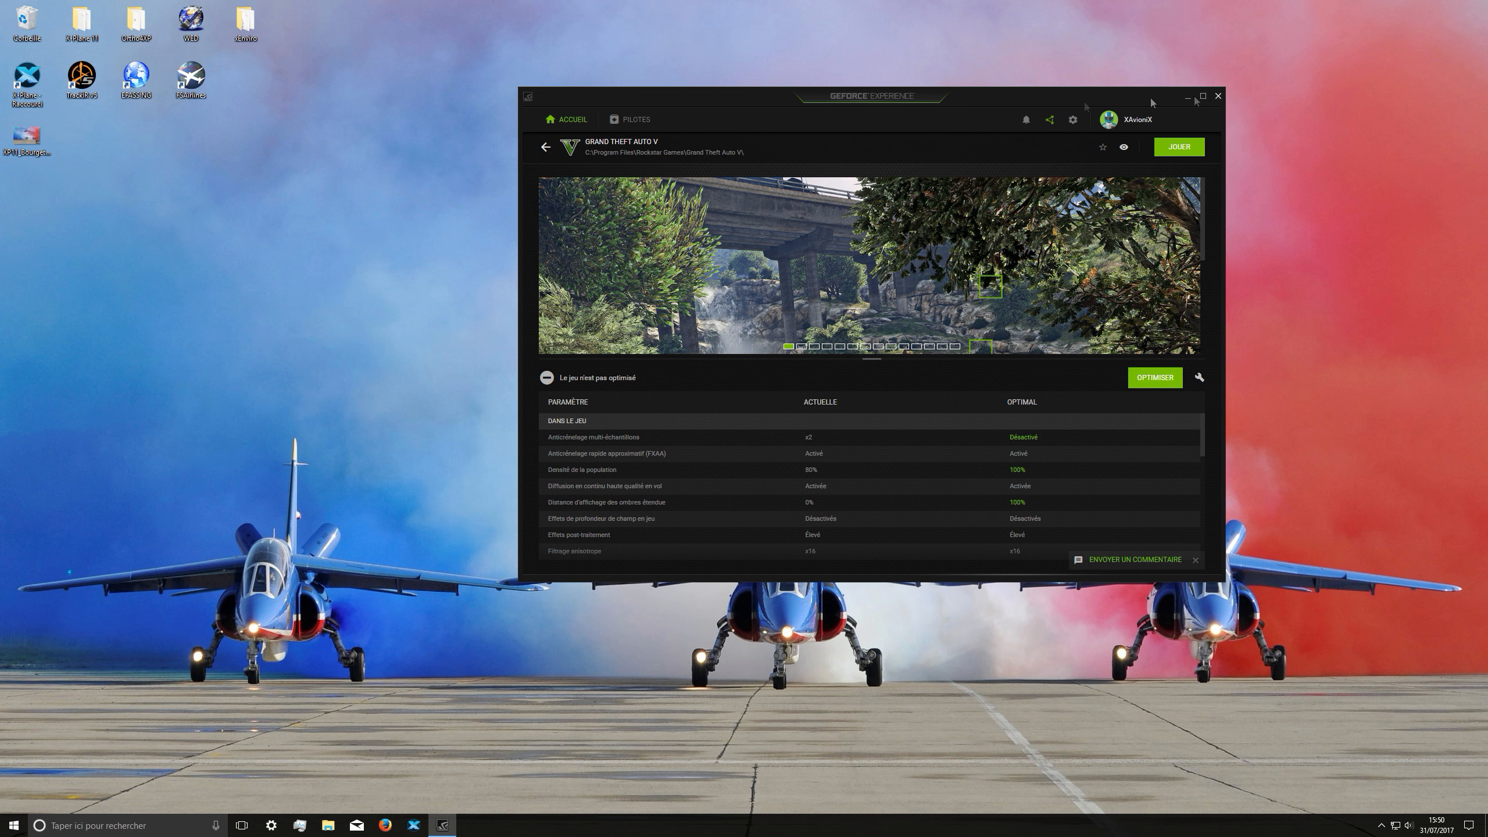
pyautogui.click(577, 120)
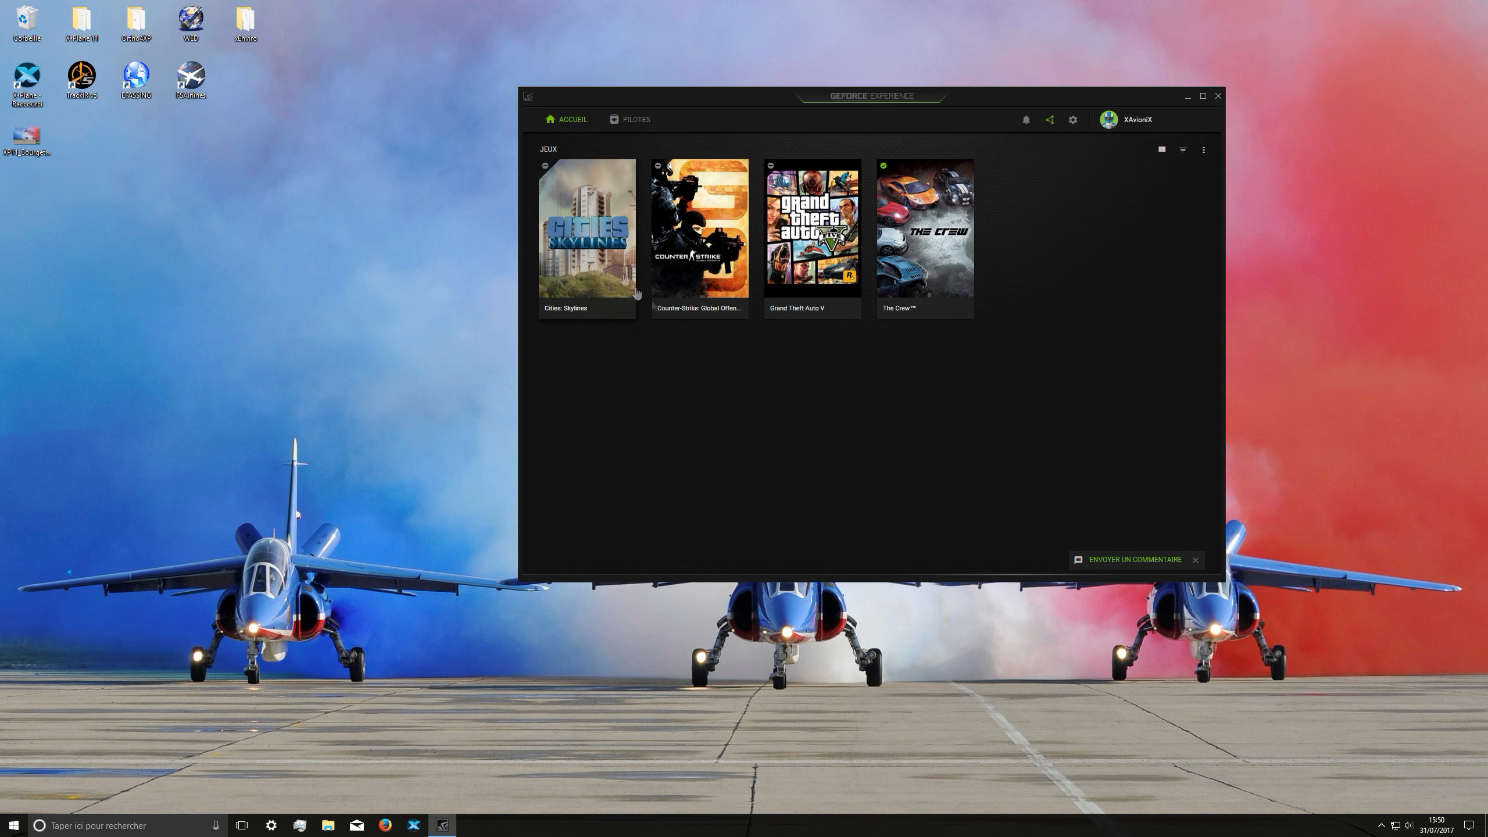
pyautogui.click(1216, 97)
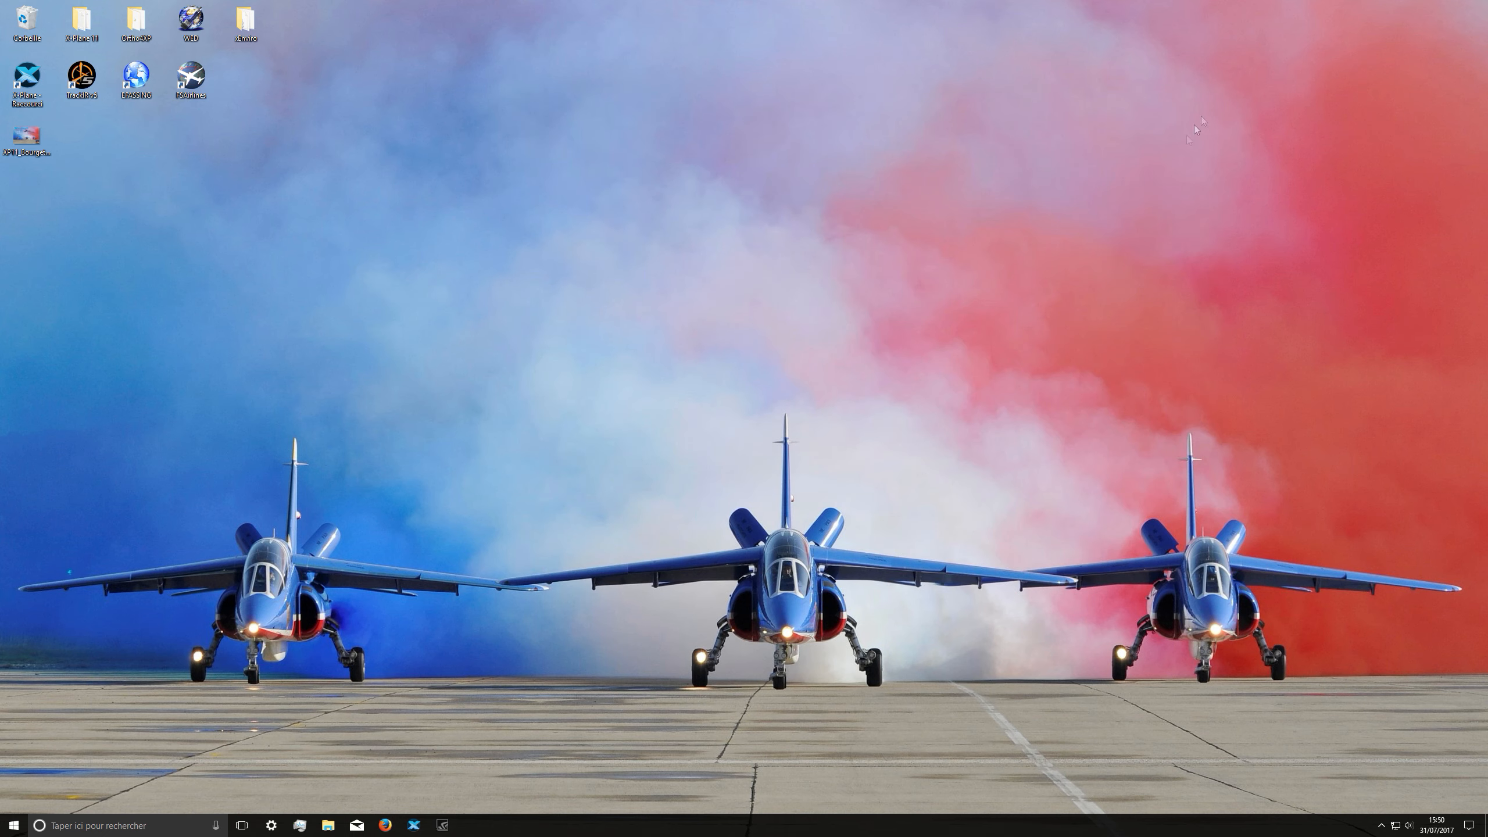
# Step: Switch to X-Plane 11, examine the rendering options in the graphics settings, and close the settings
pyautogui.click(414, 825)
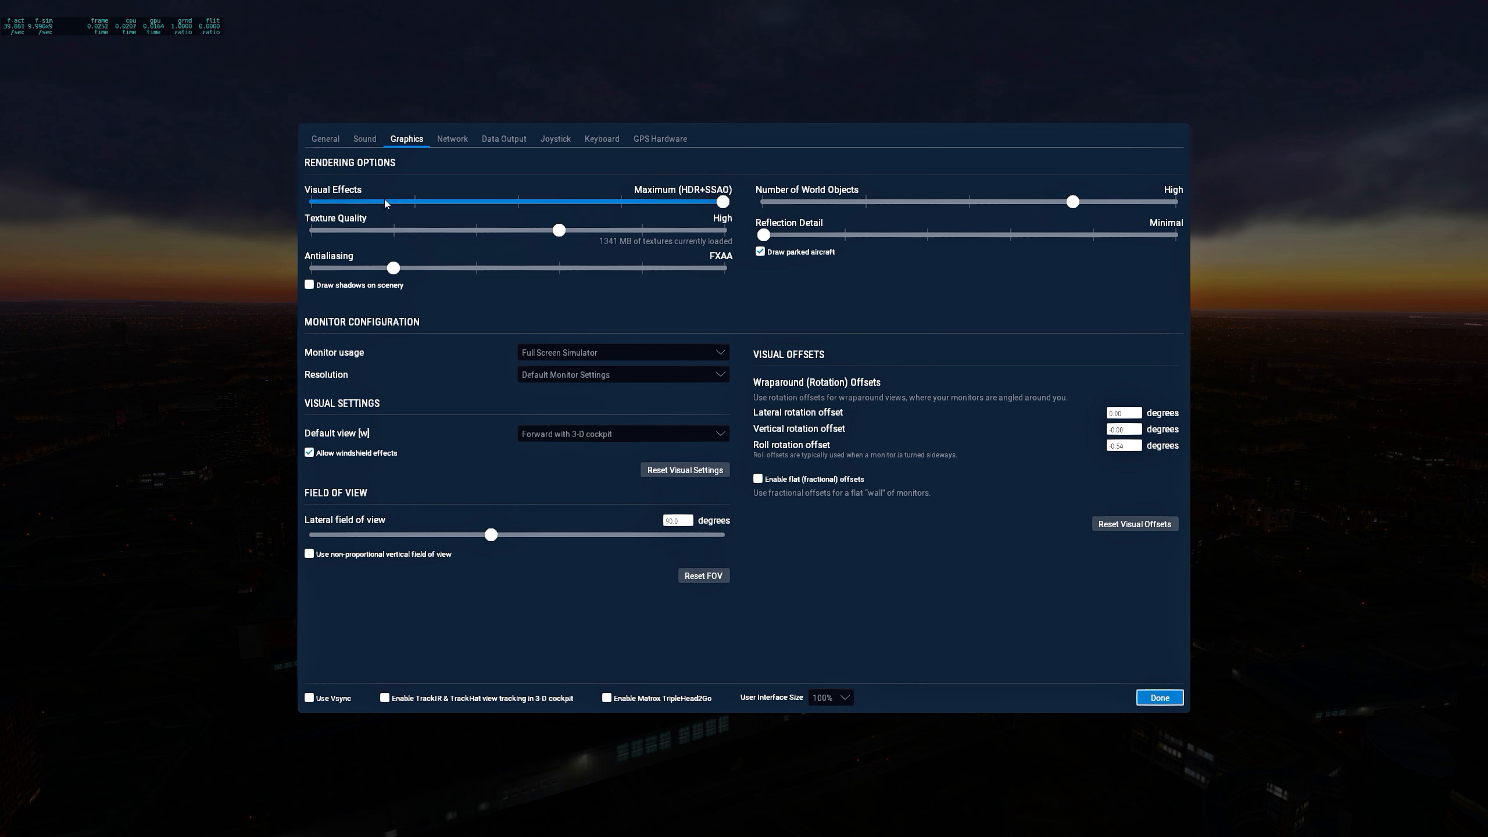
pyautogui.moveTo(386, 203)
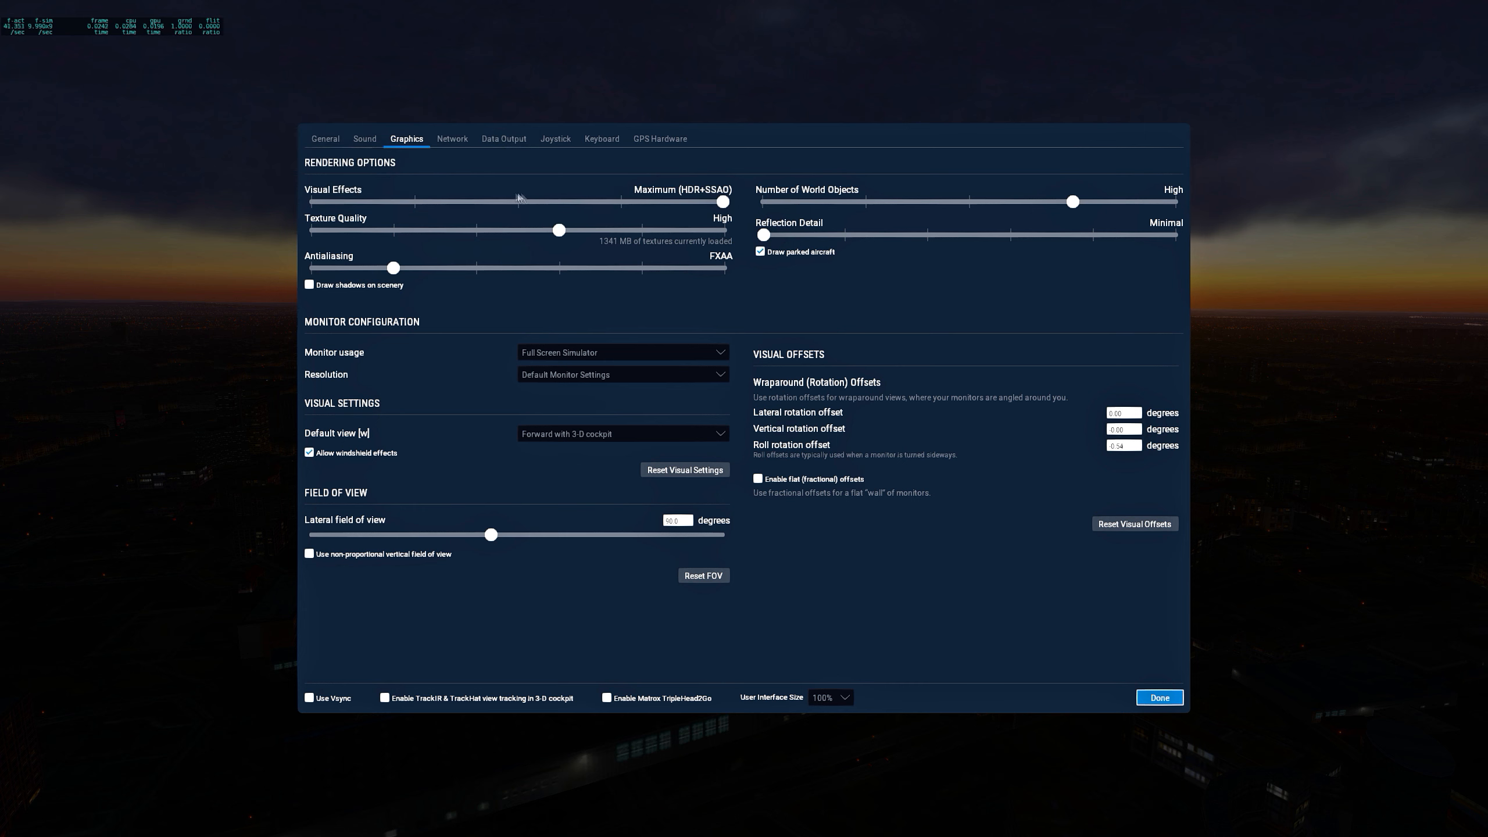
pyautogui.moveTo(516, 202)
pyautogui.click(1159, 697)
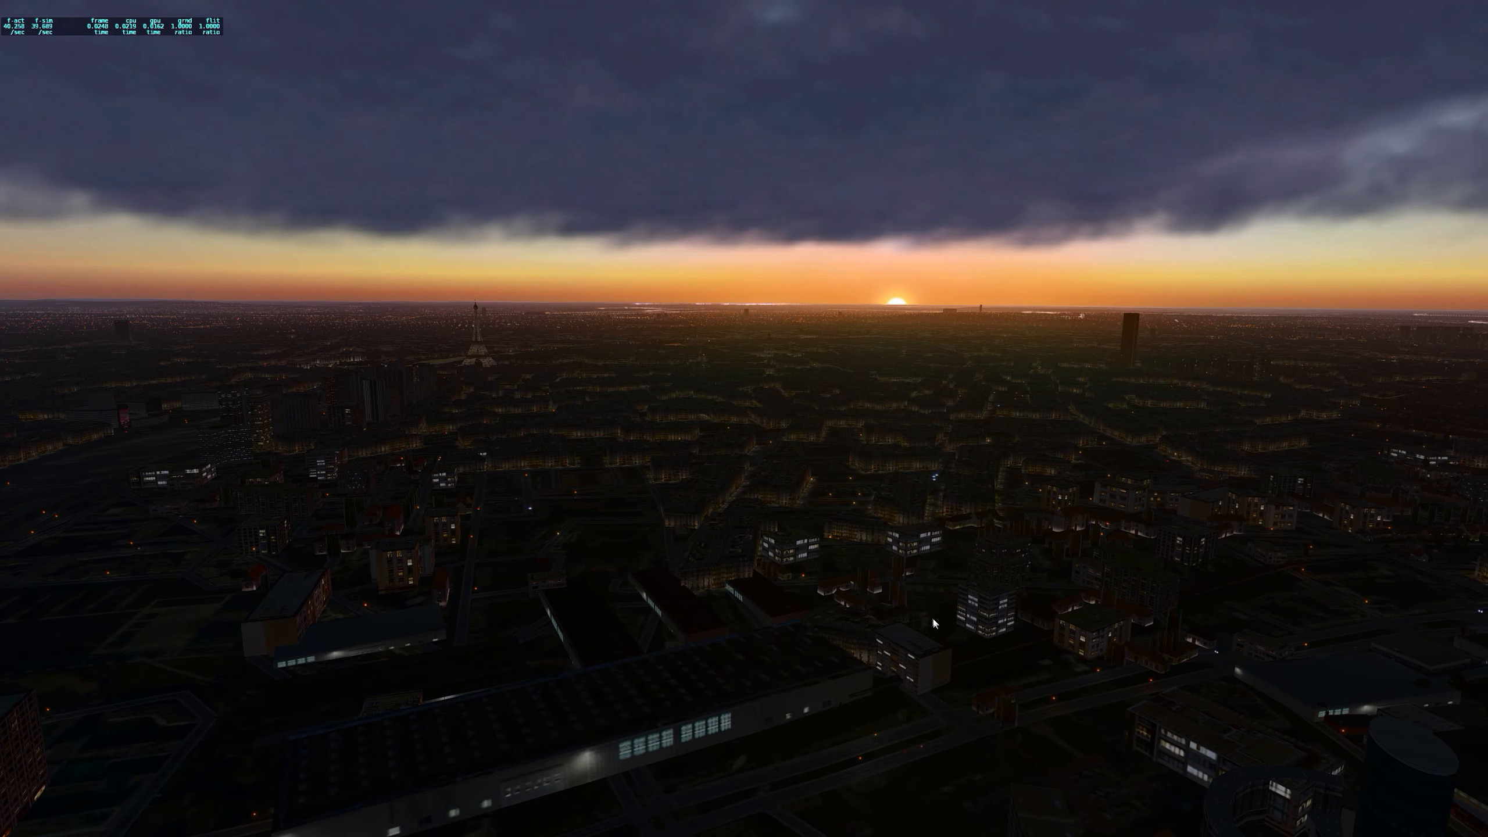
# Step: Look around the Paris scenery at sunset while checking the frame rate and the CPU and GPU times
pyautogui.moveTo(774, 586); pyautogui.dragTo(673, 580)
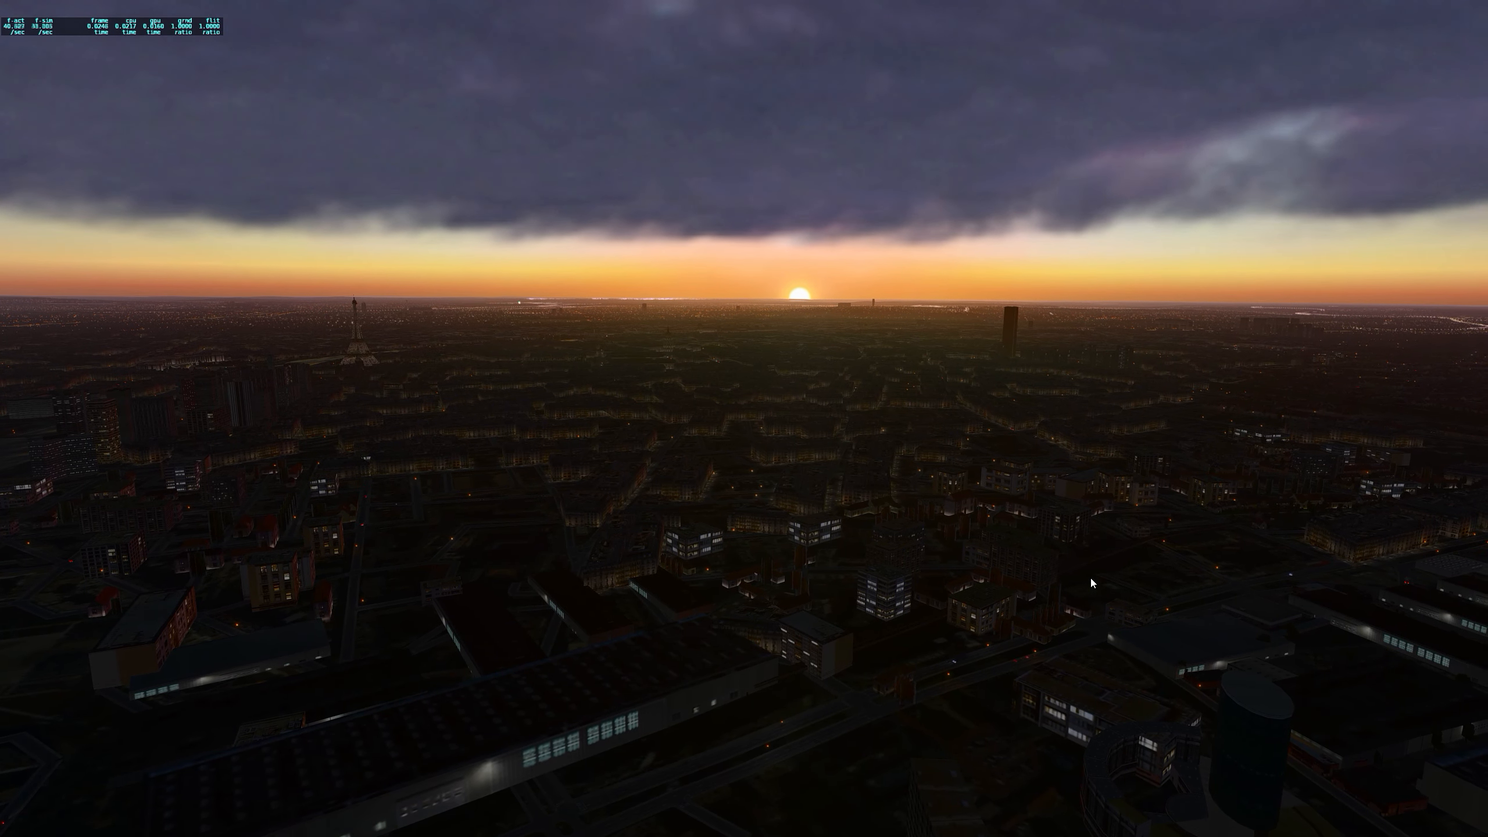
pyautogui.moveTo(1097, 540); pyautogui.dragTo(1067, 532)
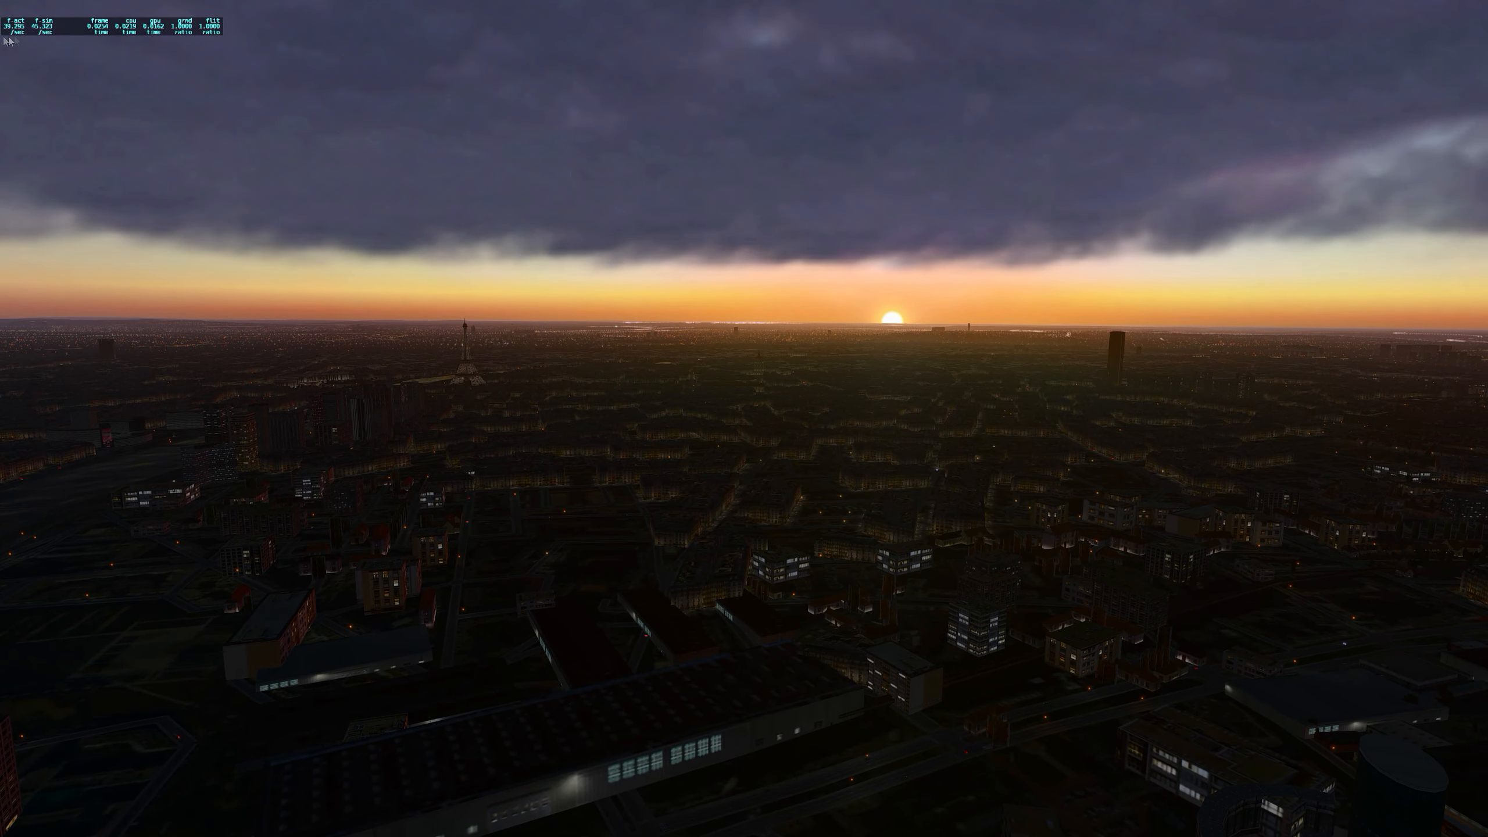
pyautogui.moveTo(669, 623); pyautogui.dragTo(562, 562)
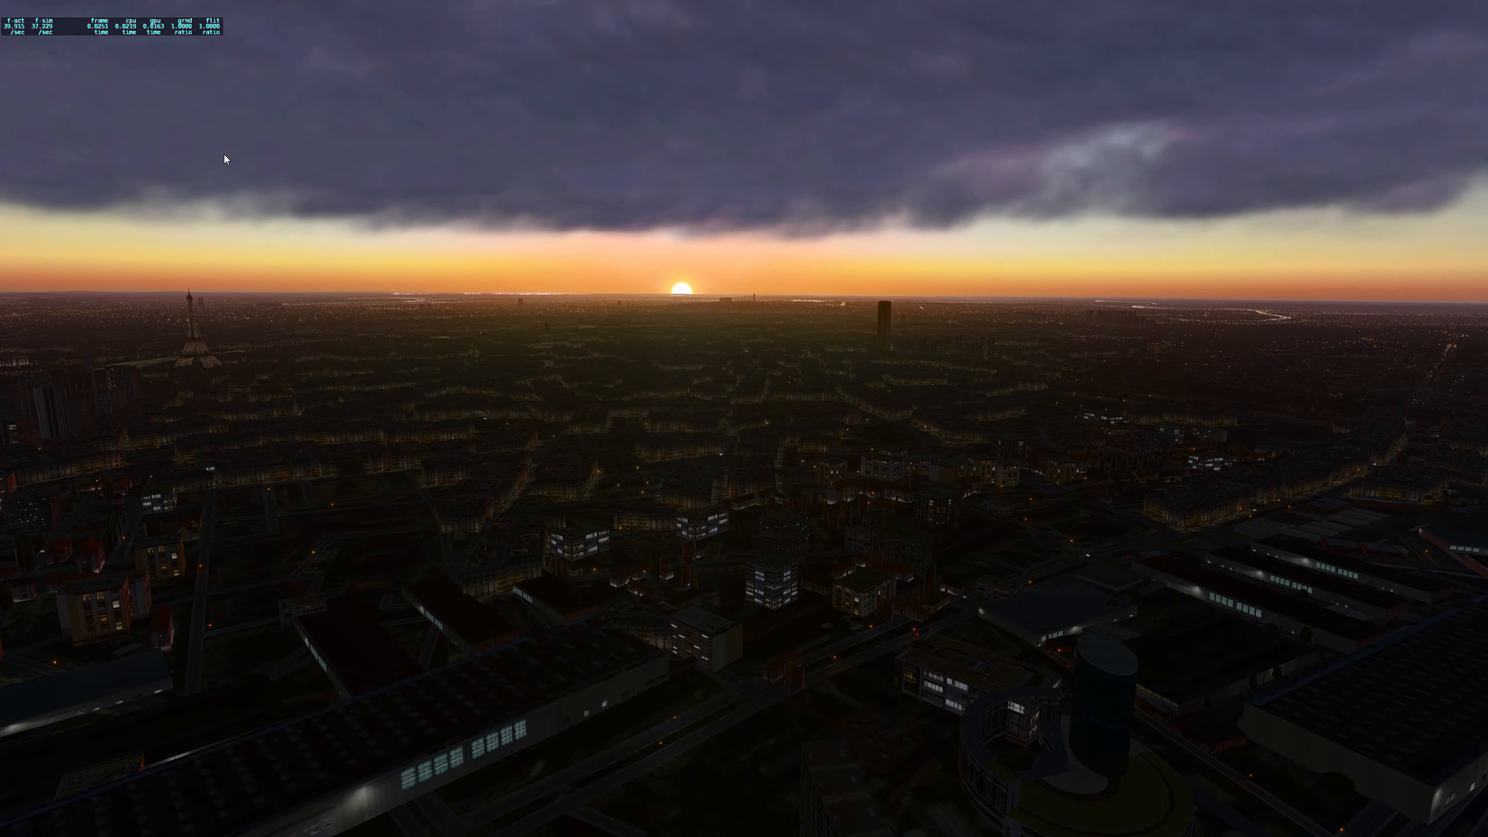
pyautogui.moveTo(611, 331); pyautogui.dragTo(510, 309)
pyautogui.moveTo(981, 331); pyautogui.dragTo(1079, 355)
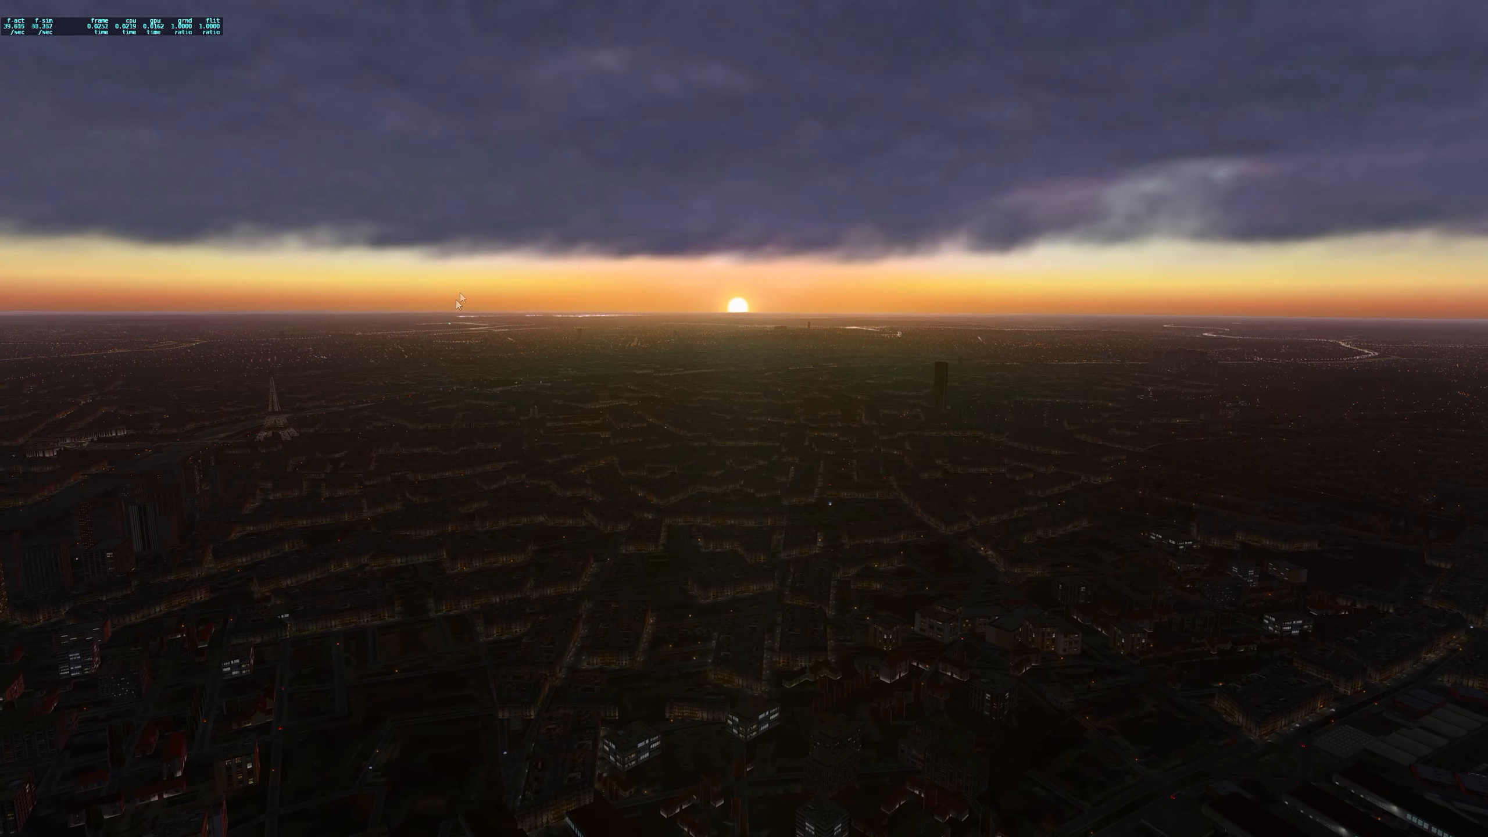
pyautogui.moveTo(764, 393); pyautogui.dragTo(617, 427)
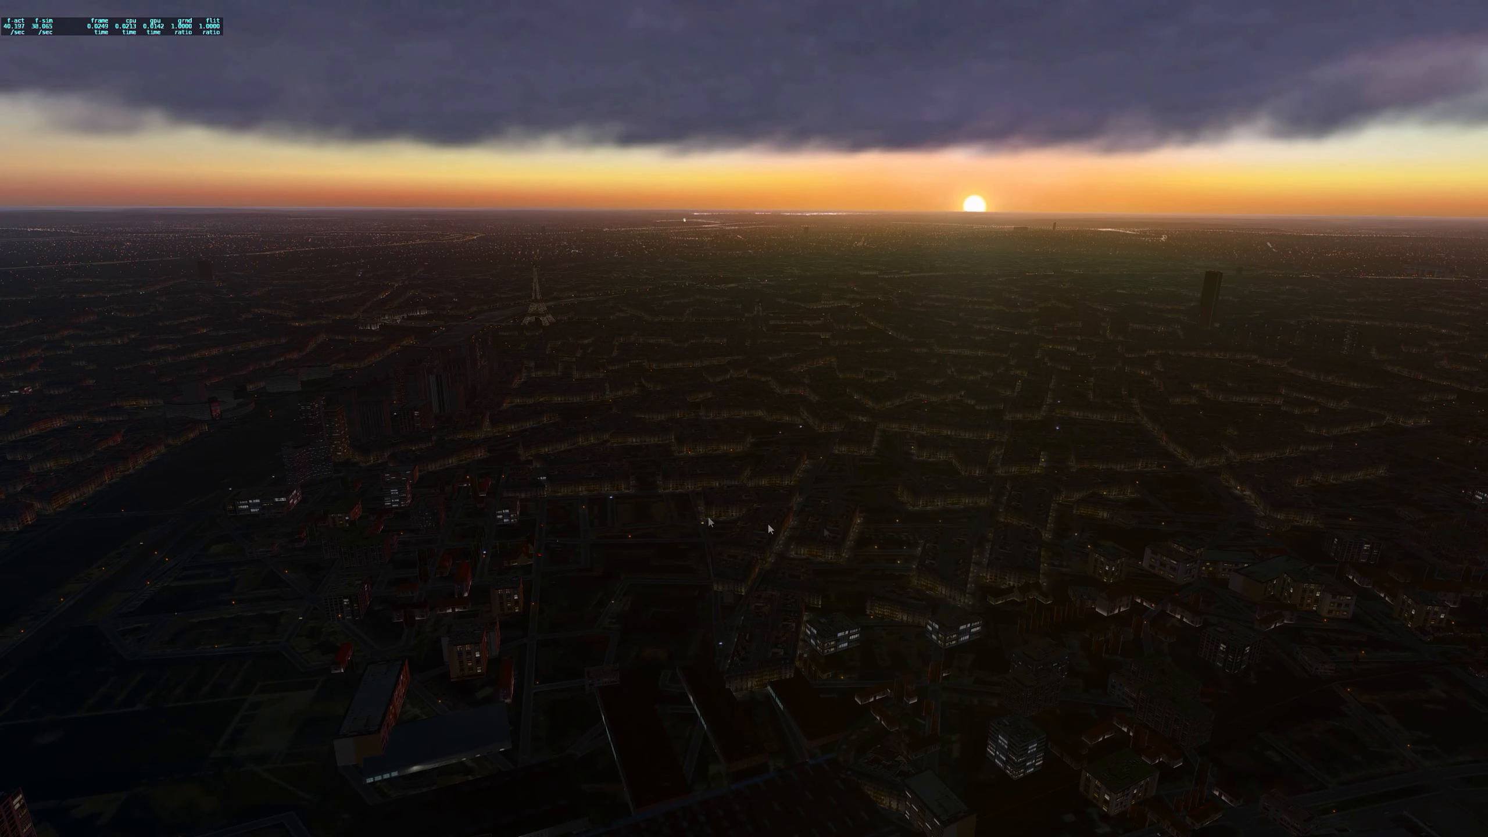
pyautogui.moveTo(652, 514); pyautogui.dragTo(633, 460)
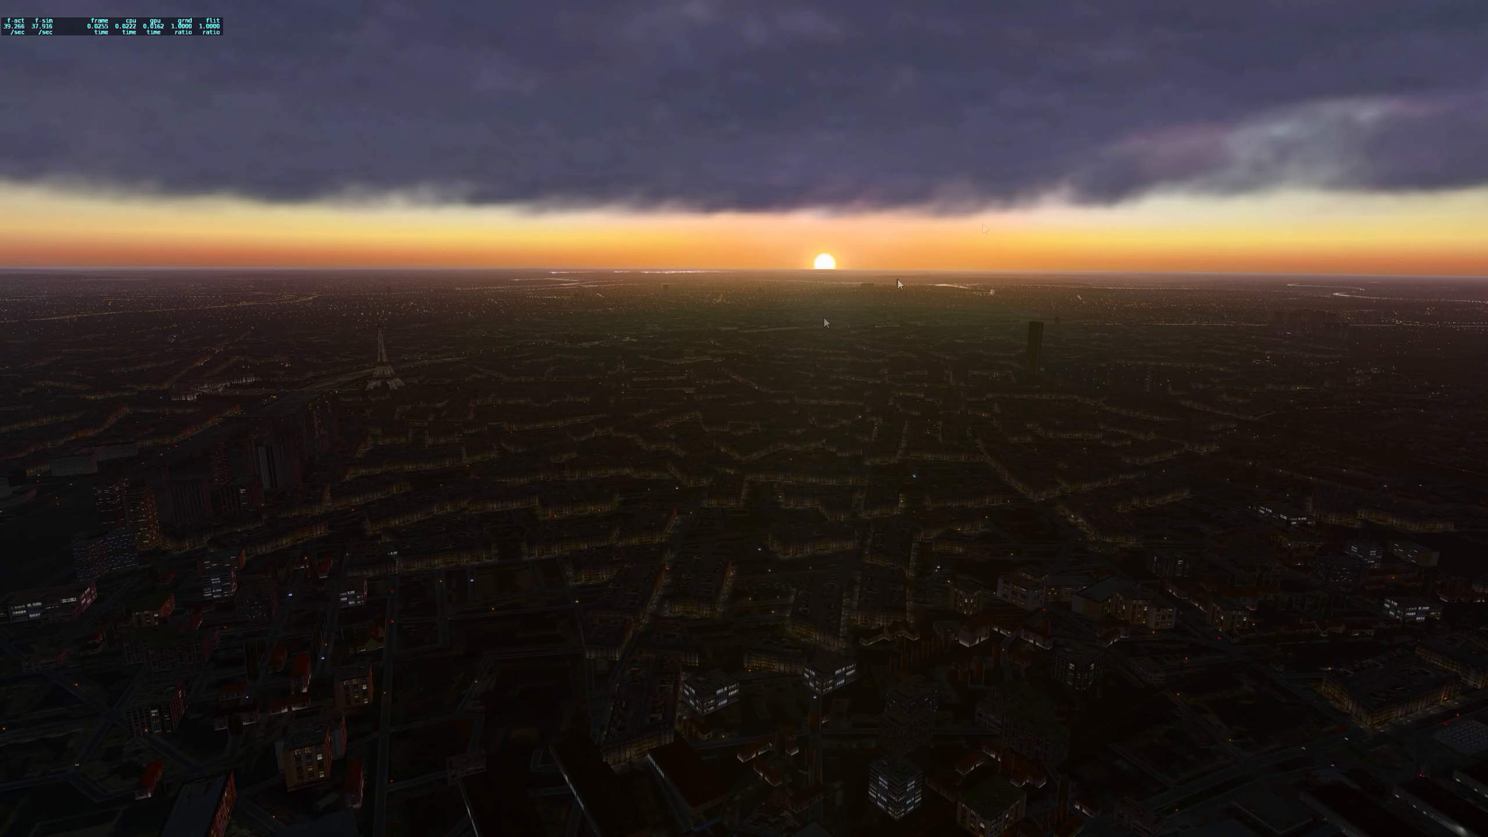
# Step: Recheck the graphics settings, close them unchanged, and look across the city again while comparing the CPU and GPU frame times
pyautogui.click(1464, 10)
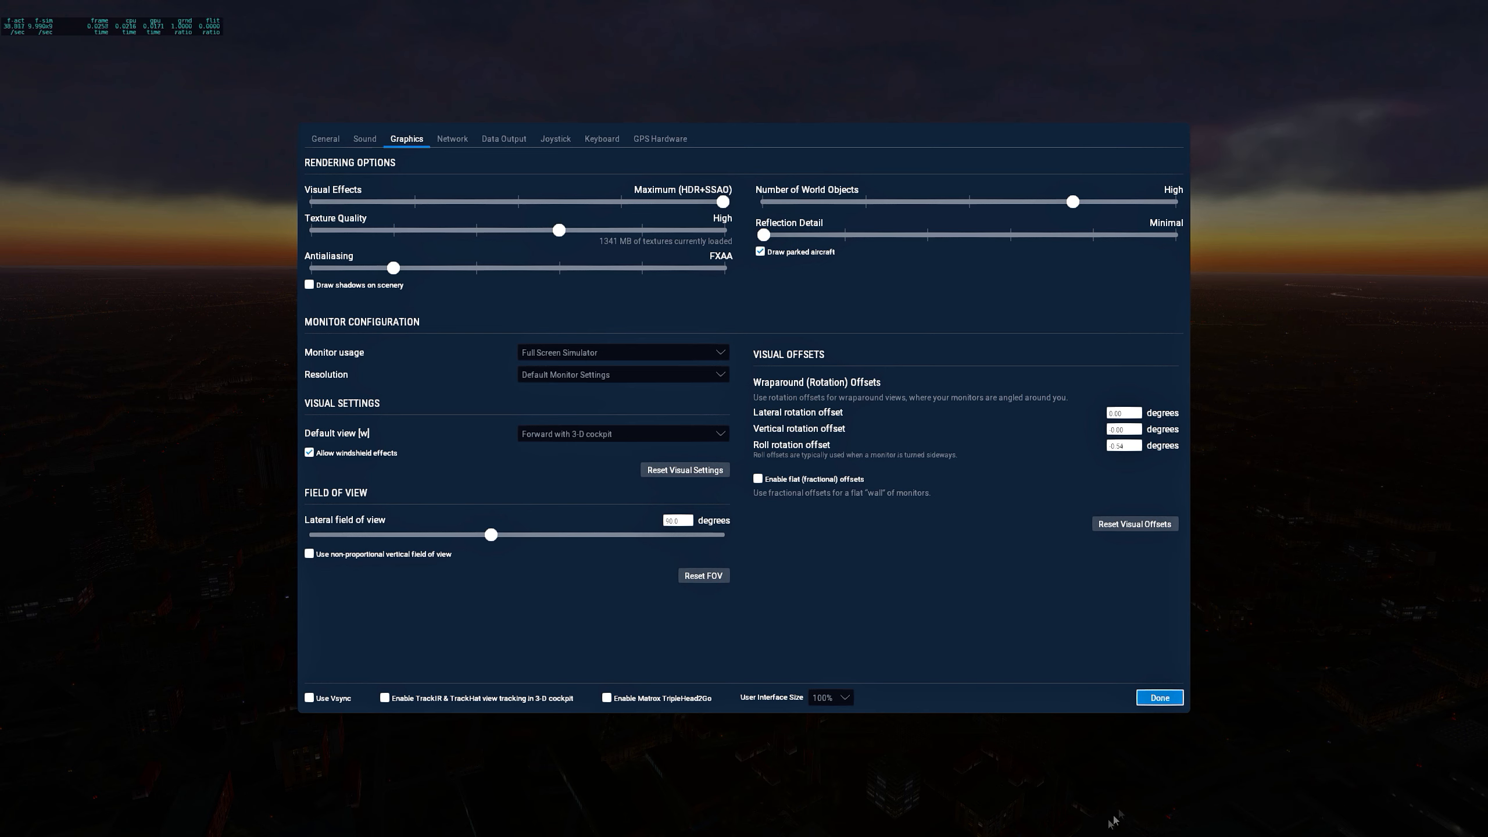
pyautogui.click(1159, 697)
pyautogui.moveTo(273, 398); pyautogui.dragTo(0, 398)
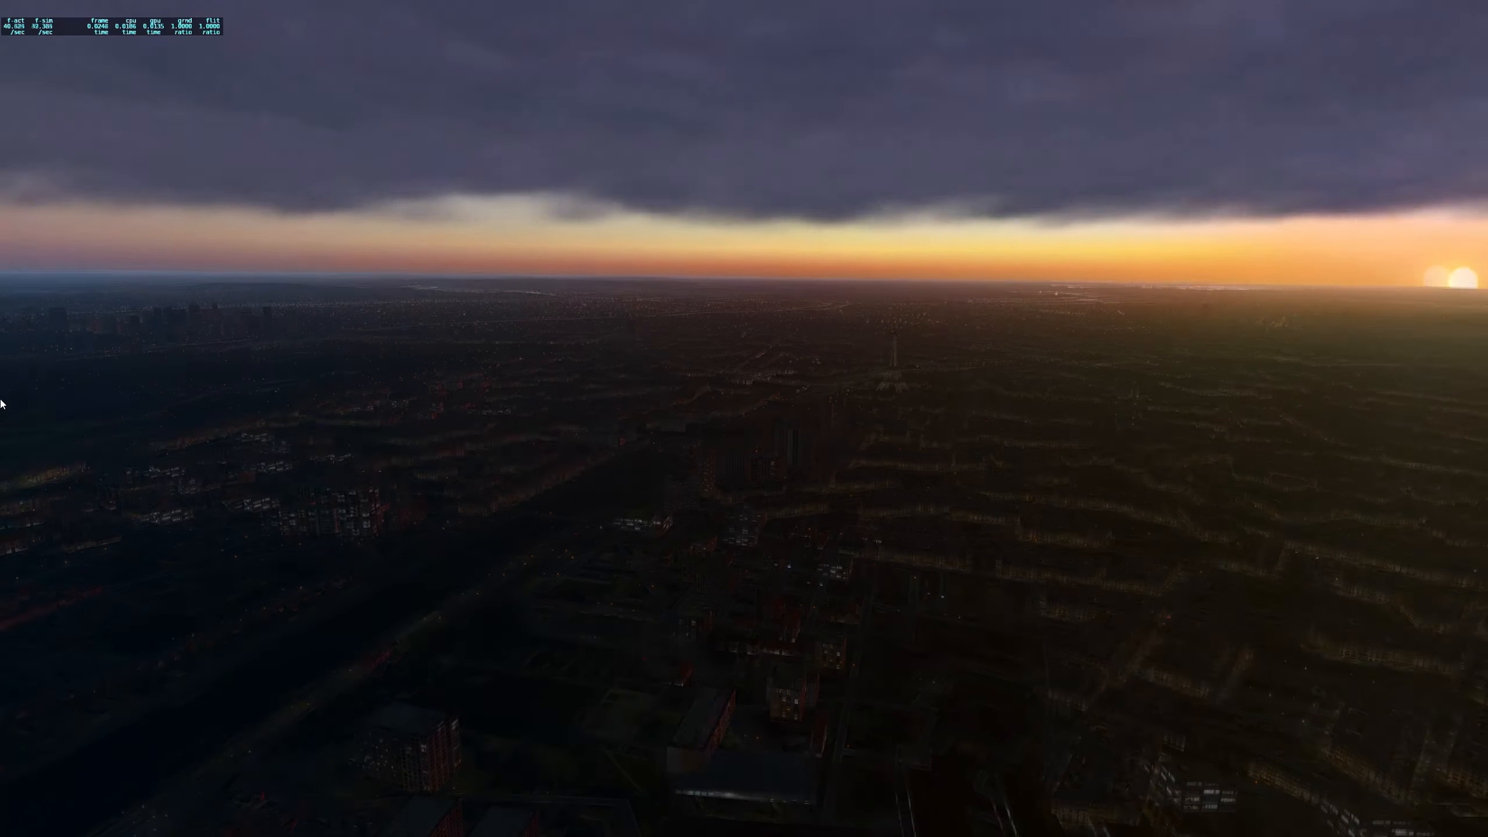
pyautogui.moveTo(451, 409); pyautogui.dragTo(603, 403)
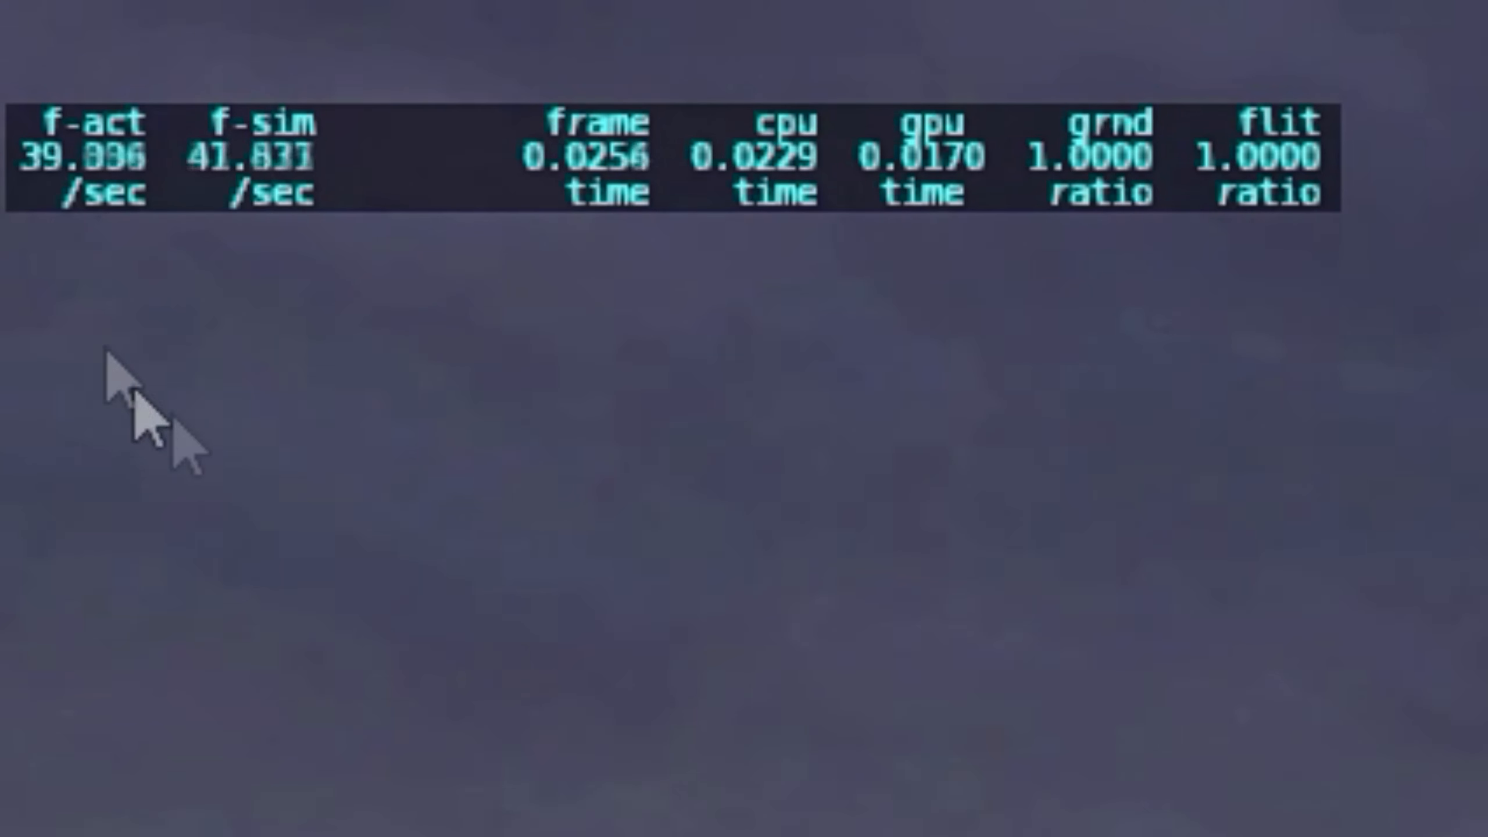